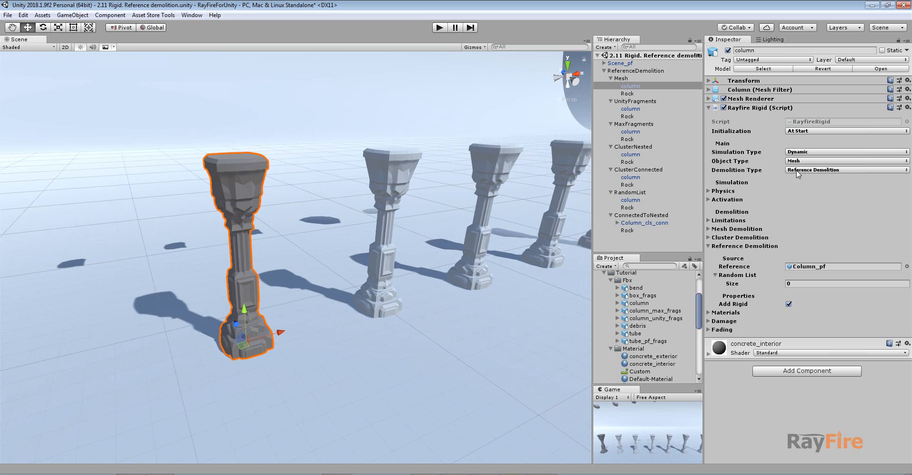
Inspect the concrete_interior material and reselect the dark column in the Mesh group
middle_drag(426, 162, 398, 172)
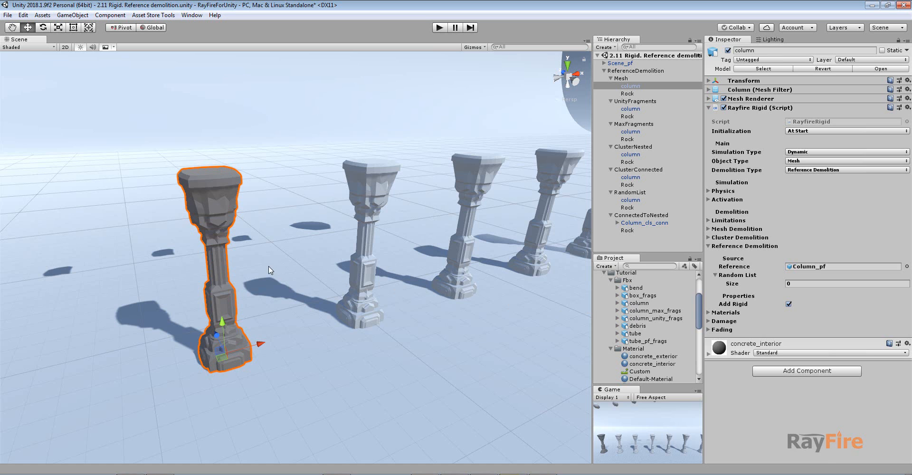
drag(222, 192, 304, 196)
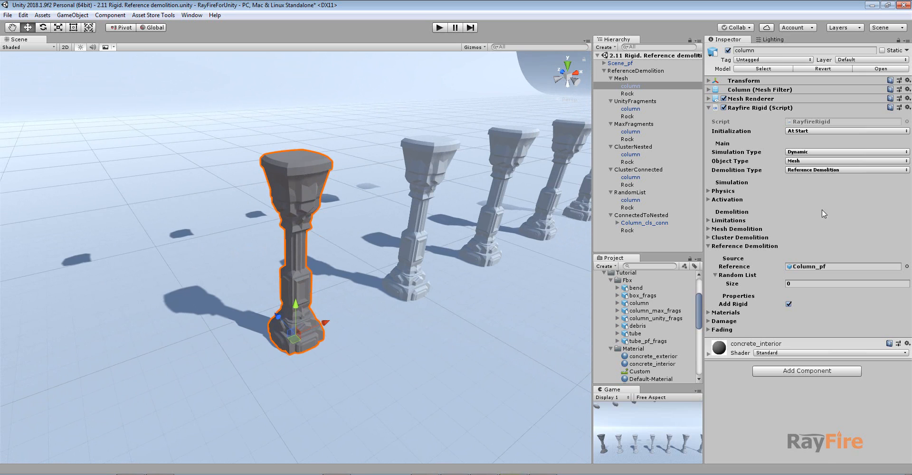
click(655, 364)
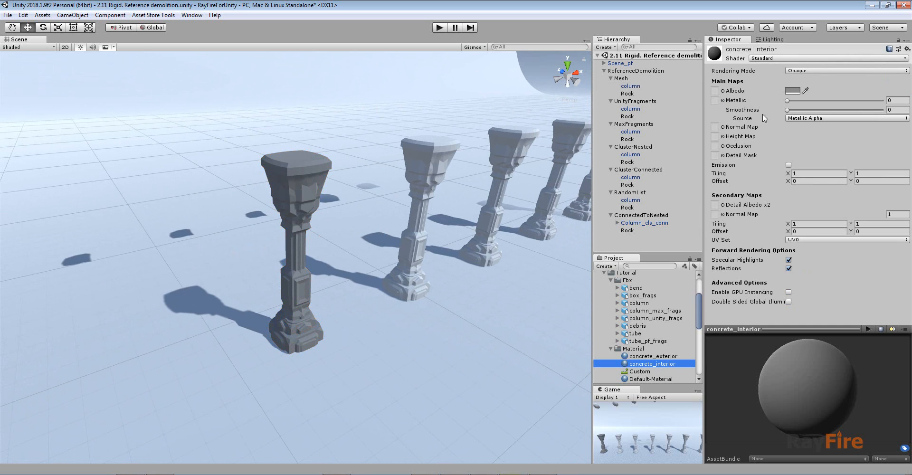
click(309, 169)
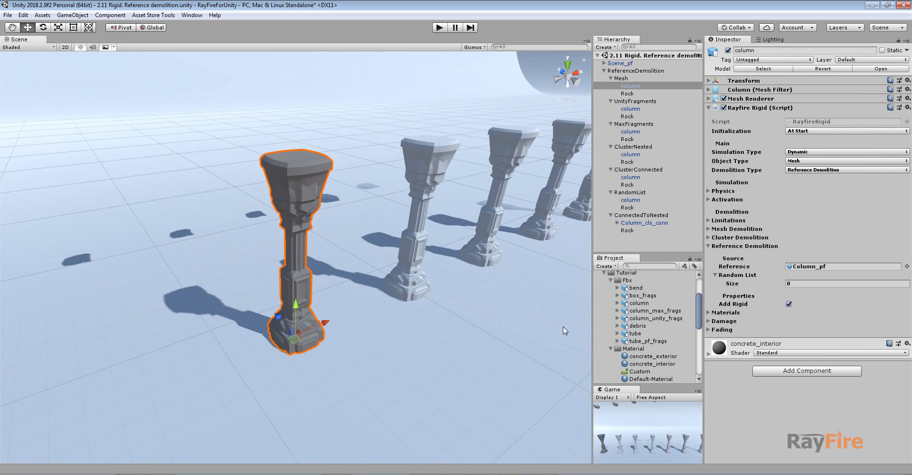
Locate the column's Column_pf reference prefab and inspect its mesh and its assigned material
click(811, 267)
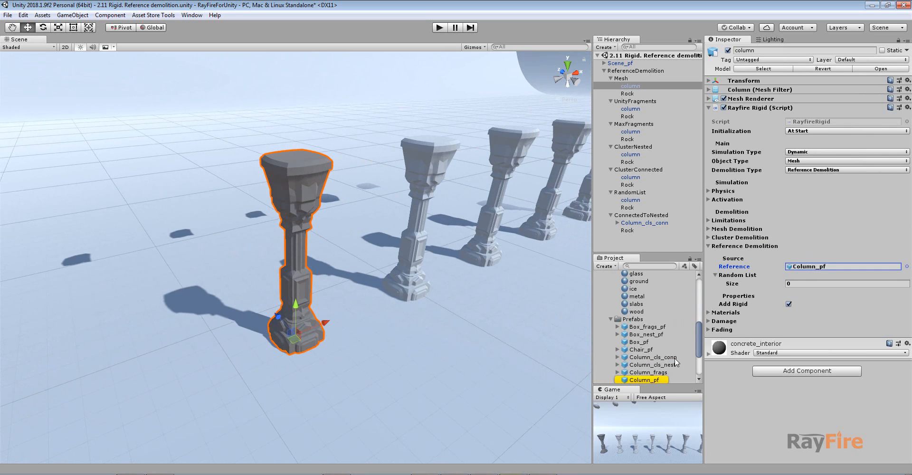
click(646, 380)
drag(772, 388, 751, 407)
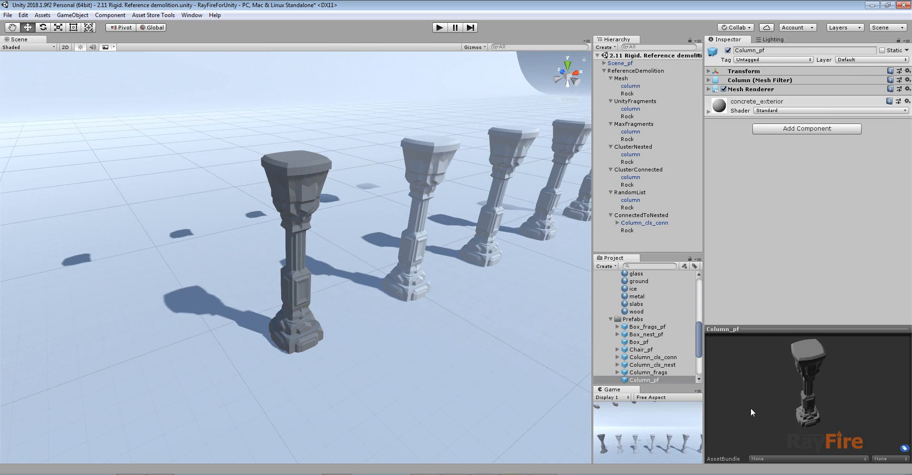
click(709, 80)
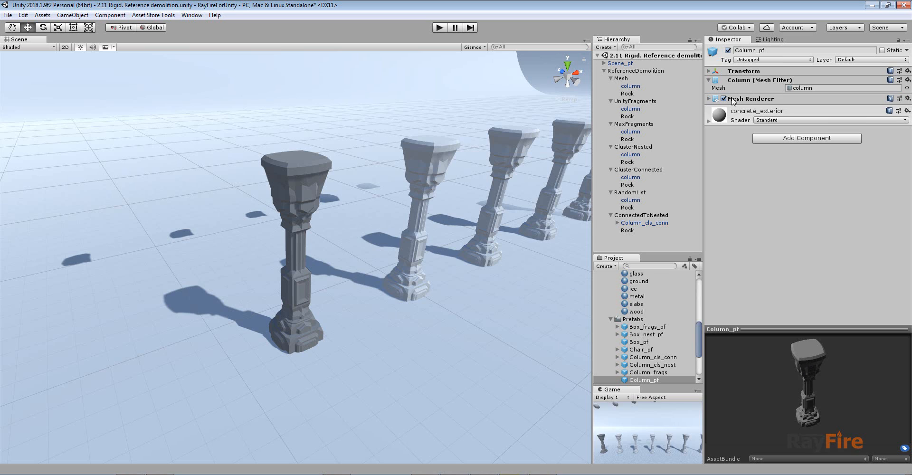
click(709, 98)
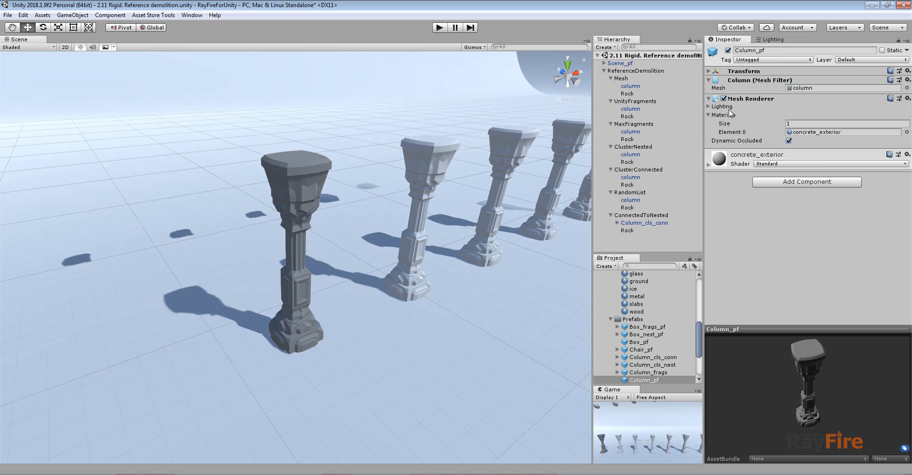
click(827, 134)
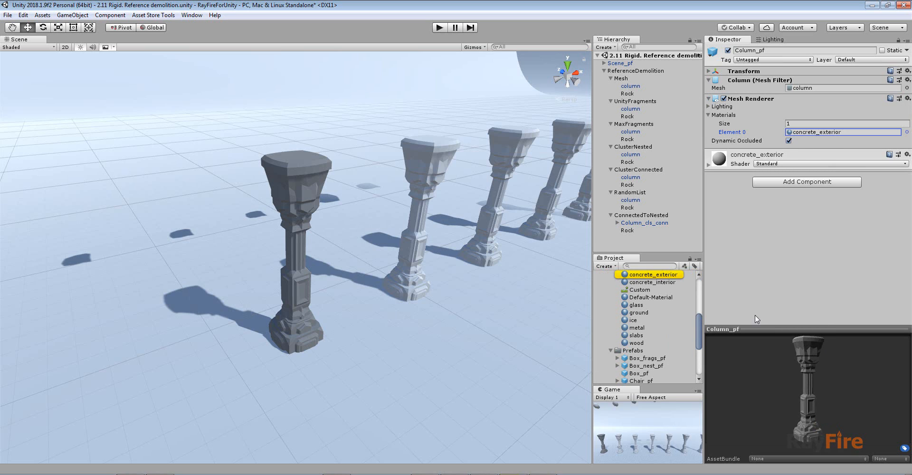
Reselect the dark column, run the scene, and locate the prefab assigned as its demolition reference
click(300, 190)
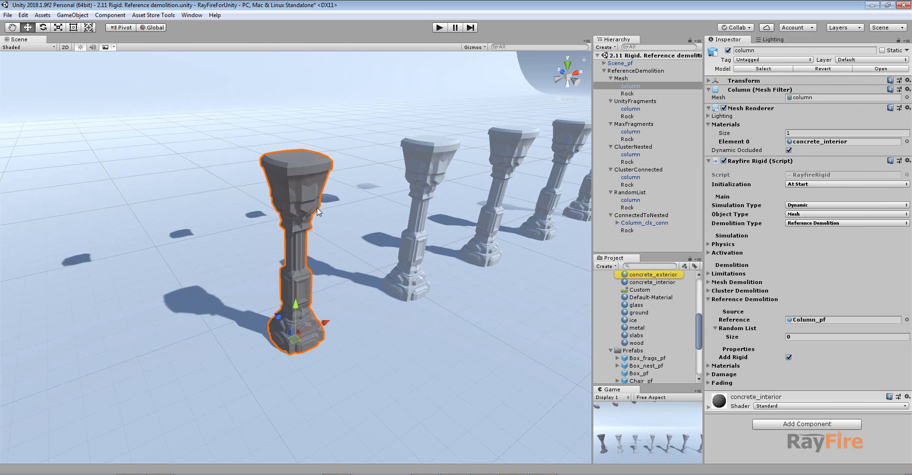
middle_drag(314, 168, 289, 194)
click(439, 28)
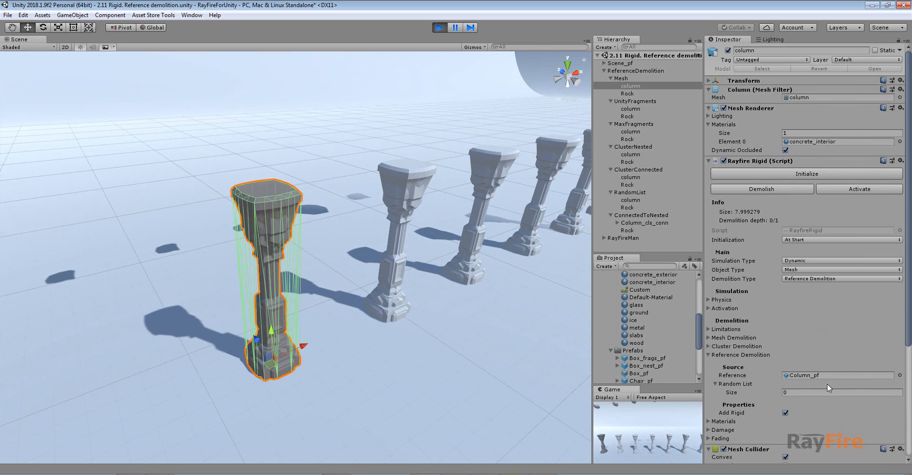
click(846, 375)
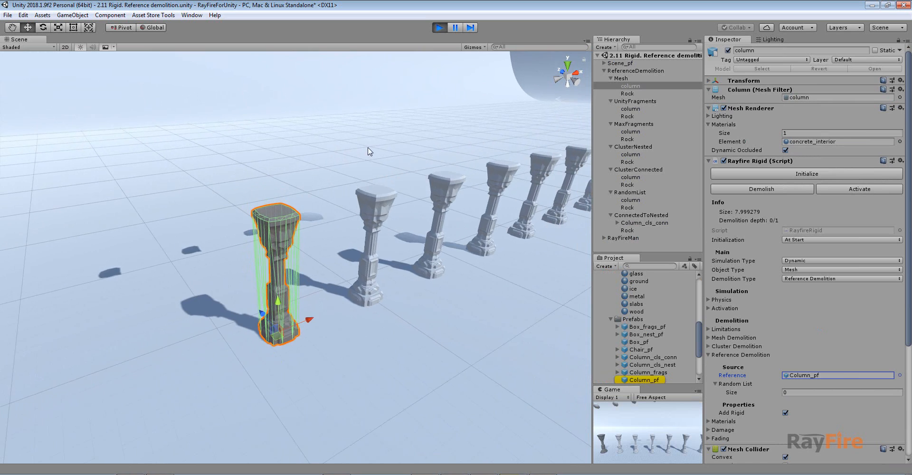
Initialize the rock above the dark column so that it falls onto the column
click(261, 129)
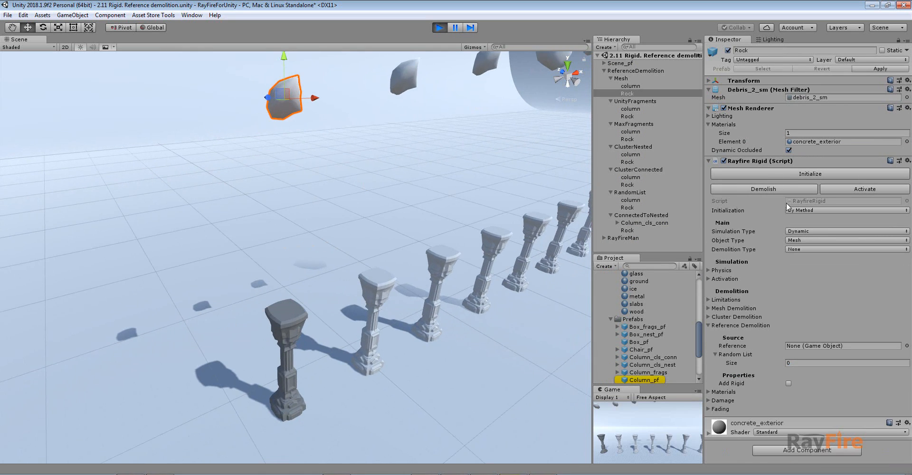
middle_drag(440, 263, 426, 190)
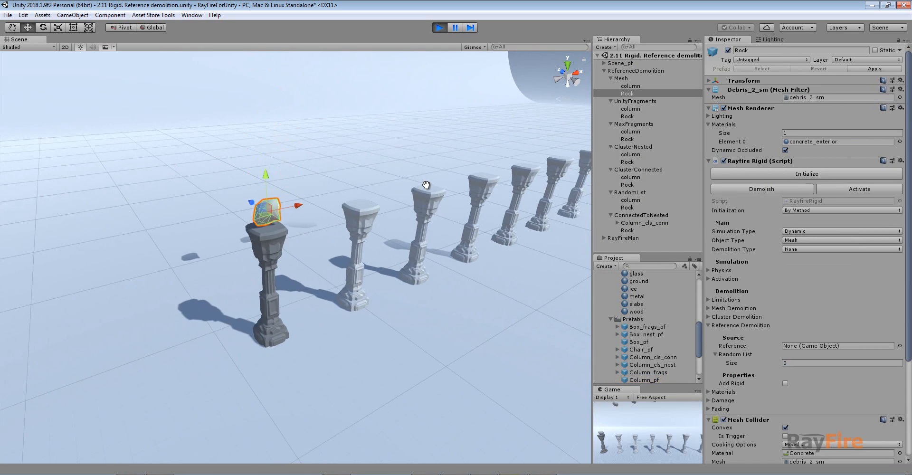
scroll(348, 292, up, 2)
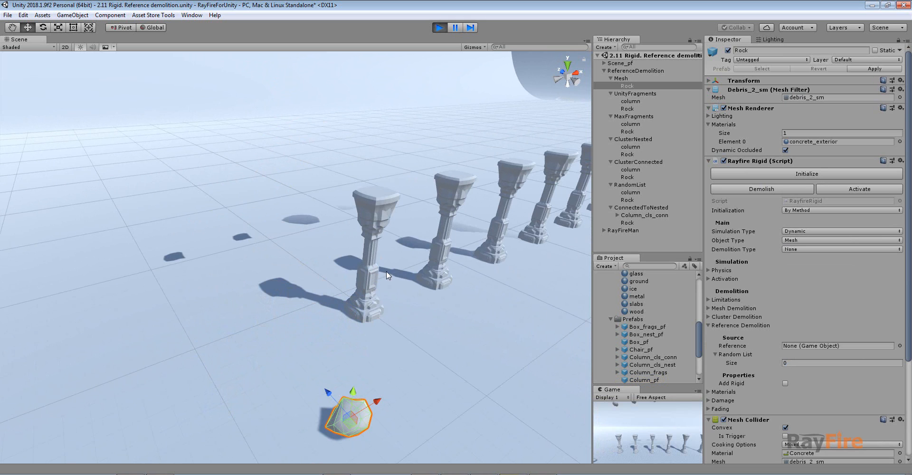
Select and frame the column in the UnityFragments group, and collapse its Mesh Filter and Mesh Renderer components
scroll(362, 297, up, 3)
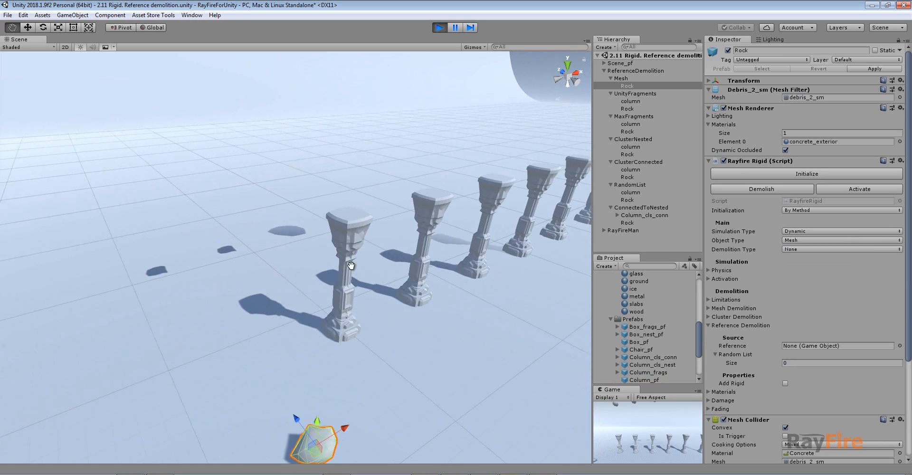
middle_drag(371, 284, 267, 255)
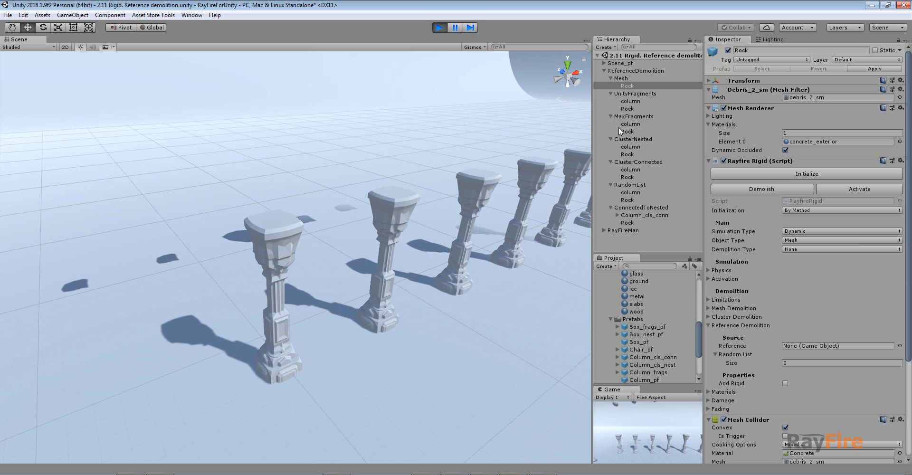
click(630, 93)
click(630, 101)
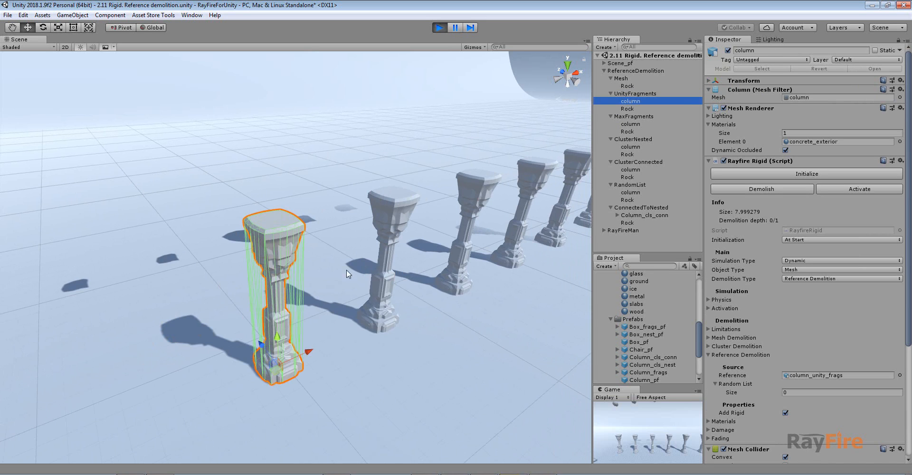
key(f)
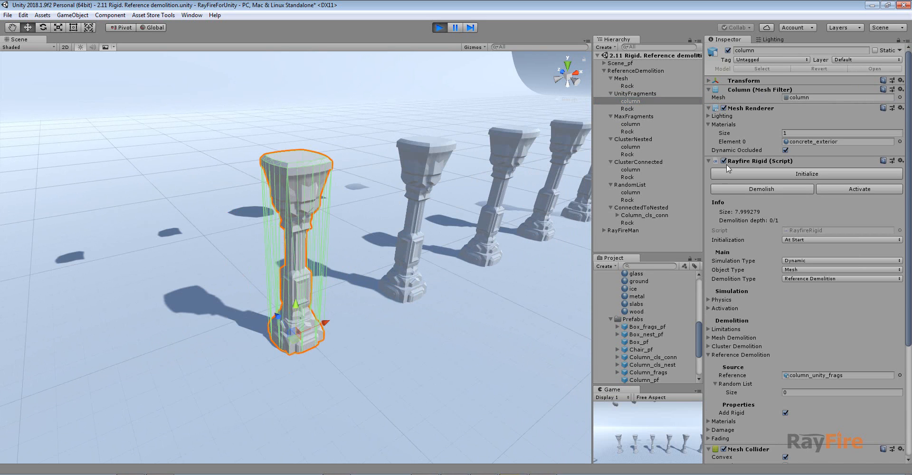
click(709, 89)
click(708, 98)
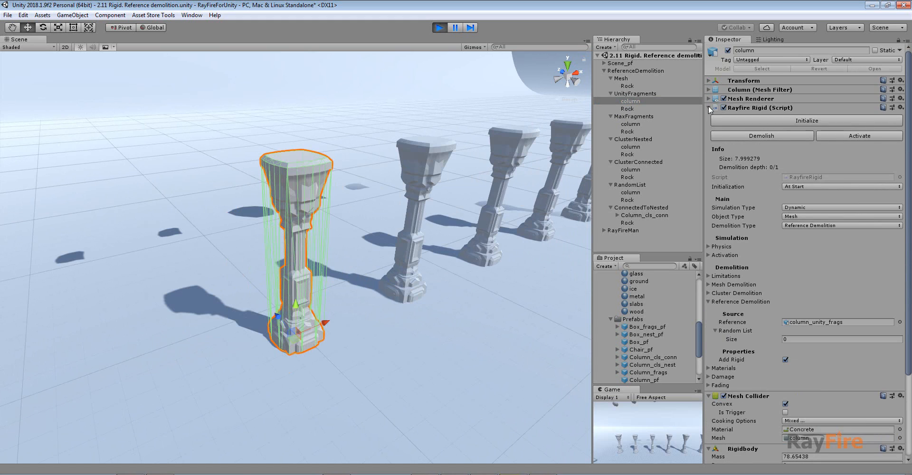
Review the column's Object Type options, and find its column_unity_frags reference asset and expand it to list the fragments
click(811, 216)
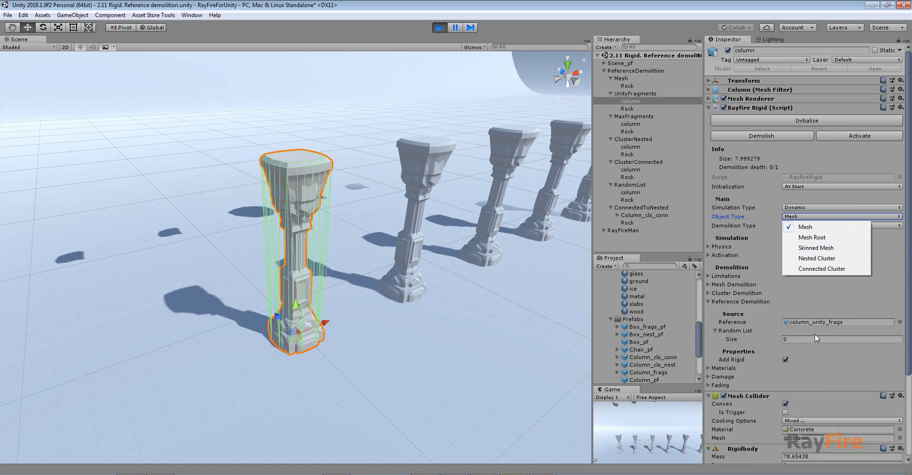
click(793, 323)
click(650, 275)
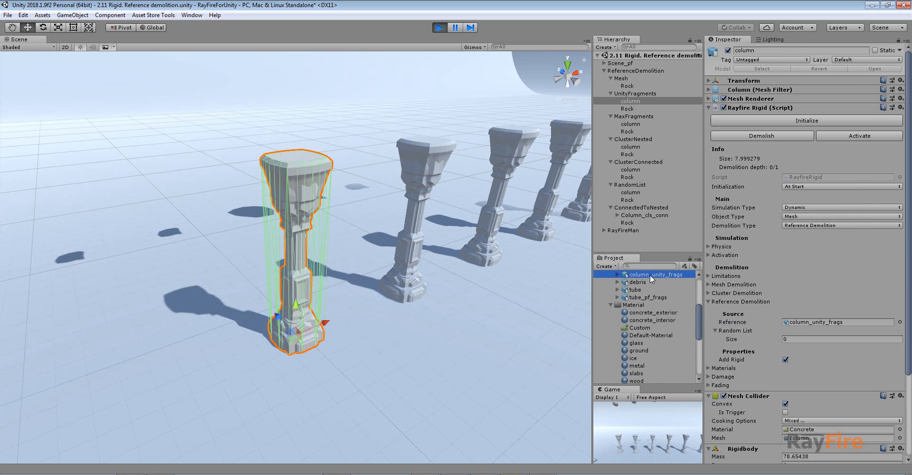
scroll(649, 275, up, 5)
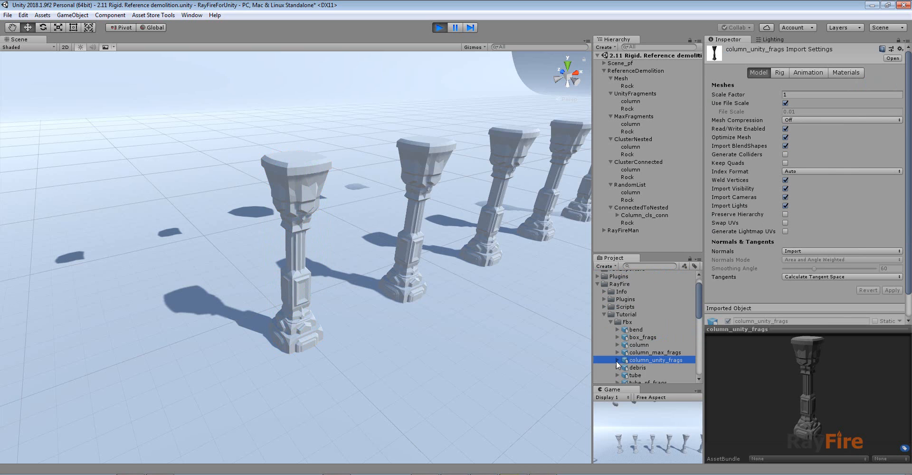
click(616, 361)
scroll(636, 343, down, 1)
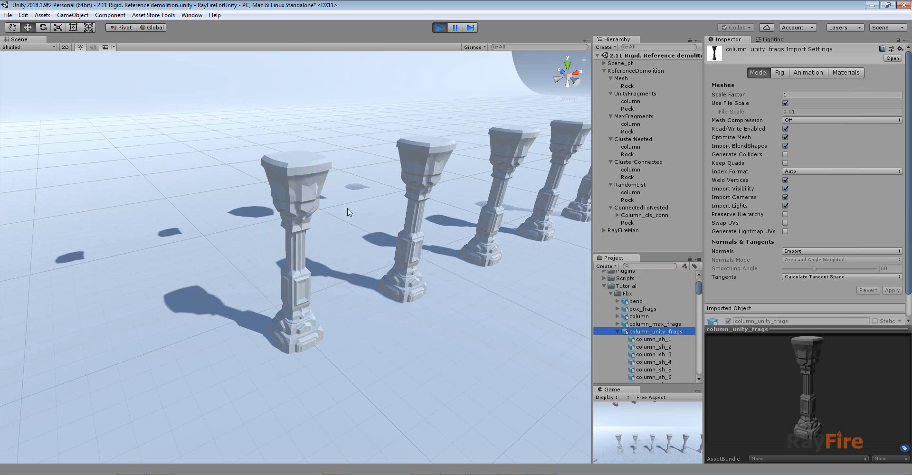
Preview several column_sh fragments, including column_sh_1 and column_sh_12, and collapse column_unity_frags to view its import settings
click(645, 338)
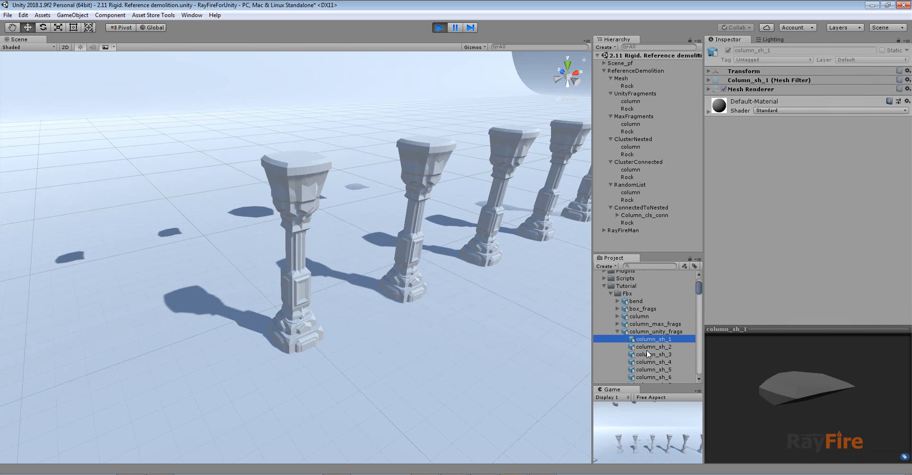
click(647, 355)
scroll(647, 349, down, 3)
click(650, 338)
scroll(650, 338, up, 4)
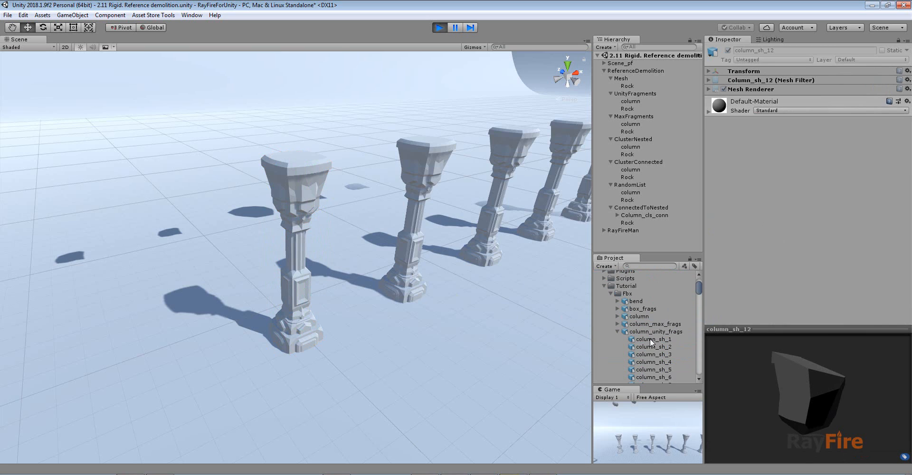
click(617, 331)
click(634, 332)
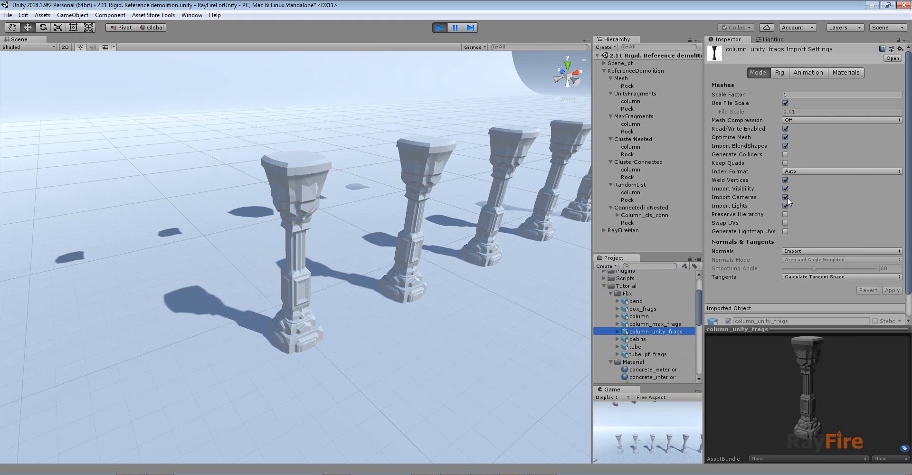
Expand column_unity_frags again, preview fragments column_sh_1 and column_sh_2, and collapse the asset
middle_drag(467, 282, 438, 286)
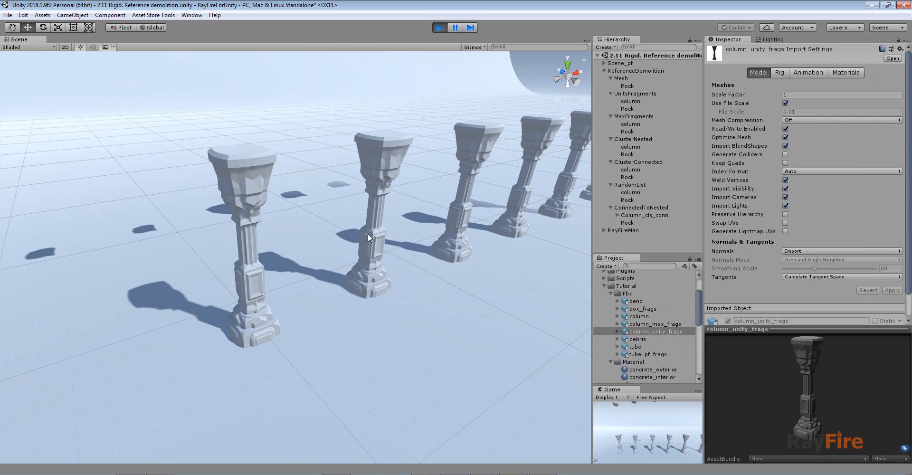
click(636, 331)
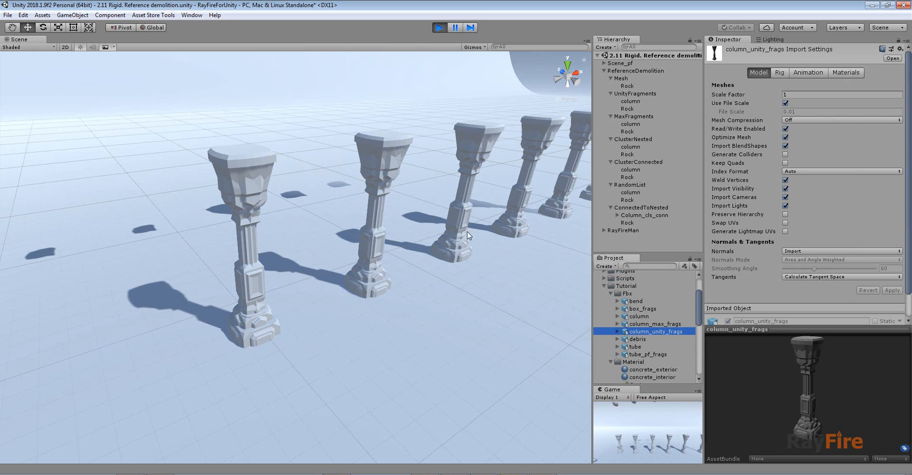
click(645, 335)
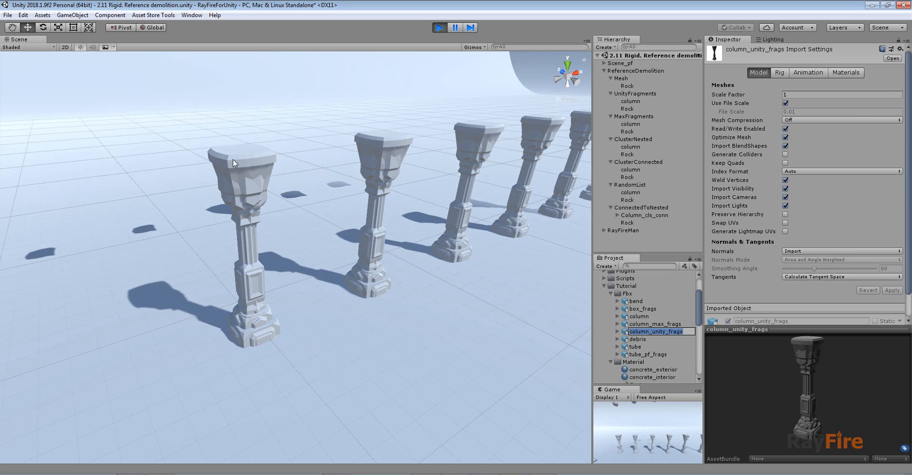
click(645, 324)
click(642, 333)
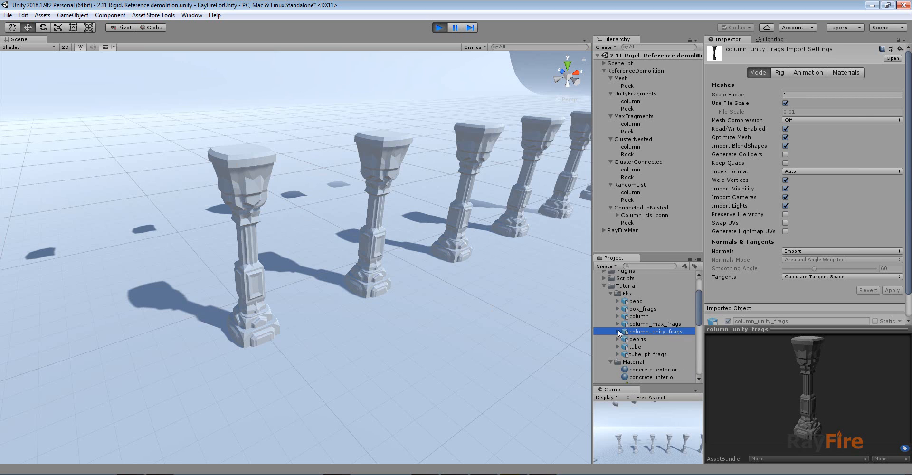
click(618, 331)
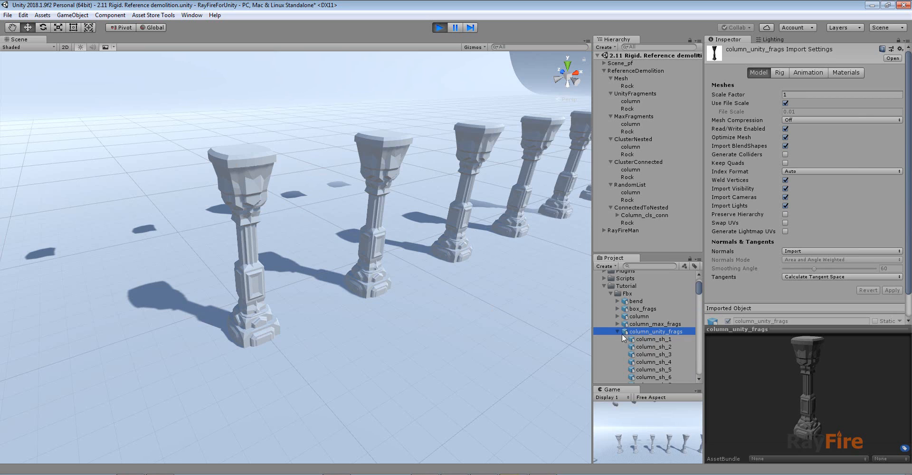
click(649, 339)
click(650, 347)
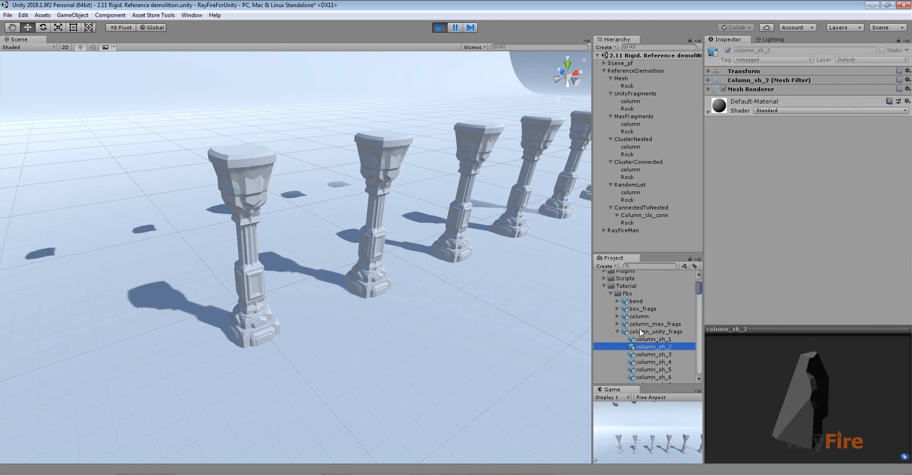
click(622, 331)
Select the UnityFragments column in the scene and locate its demolition reference asset in the project
click(224, 183)
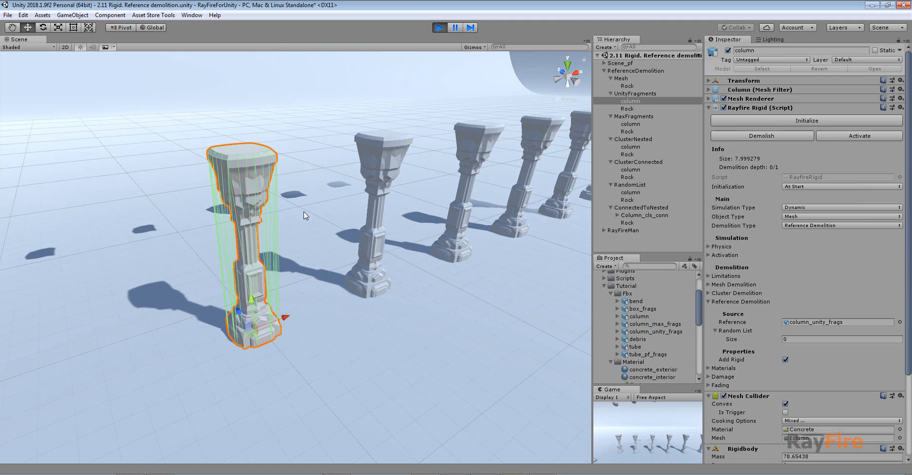
click(808, 322)
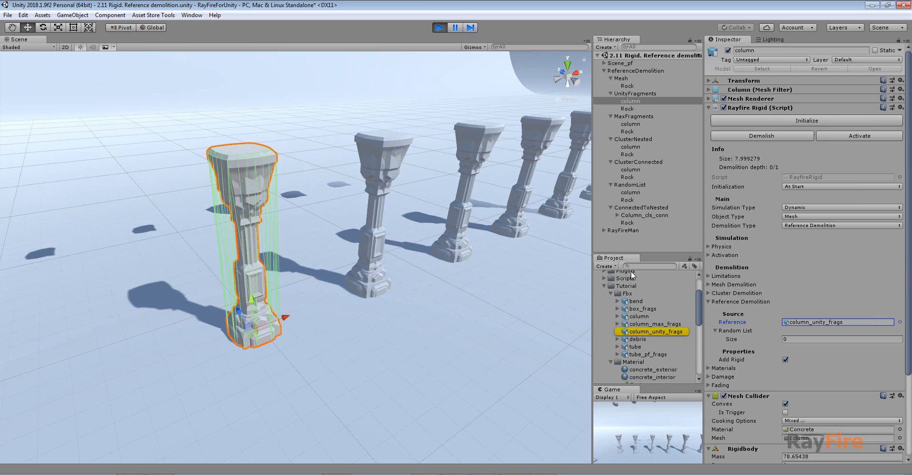
Expand column_unity_frags, preview fragment column_sh_2, and review the Add Rigid property of the UnityFragments column
click(617, 331)
click(647, 346)
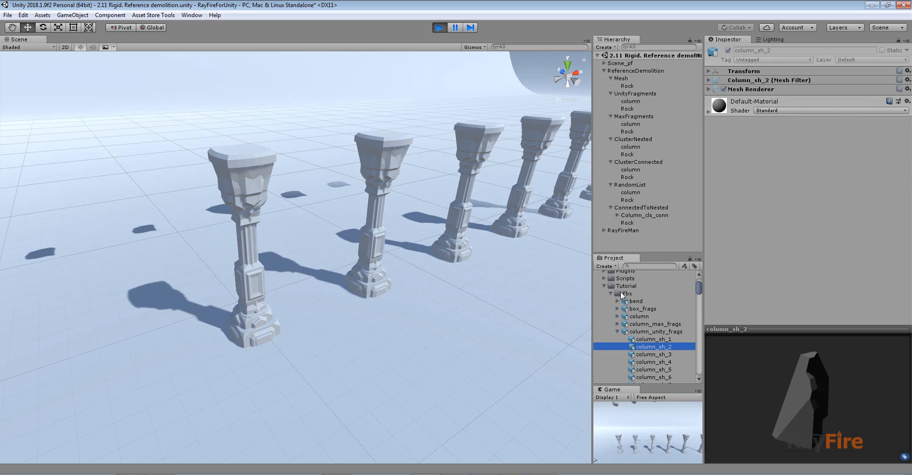
click(247, 175)
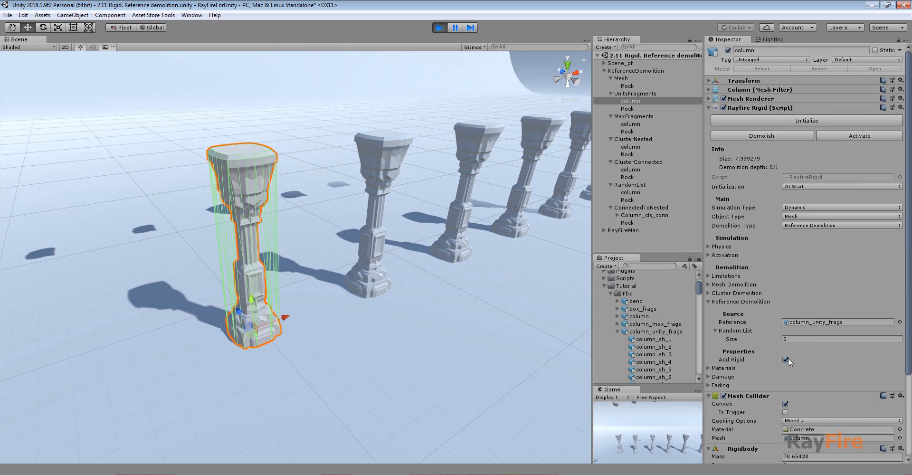
click(785, 359)
scroll(463, 89, down, 10)
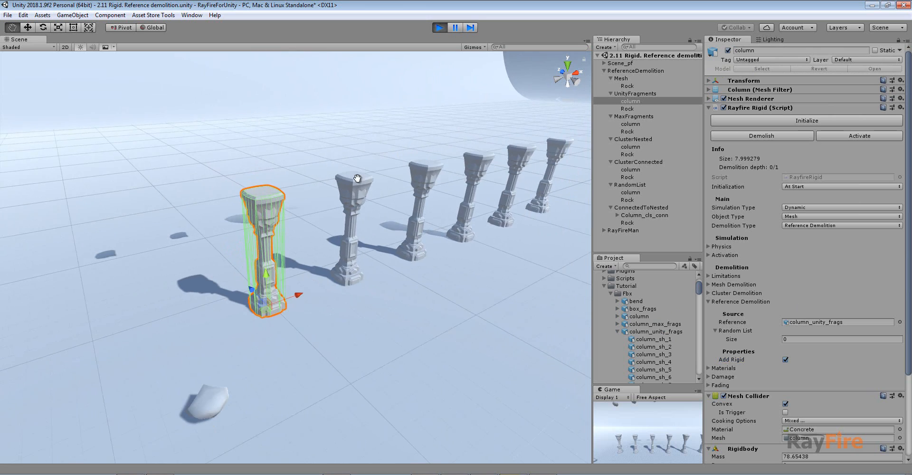
middle_drag(328, 165, 318, 210)
Compare fragments column_sh_1 and column_sh_2 with the UnityFragments column, and view the column_unity_frags import settings
click(653, 340)
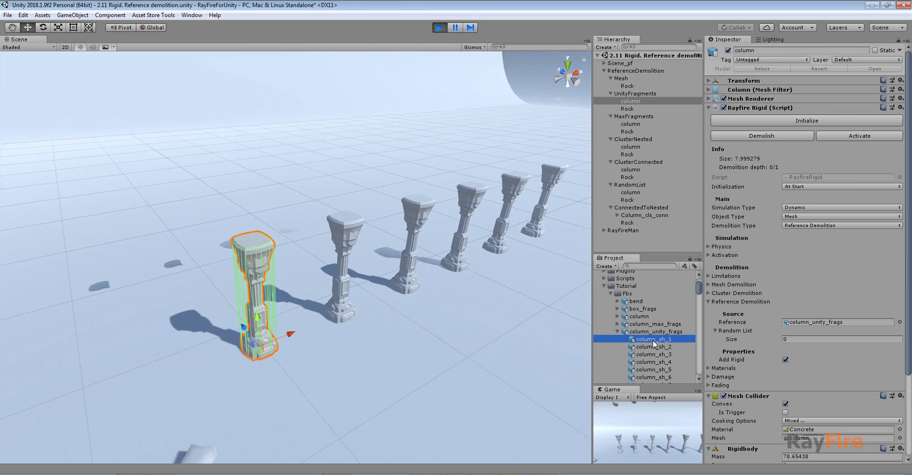
click(656, 346)
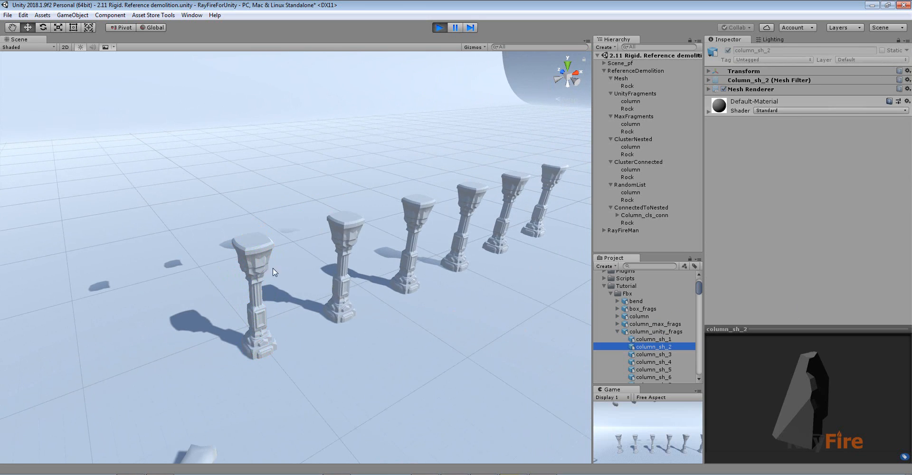
click(251, 247)
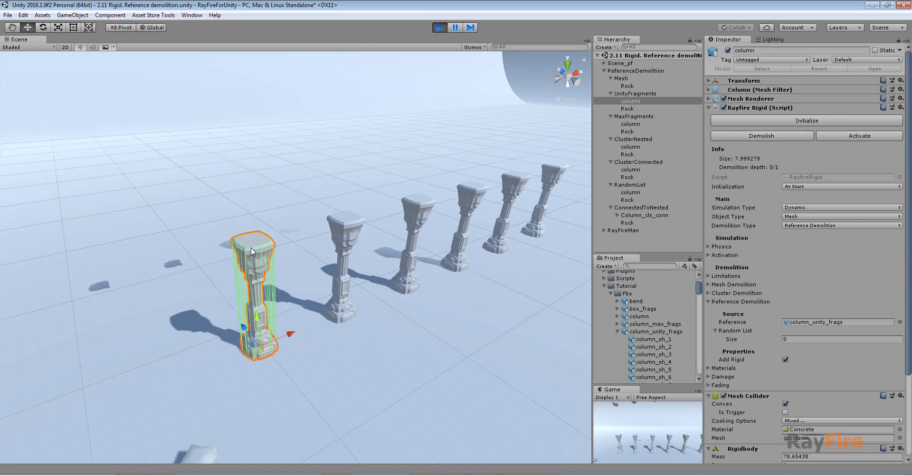
click(642, 338)
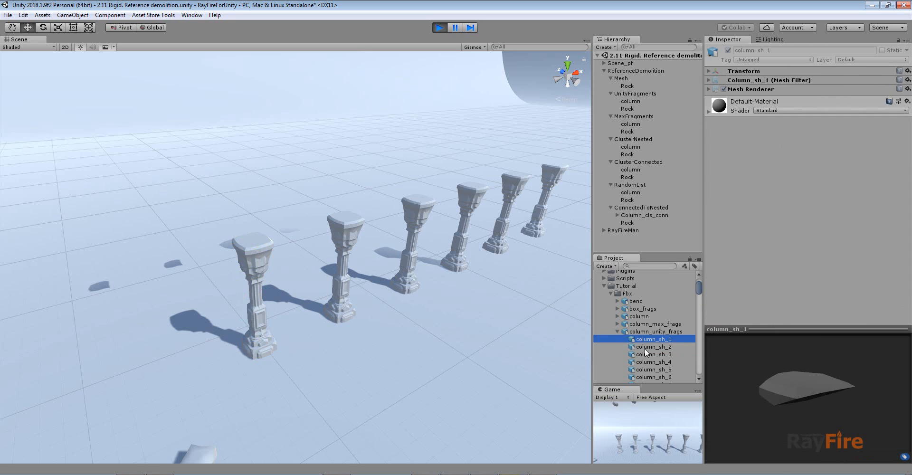
click(641, 331)
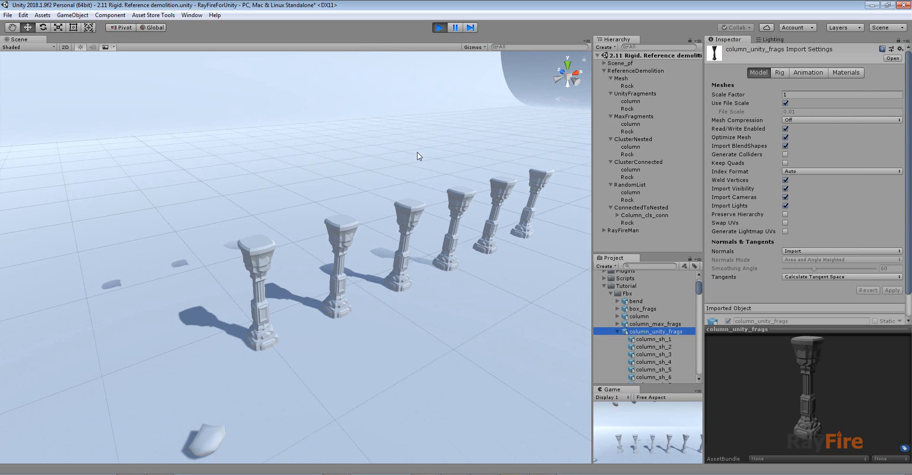
Initialize the Rock above the UnityFragments column to drop it and demolish the column
right_drag(374, 180, 375, 176)
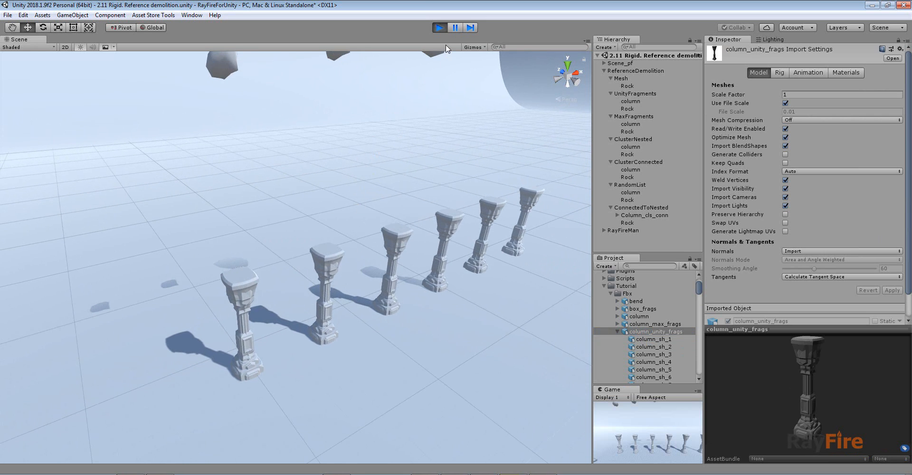
click(236, 77)
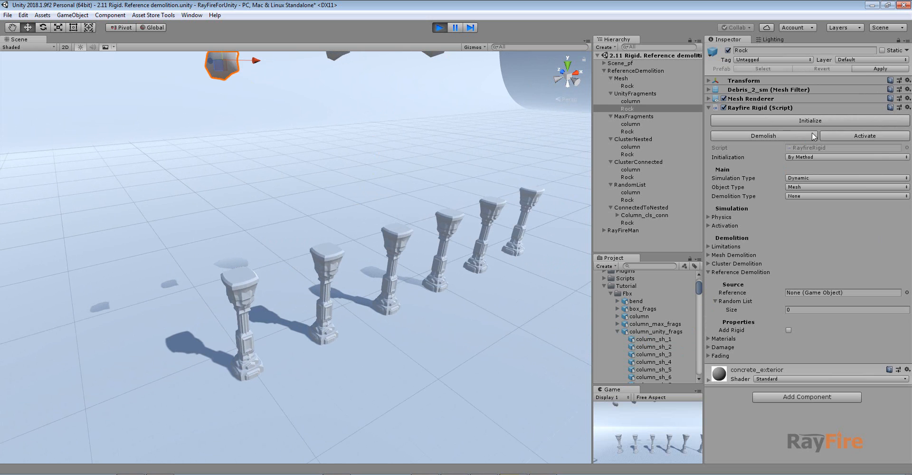
click(803, 122)
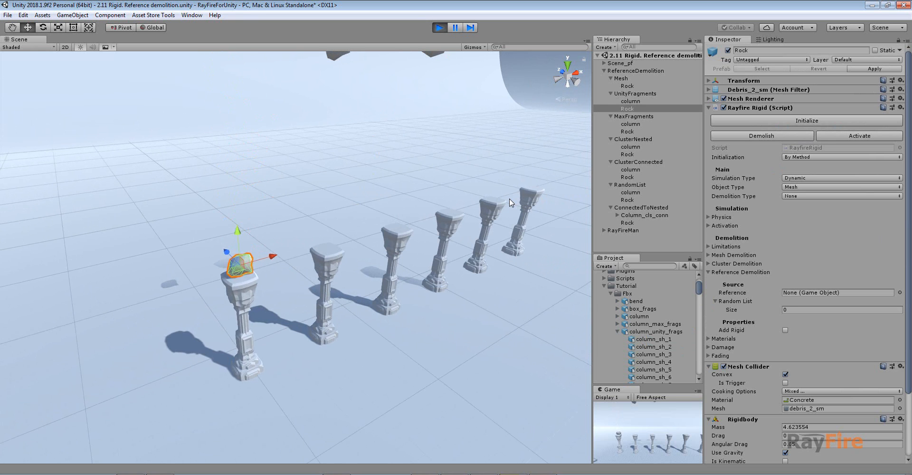
scroll(302, 167, up, 3)
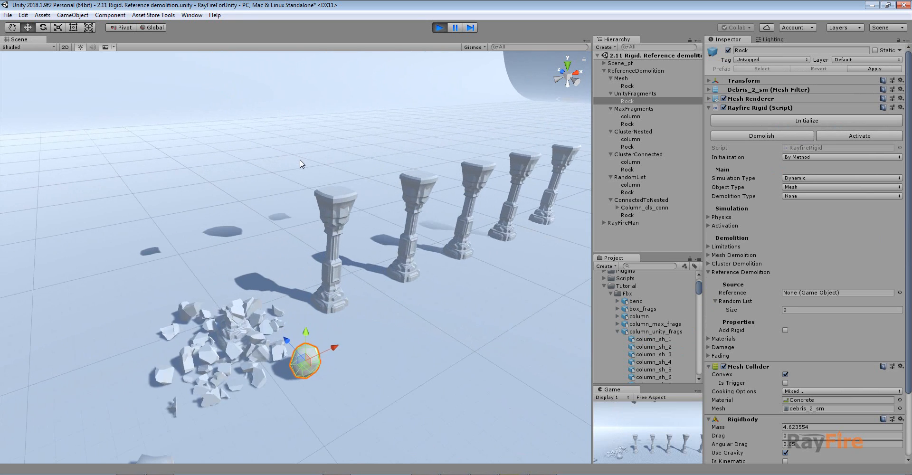
middle_drag(288, 215, 223, 259)
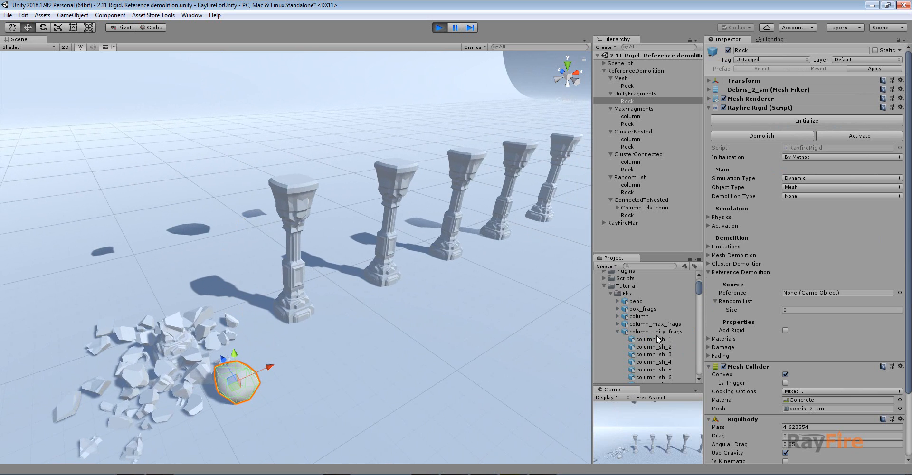
Select the MaxFragments column in the scene and locate its column_max_frags reference asset in the project
middle_drag(331, 195, 285, 209)
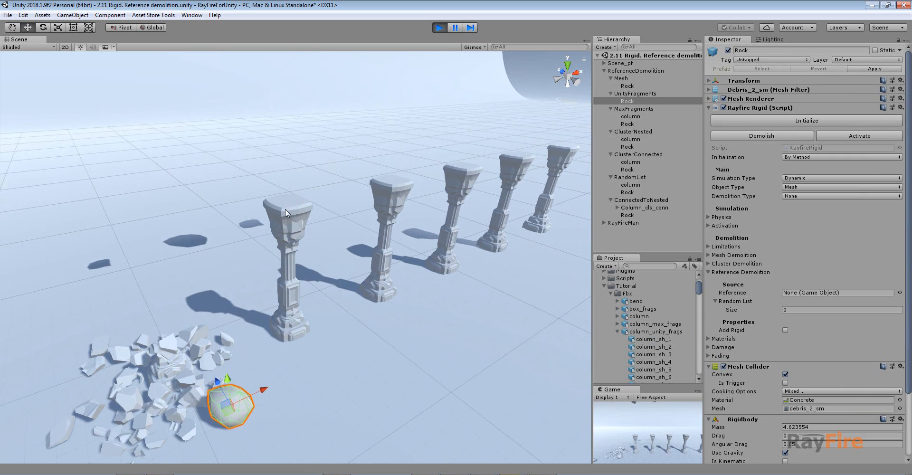
click(286, 212)
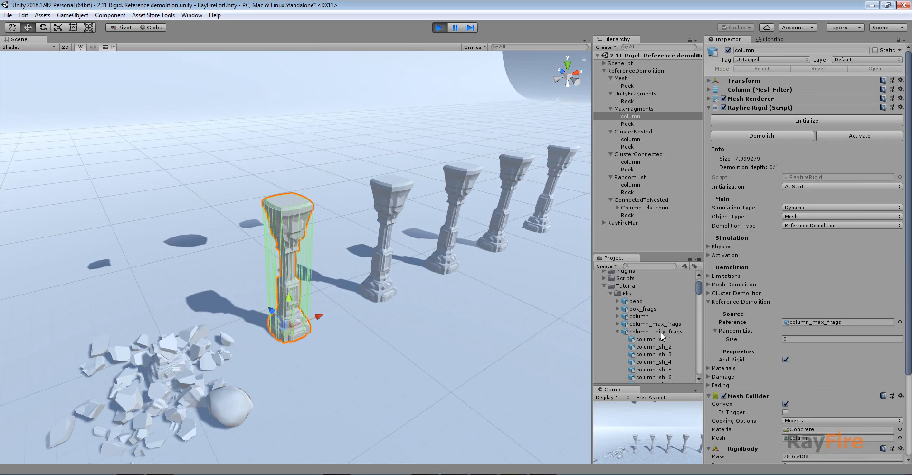
click(823, 322)
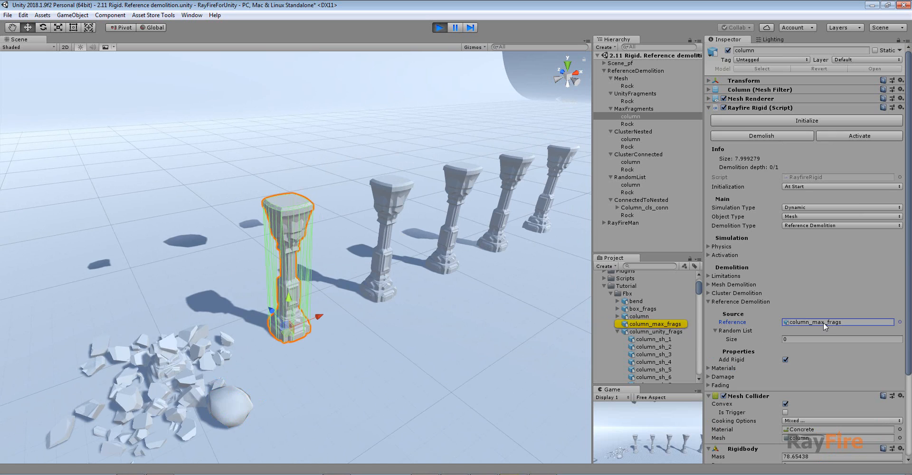
Collapse column_unity_frags and expand column_max_frags to list its fragments
click(615, 332)
click(618, 332)
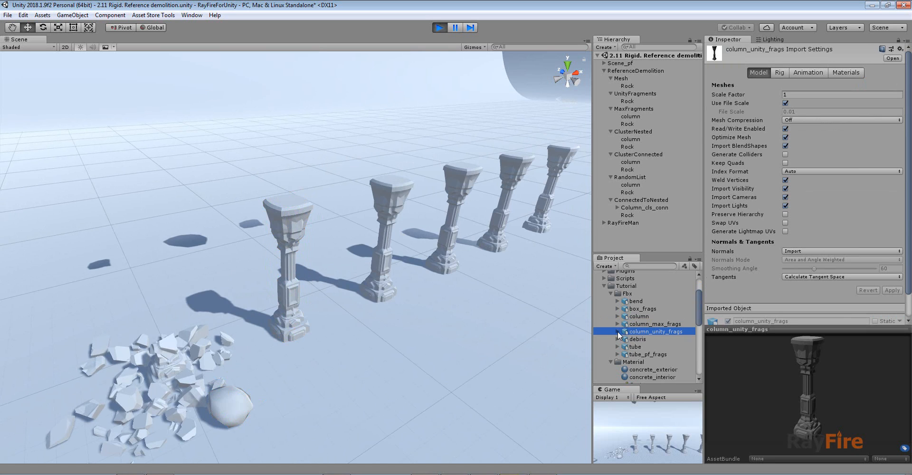
click(643, 326)
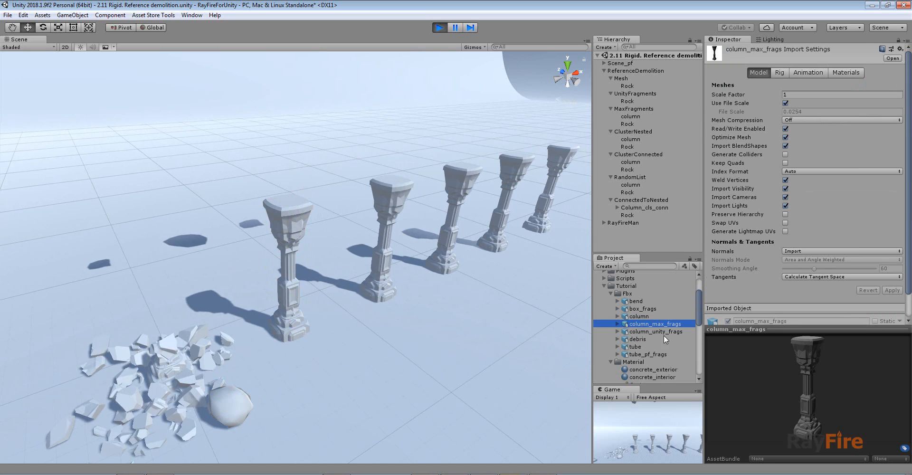
click(617, 324)
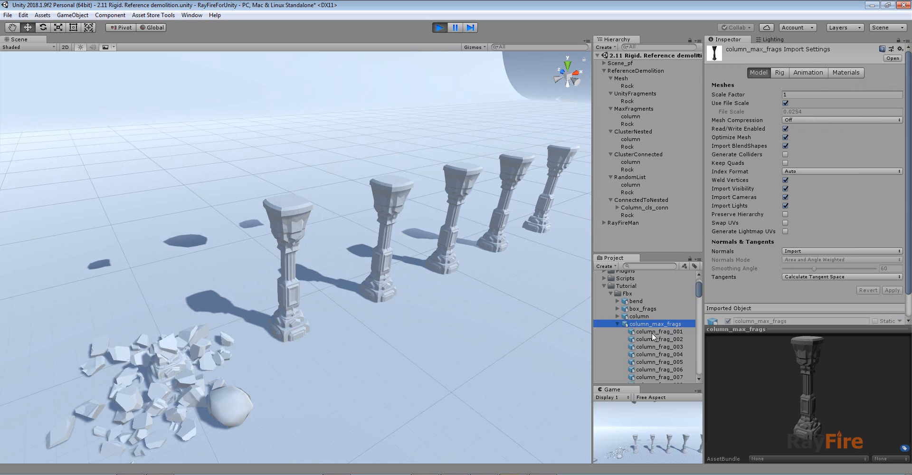
Preview several column_max_frags fragments, including column_frag_004 and column_frag_010, and rotate the preview of column_frag_010
click(652, 332)
click(656, 346)
click(656, 354)
scroll(656, 355, down, 3)
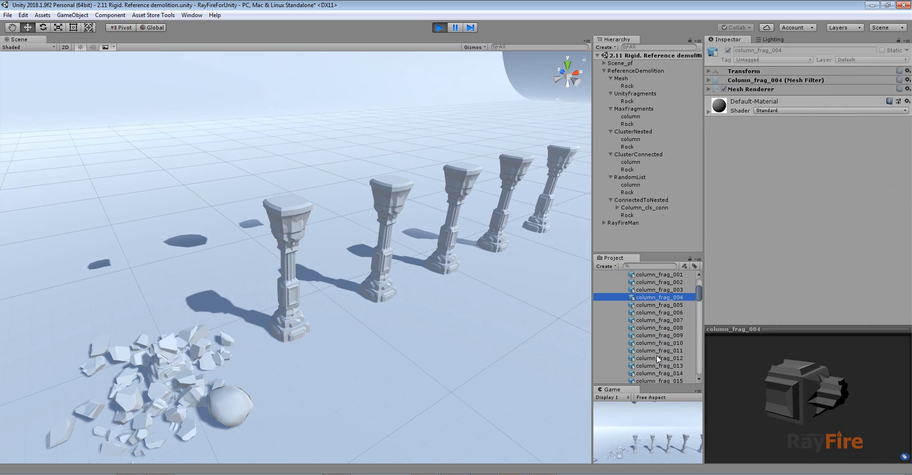
click(657, 344)
click(785, 404)
mouse_move(786, 404)
mouse_down()
mouse_move(697, 361)
mouse_move(770, 365)
mouse_move(756, 338)
mouse_move(767, 366)
mouse_move(833, 412)
mouse_move(791, 410)
mouse_up()
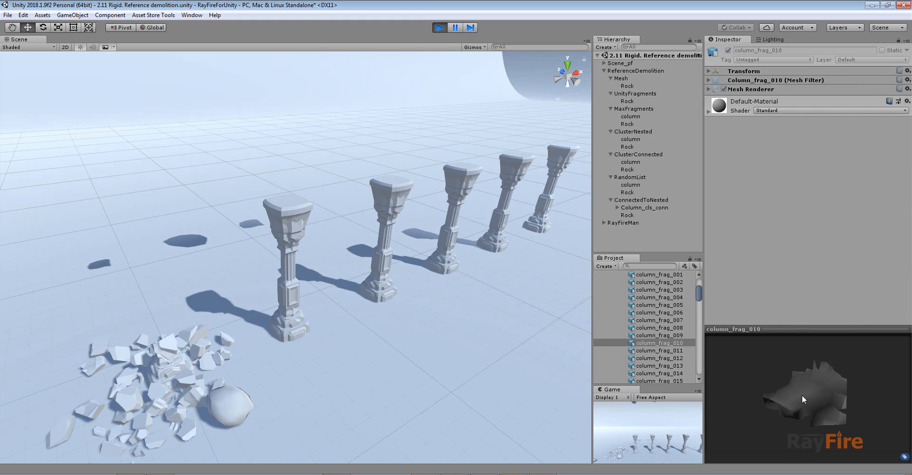
Select fragment column_sh_47 in the demolished UnityFragments debris, frame it, and examine the shape of the pieces
click(166, 390)
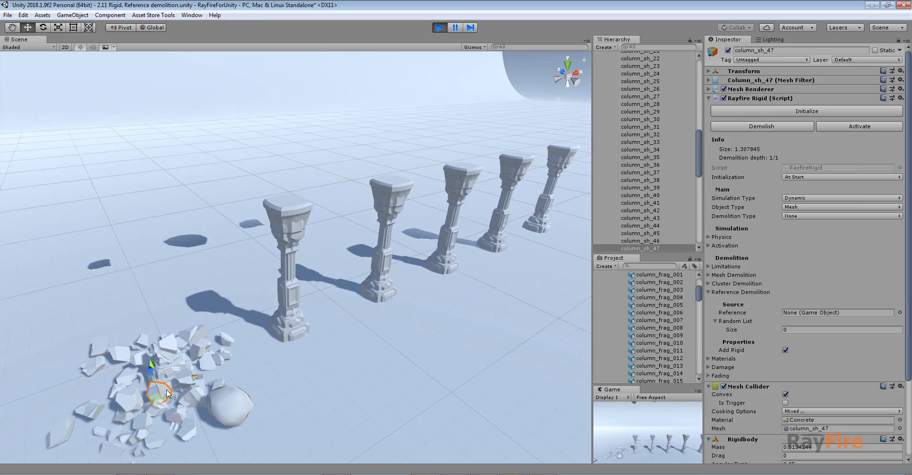
key(f)
alt+drag(356, 316, 352, 285)
scroll(351, 284, down, 3)
scroll(351, 283, down, 5)
middle_drag(506, 237, 412, 319)
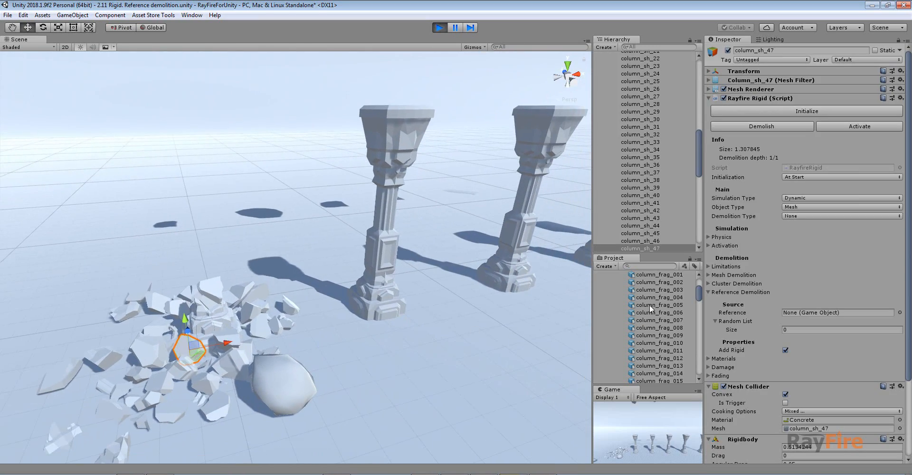
Preview more column_max_frags fragments, including column_frag_005 and column_frag_014, and examine their shapes from different angles
click(649, 305)
click(655, 337)
drag(808, 387, 653, 350)
drag(760, 363, 771, 378)
scroll(462, 229, down, 3)
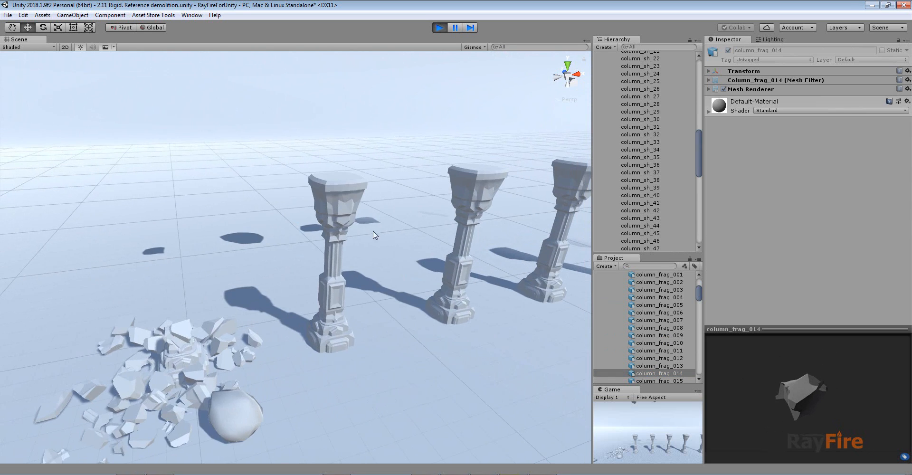
Select the MaxFragments column to show its reference settings, and collapse column_max_frags in the project
click(335, 203)
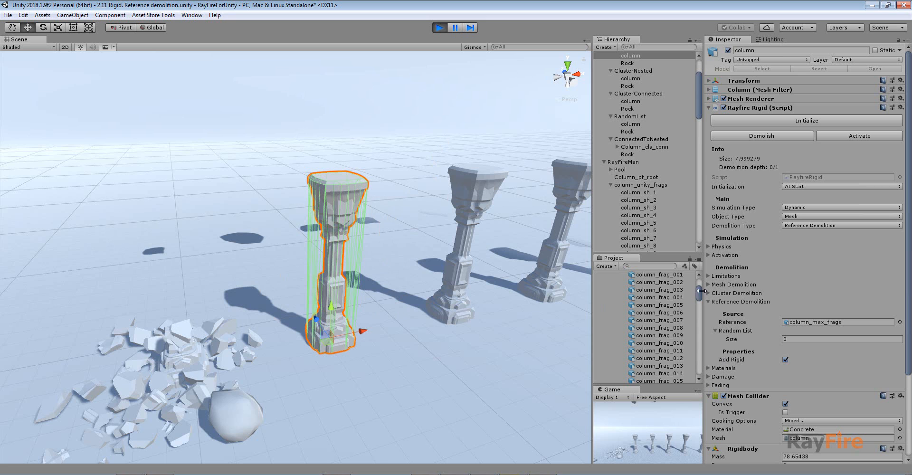
scroll(698, 290, up, 4)
click(620, 365)
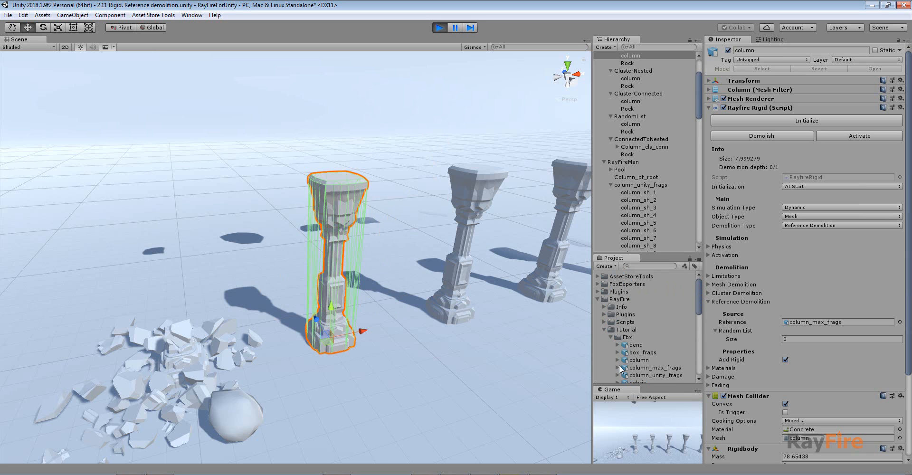
Initialize the Rock above the MaxFragments column to drop it and demolish the column
middle_drag(478, 254, 425, 264)
scroll(327, 177, down, 6)
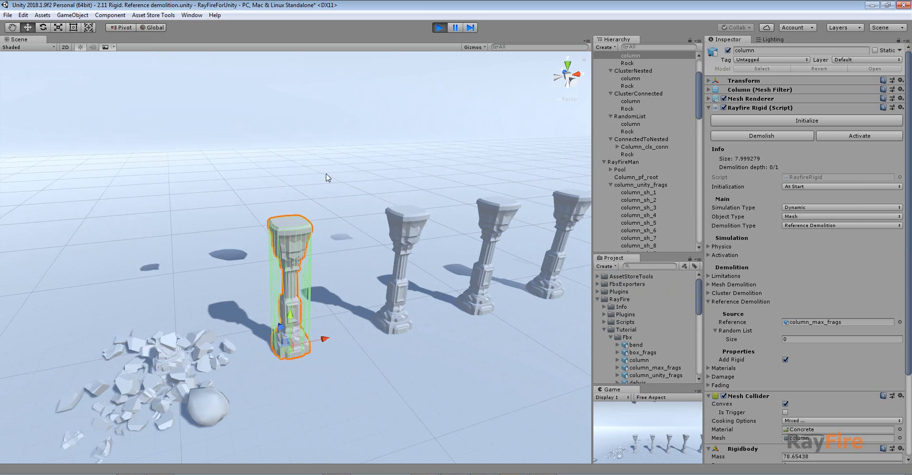
middle_drag(328, 202, 343, 295)
click(301, 123)
click(783, 121)
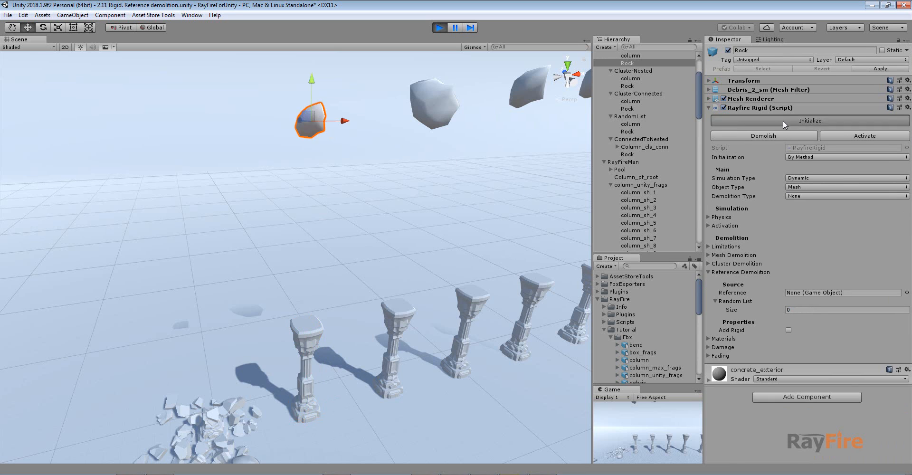
middle_drag(497, 251, 501, 224)
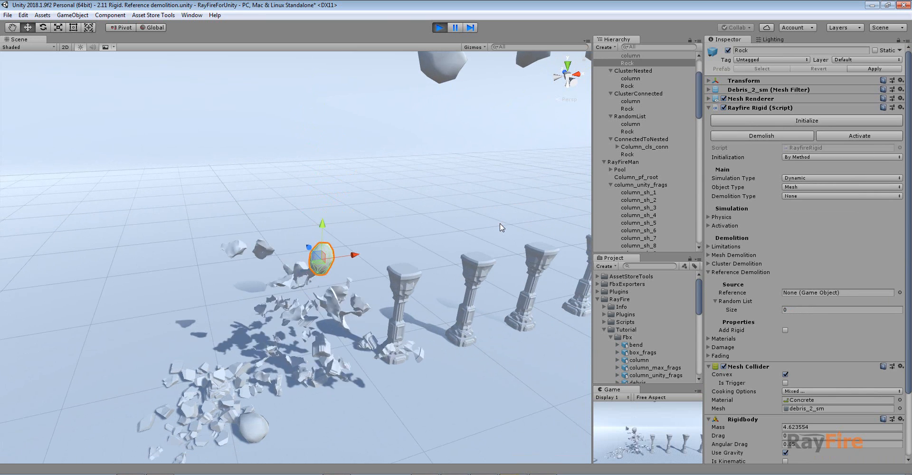
scroll(307, 350, up, 3)
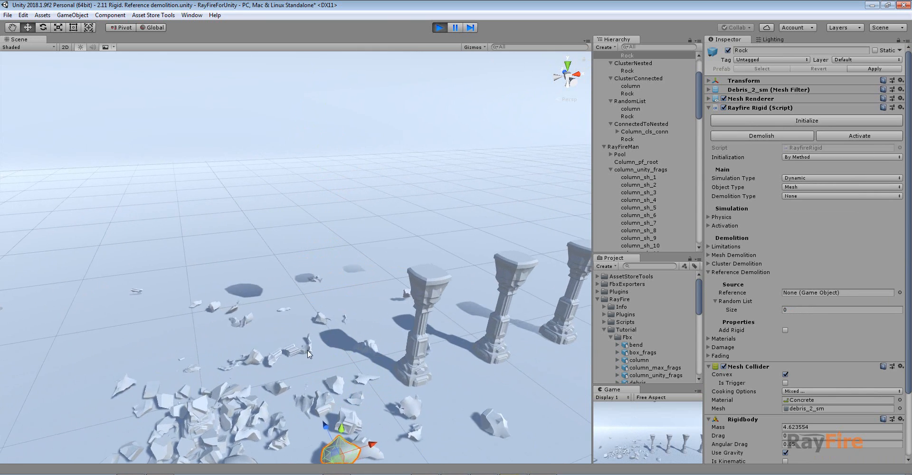
Select fragment column_frag_061 in the MaxFragments debris, frame it, and examine it from another angle
middle_drag(307, 350, 311, 275)
scroll(311, 274, up, 2)
click(311, 278)
key(f)
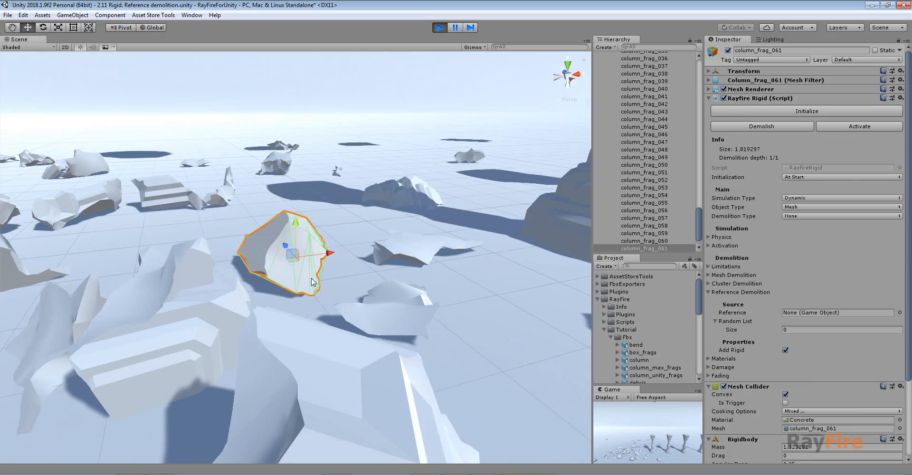
alt+drag(266, 266, 204, 280)
Select and examine fragments column_frag_019 and column_frag_016 in the MaxFragments debris up close
click(112, 256)
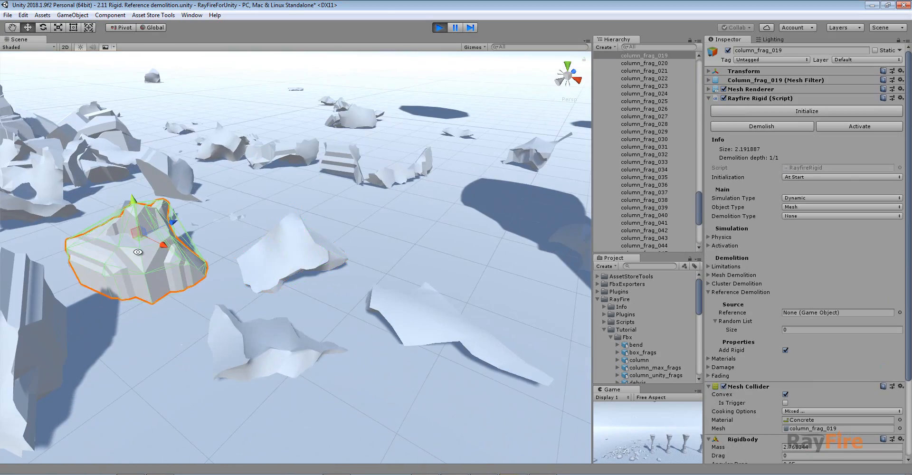
key(f)
alt+drag(399, 200, 428, 207)
scroll(428, 207, down, 3)
click(304, 323)
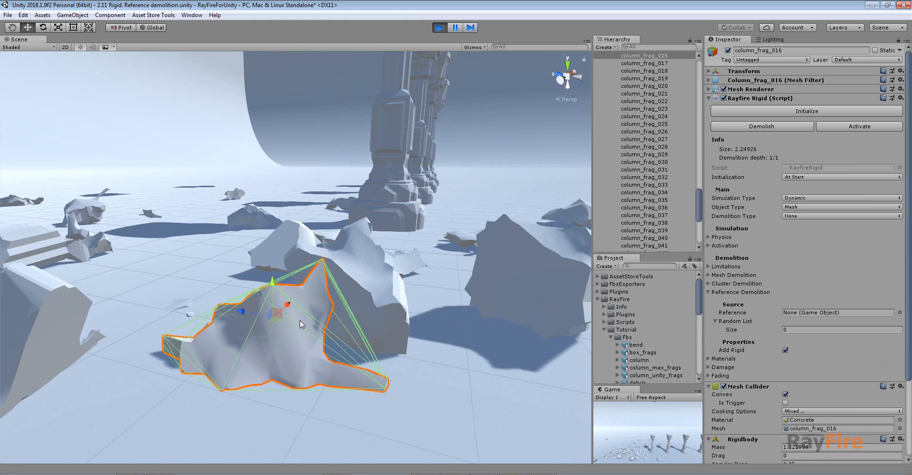
alt+drag(304, 324, 369, 302)
Select clusters nest_1 and nest_2 in the ClusterNested column to view their Rayfire Rigid settings
scroll(227, 299, down, 5)
click(368, 302)
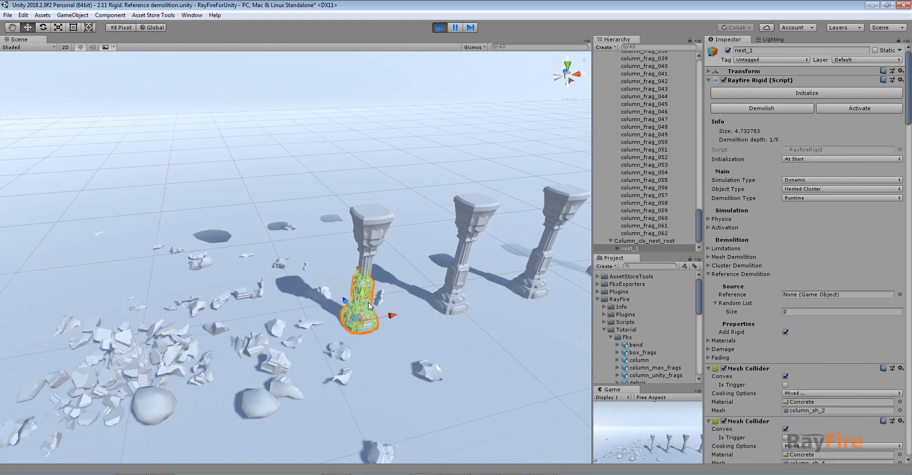
scroll(650, 190, up, 5)
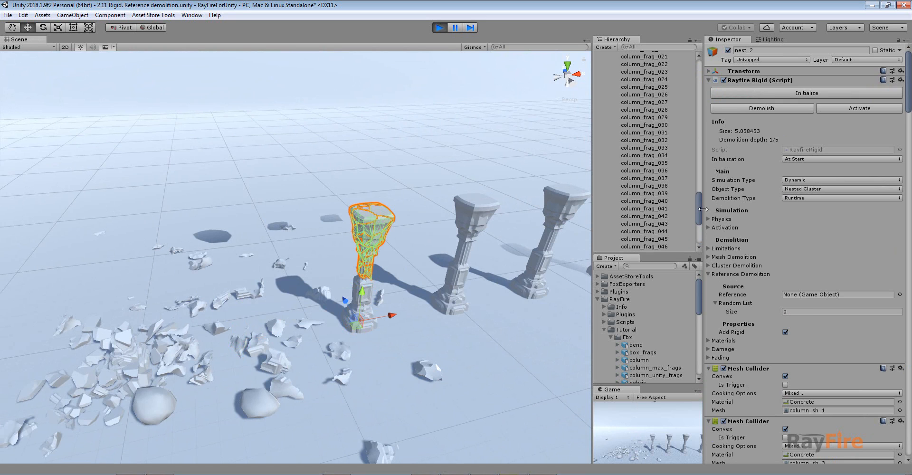
Collapse column_unity_frags in the hierarchy, and restart the simulation to restore all columns
drag(699, 205, 700, 78)
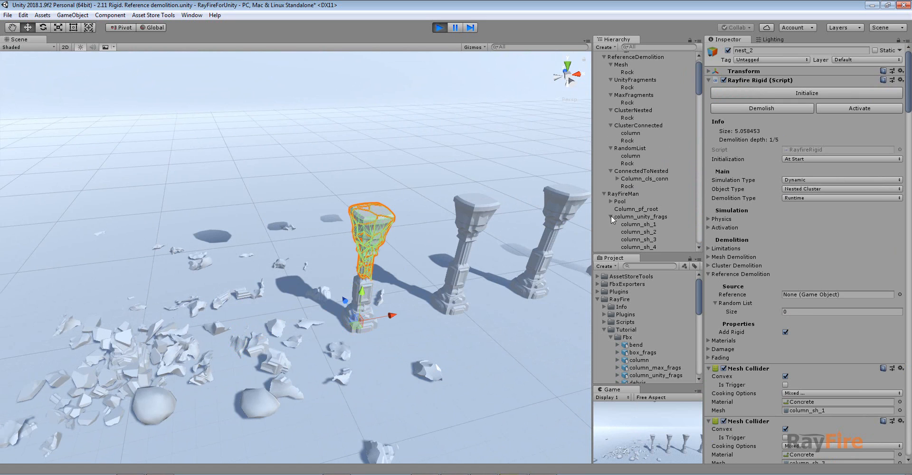
click(611, 216)
click(438, 28)
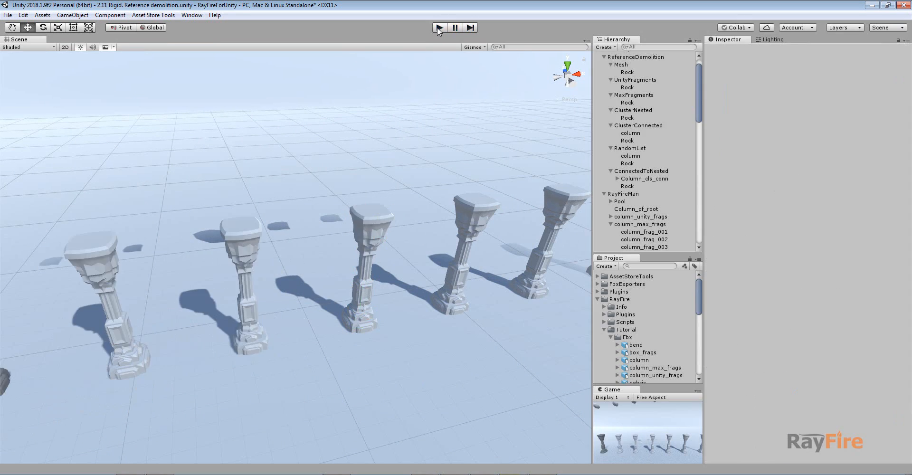
click(439, 28)
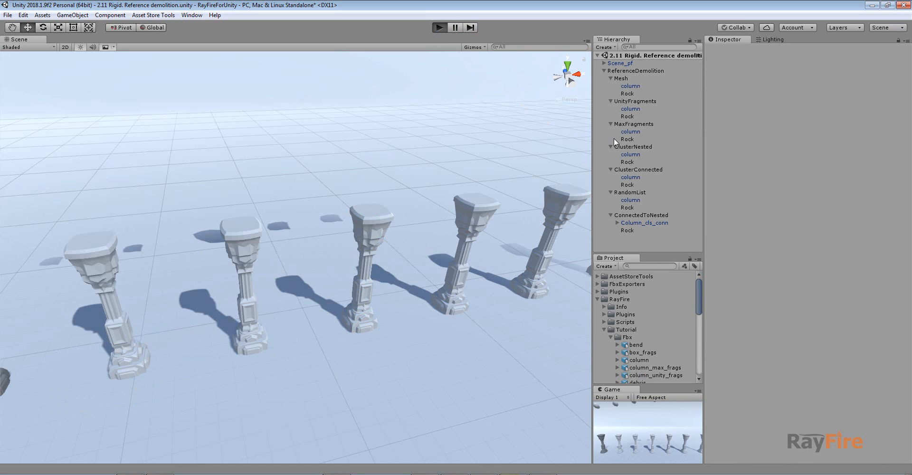
Select the ClusterNested column, locate its reference prefab Column_cls_nest in the project, and show the prefab's settings
click(634, 155)
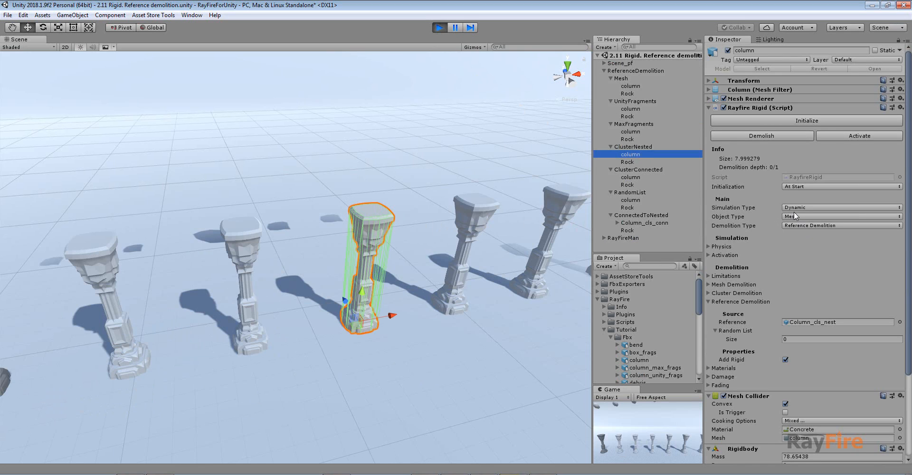
scroll(631, 342, down, 3)
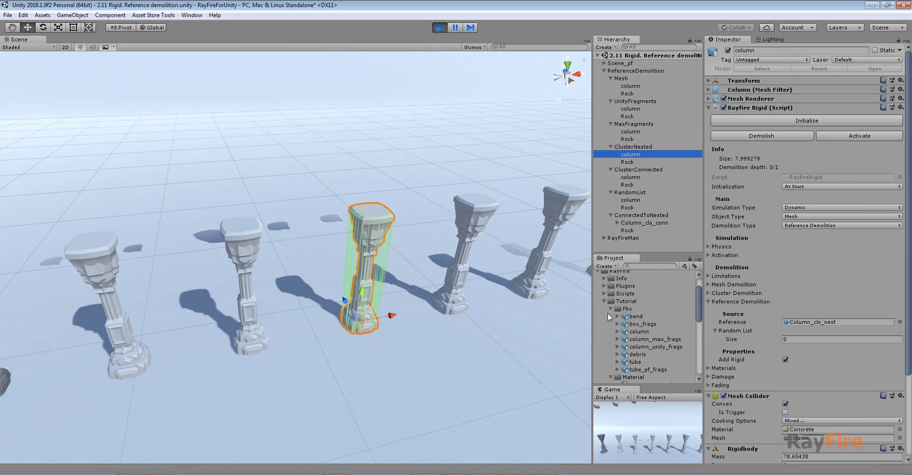
click(831, 323)
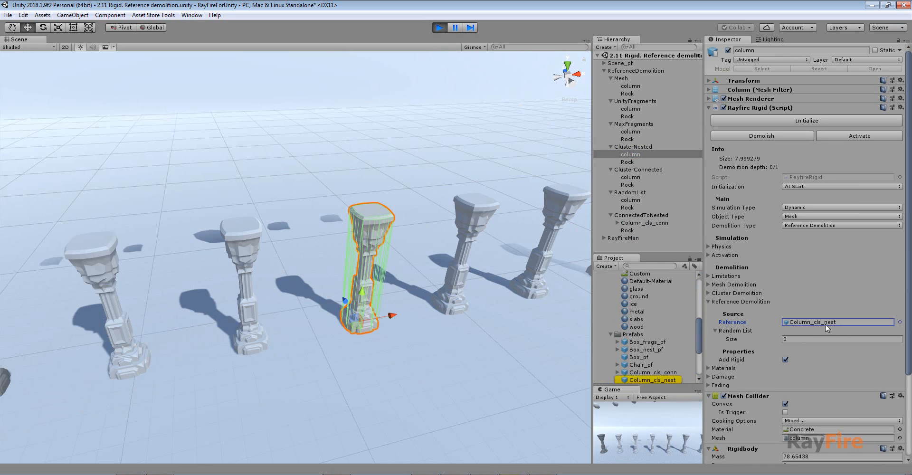
click(669, 380)
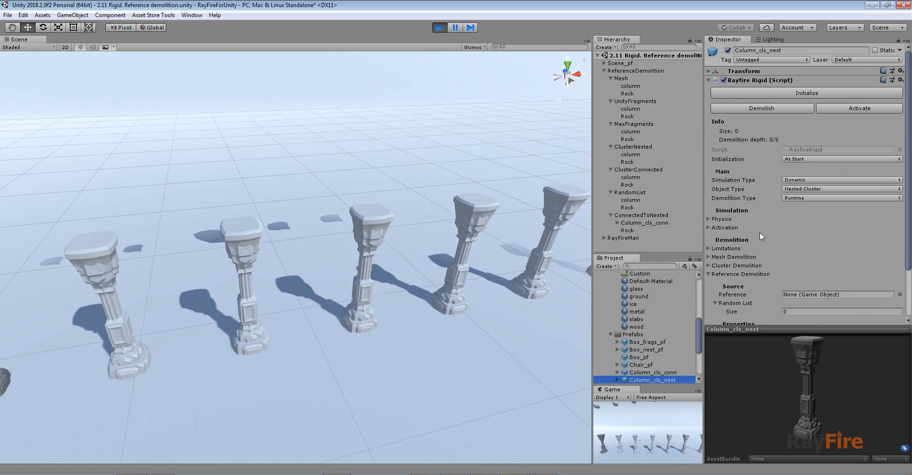
Expand the Column_cls_nest prefab, preview it and its nest_1 child, and collapse the prefab again
scroll(630, 335, down, 6)
click(617, 323)
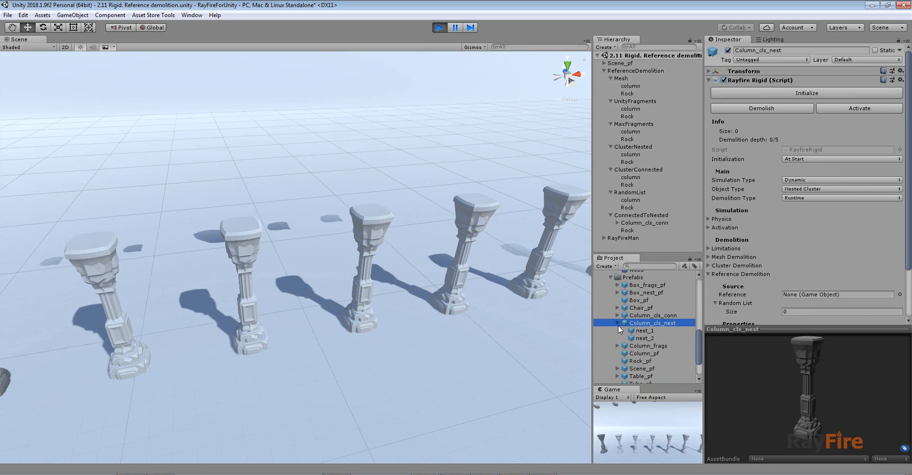
drag(800, 368, 799, 379)
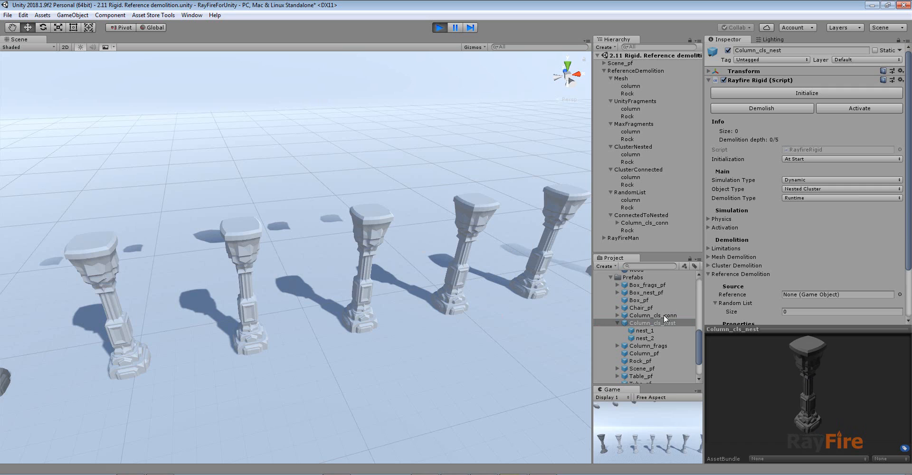
click(642, 330)
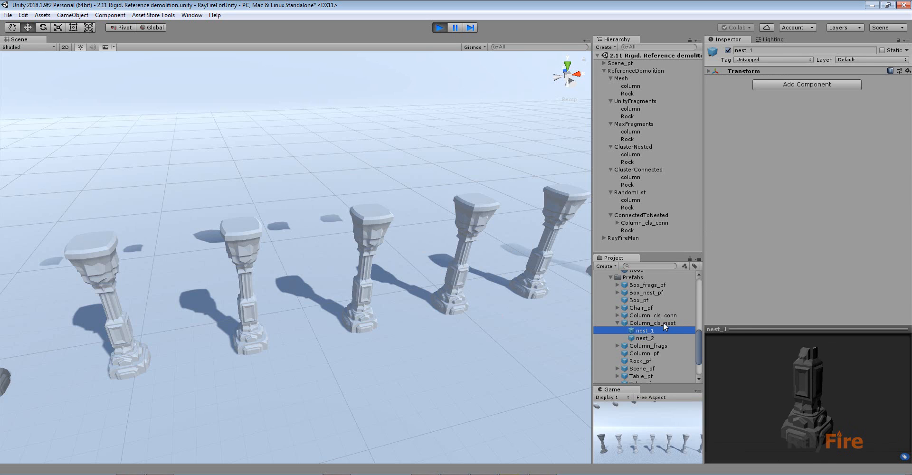
click(663, 323)
click(618, 323)
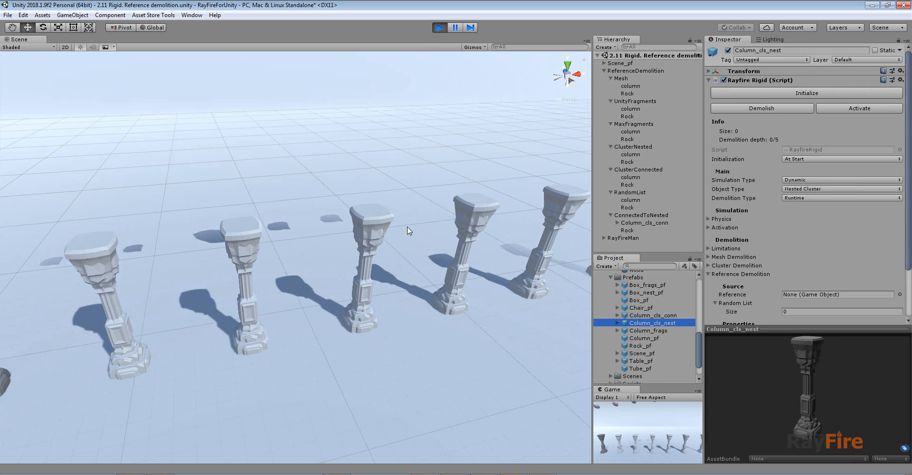
Compare the ClusterNested column's reference demolition settings with the Rayfire Rigid settings of its Column_cls_nest prefab
click(631, 155)
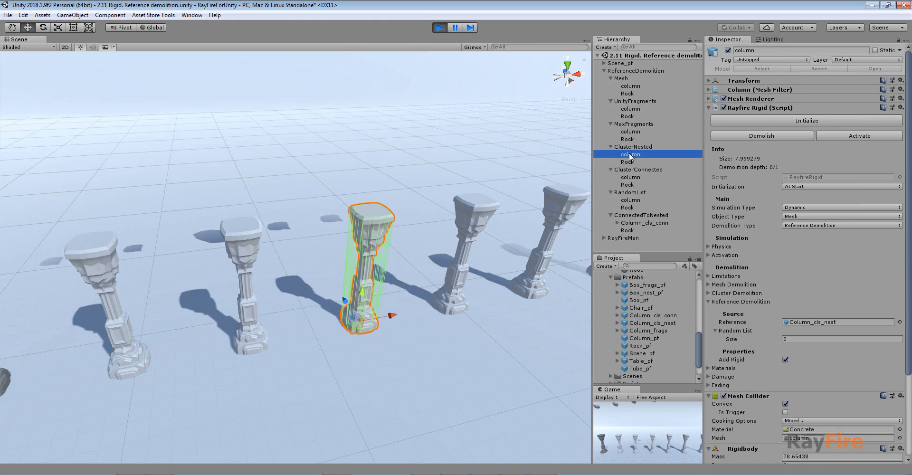
click(806, 324)
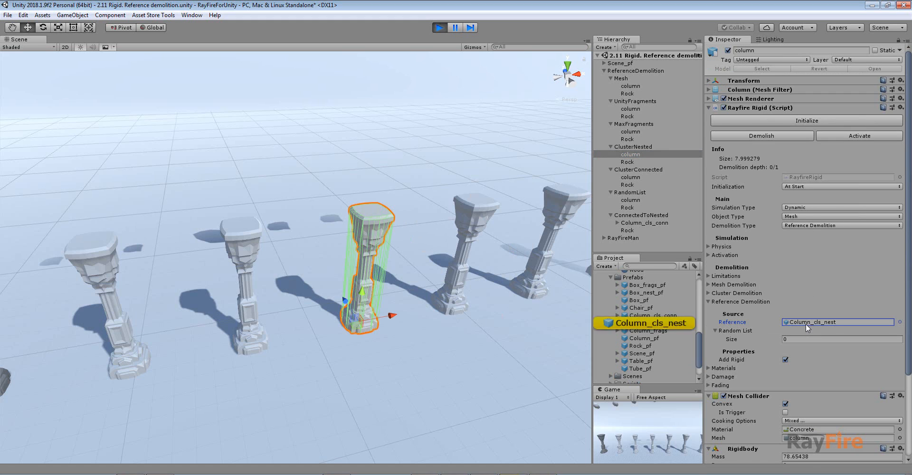
click(635, 323)
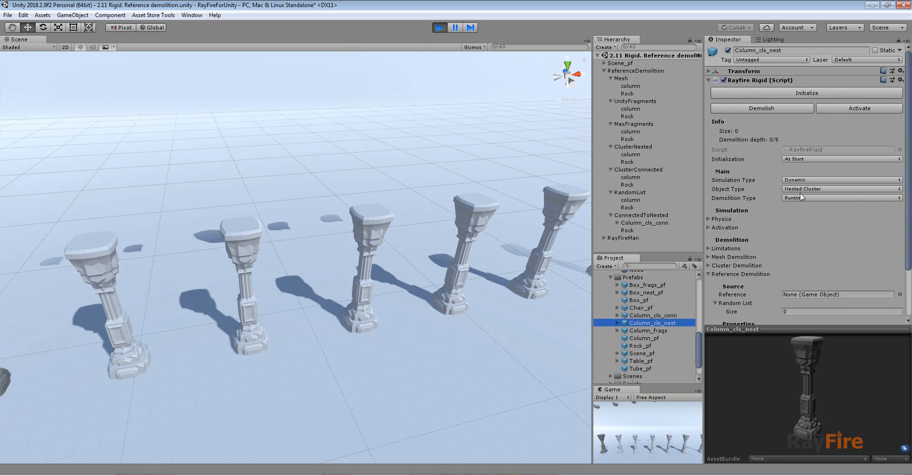
click(376, 217)
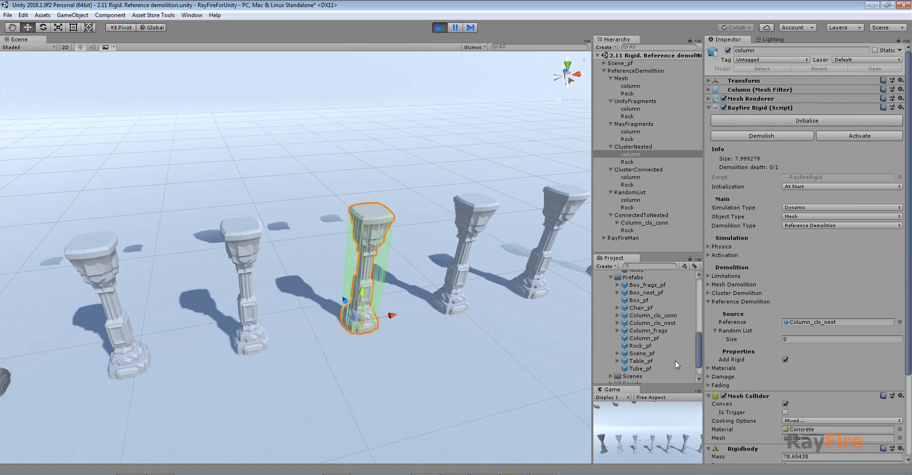
Turn off Add Rigid for the ClusterNested column, and review the rigid settings of its Column_cls_nest reference
click(806, 325)
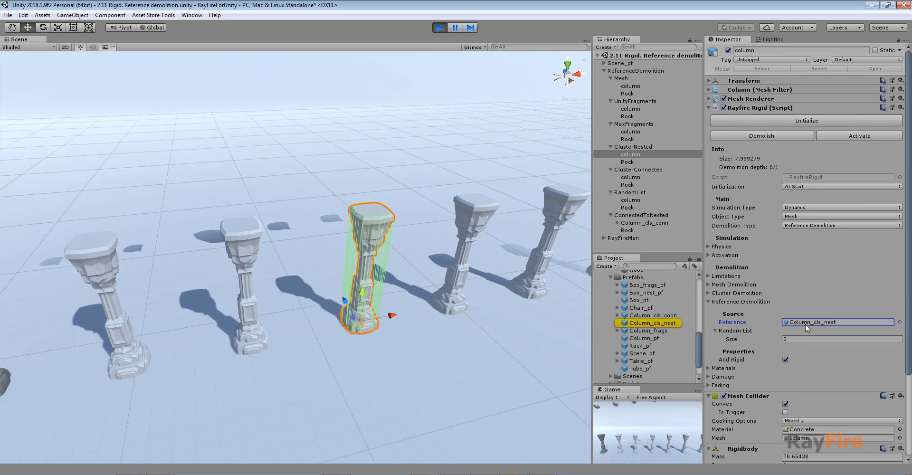
click(786, 358)
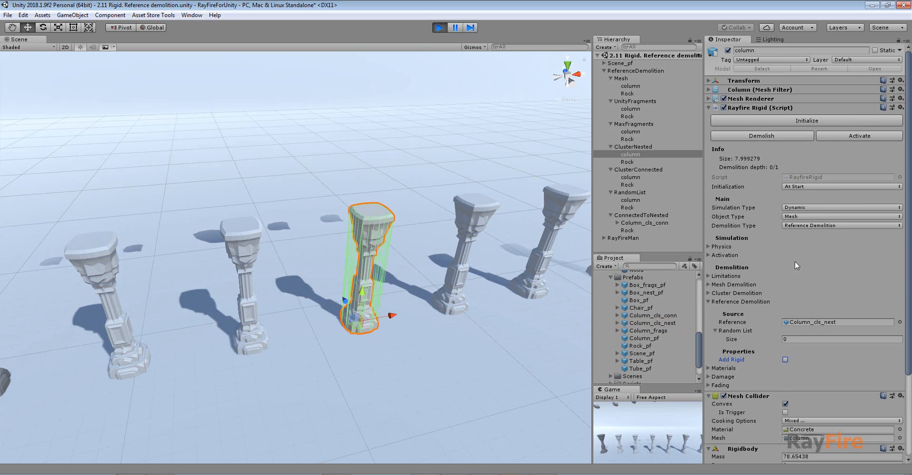
click(819, 321)
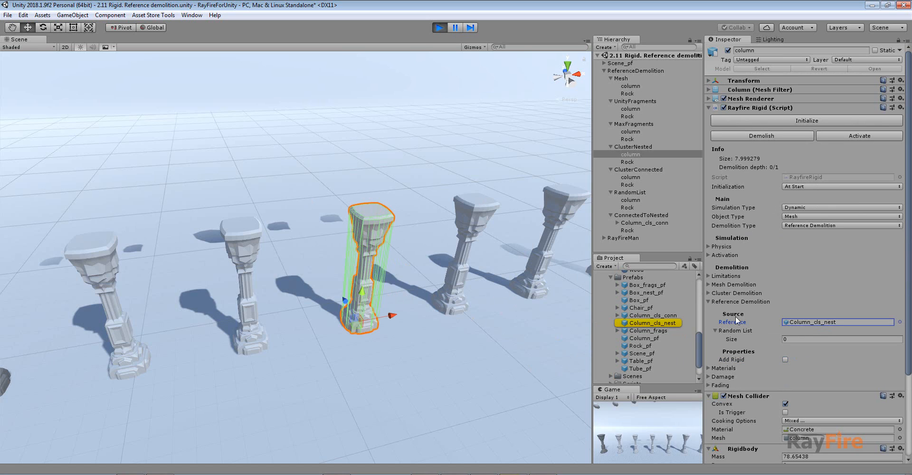
click(659, 322)
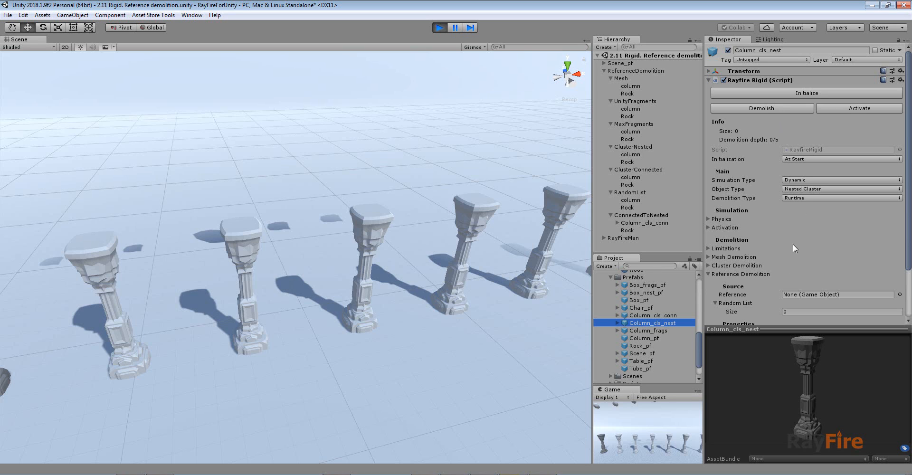
Initialize the Rock above the ClusterNested column to drop it and demolish the column
middle_drag(421, 136, 376, 219)
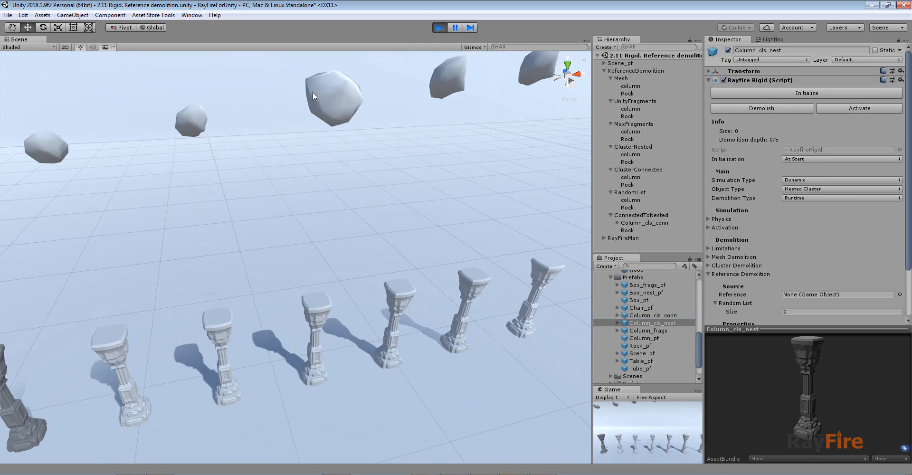
click(313, 97)
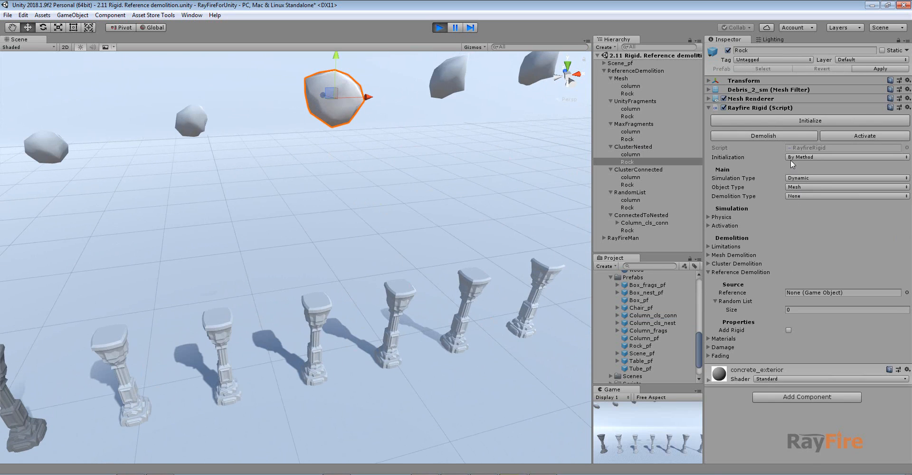
click(779, 121)
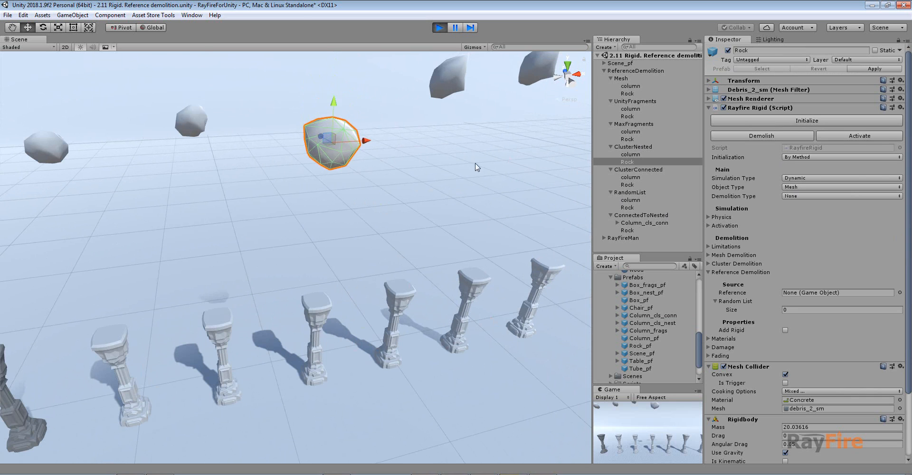
middle_drag(304, 328, 323, 166)
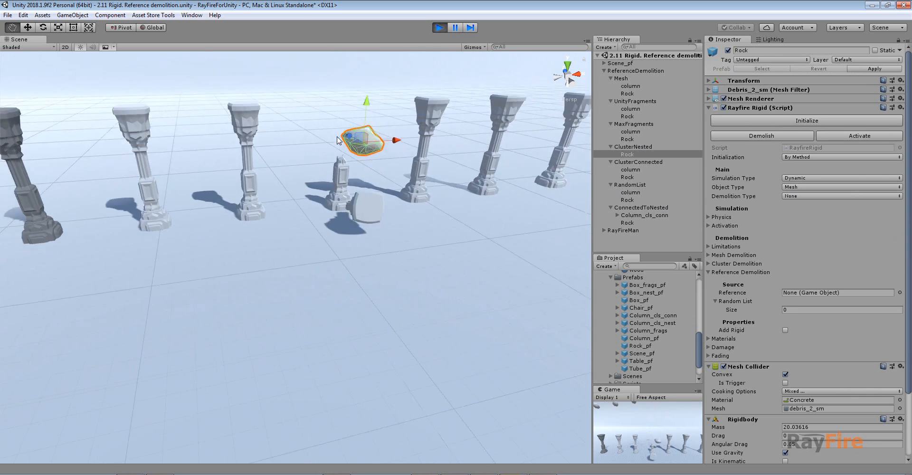
scroll(380, 185, up, 3)
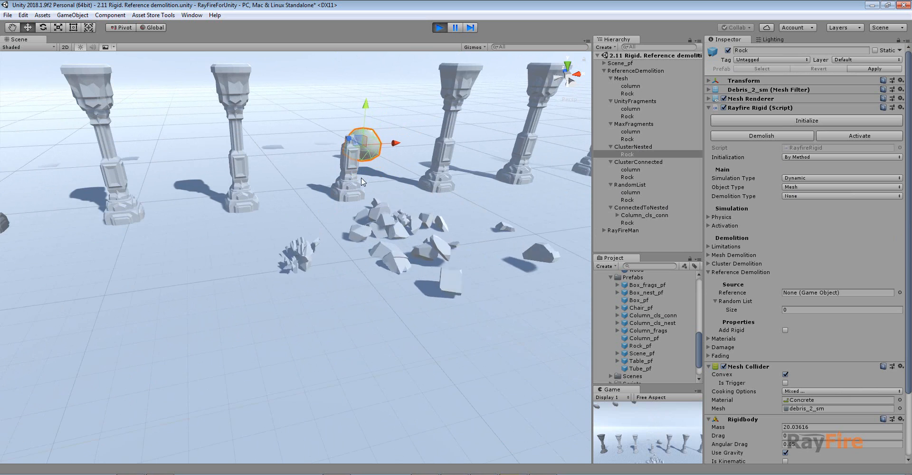
Select the standing nest_1 cluster of the ClusterNested column, frame it, lift it above the ground, and deselect it
alt+drag(247, 127, 312, 148)
click(312, 151)
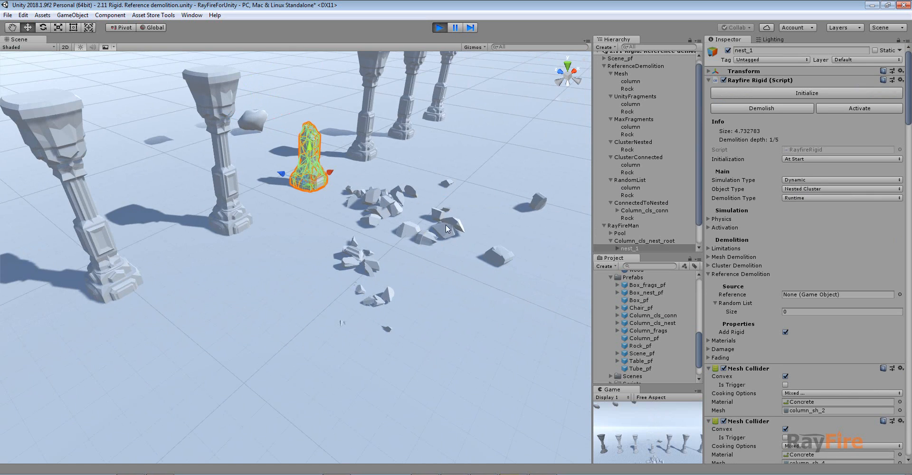
key(f)
drag(314, 242, 317, 119)
click(540, 236)
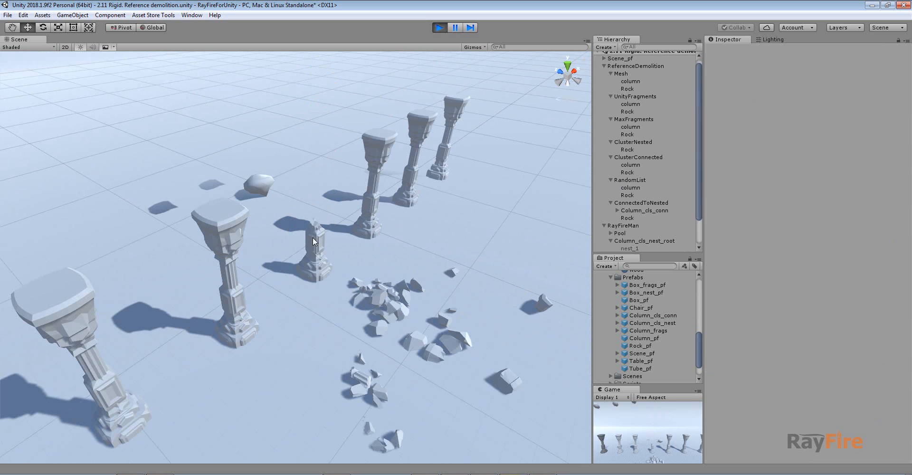
Lift the remaining base cluster of the ClusterNested column and drop it to break it apart
click(313, 238)
key(f)
drag(322, 248, 317, 164)
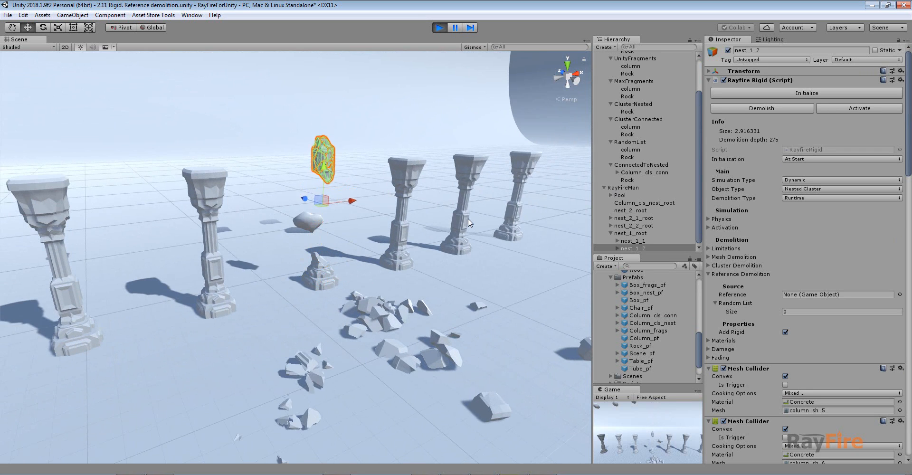
scroll(398, 279, up, 10)
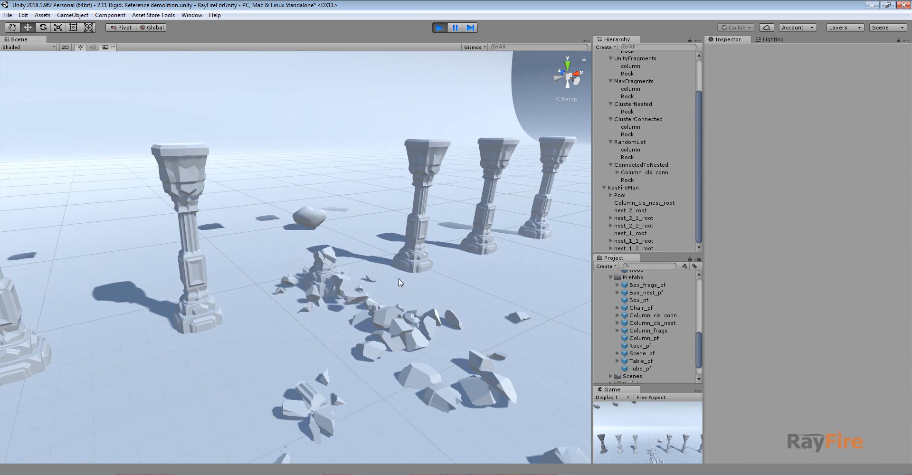
scroll(402, 265, down, 5)
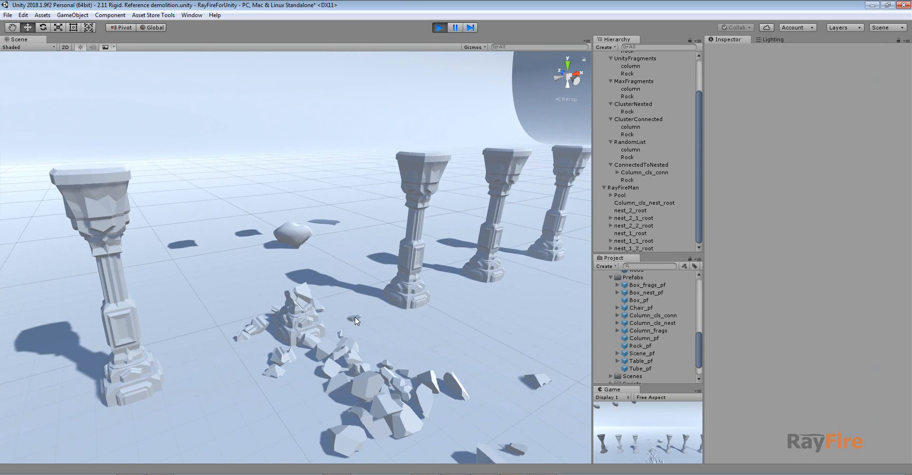
Select and frame the MaxFragments column, and bring the intact columns beyond the ClusterNested debris into view
click(101, 217)
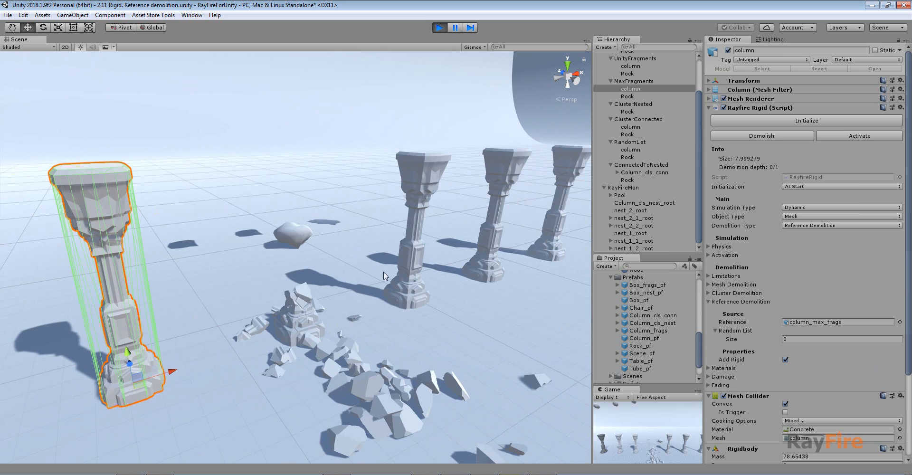
key(f)
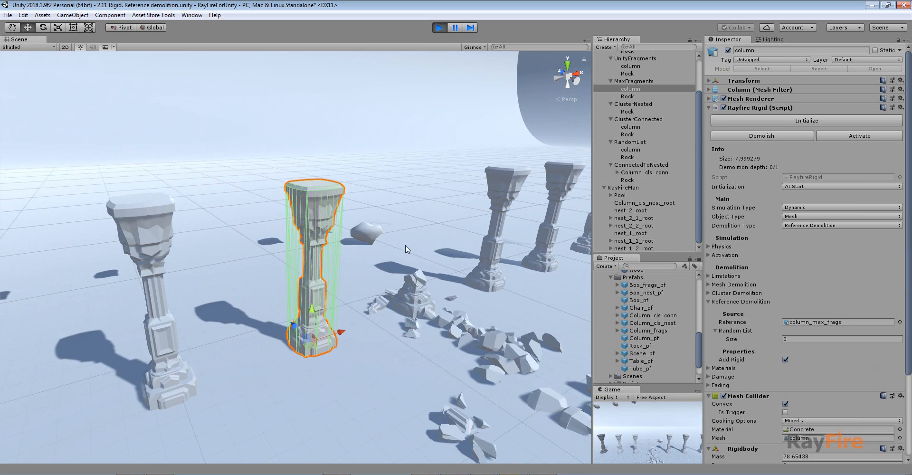
middle_drag(406, 249, 332, 309)
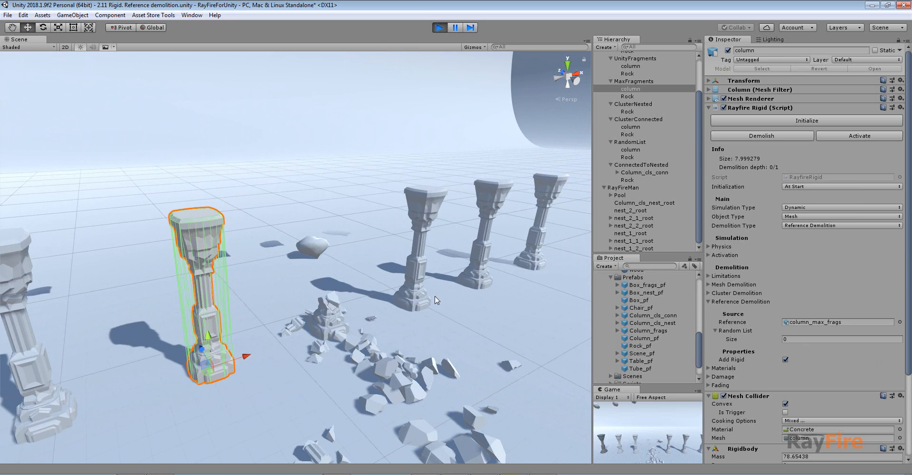
middle_drag(427, 235, 332, 232)
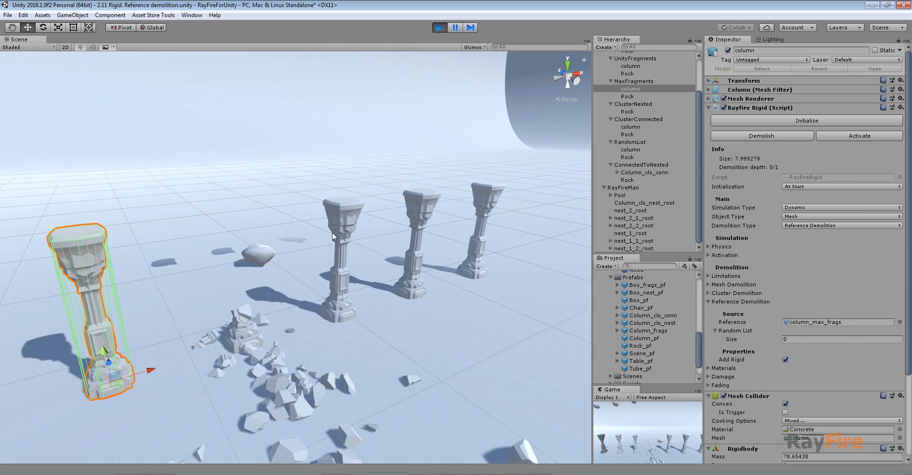
Select the ClusterConnected column, locate its Reference object Column_cls_conn in the project, and open that prefab's Rayfire Rigid settings
click(343, 206)
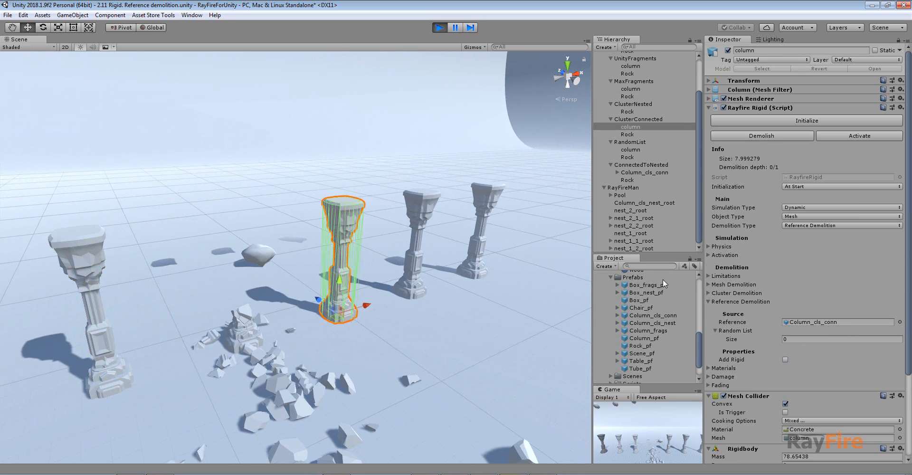
key(f)
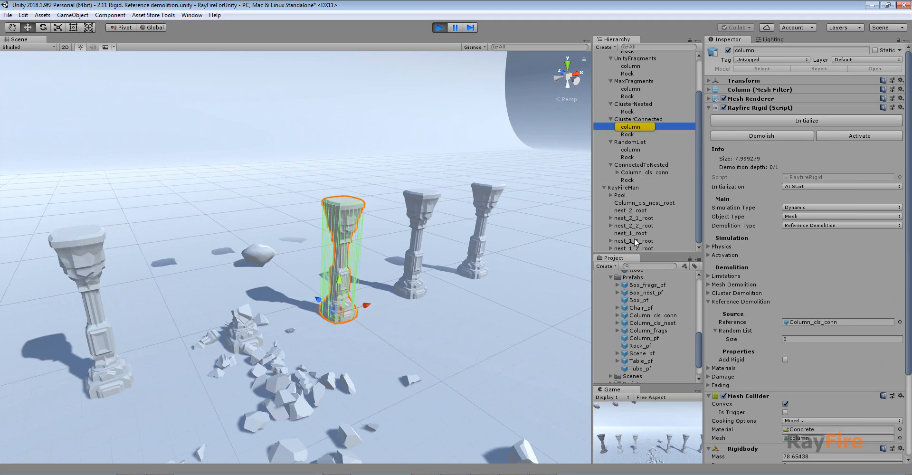
click(816, 322)
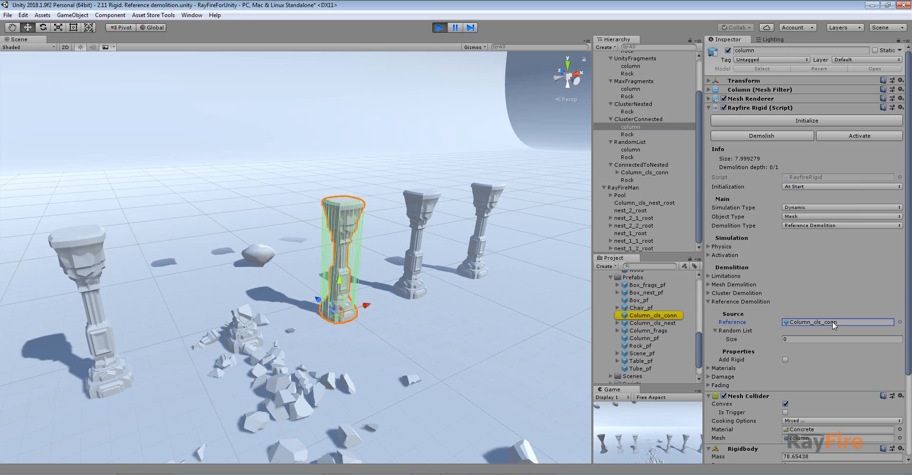
click(656, 315)
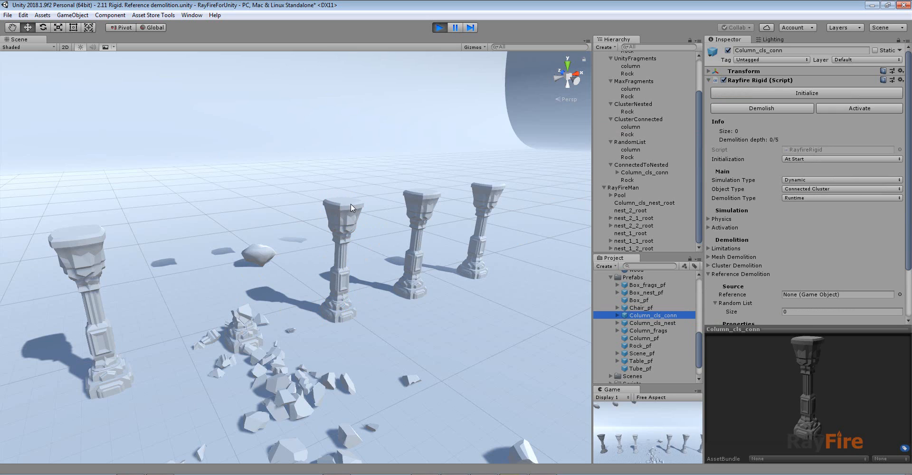
Select the Rock above the ClusterConnected column and restart play mode to restore all the columns
scroll(358, 208, down, 5)
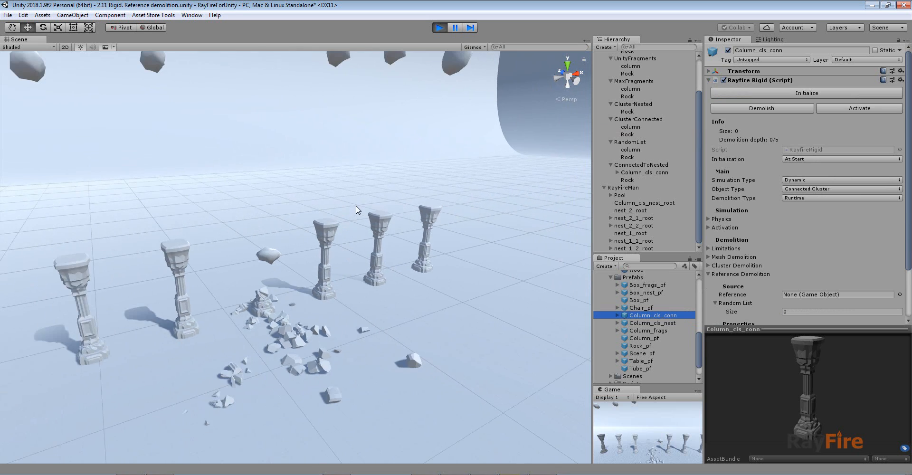
click(337, 105)
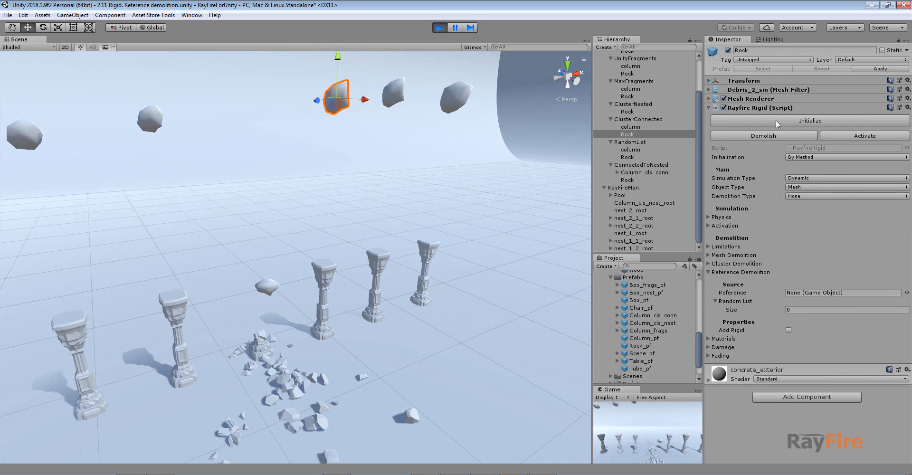
click(439, 28)
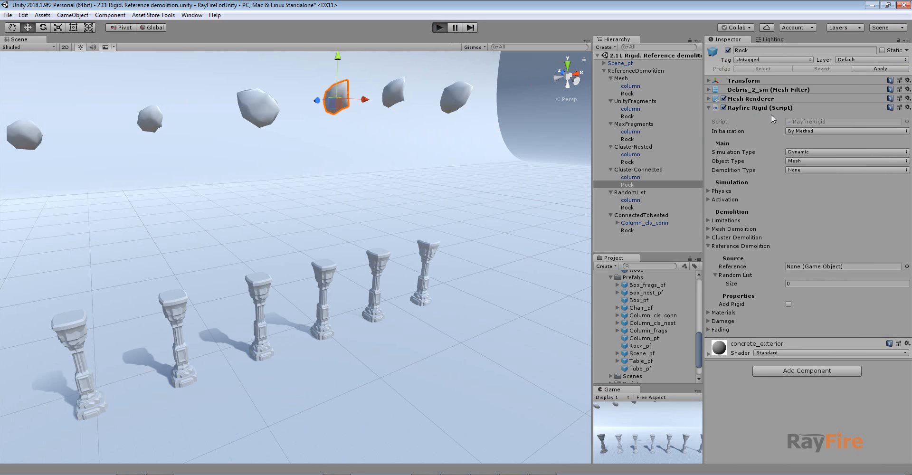
key(ctrl+p)
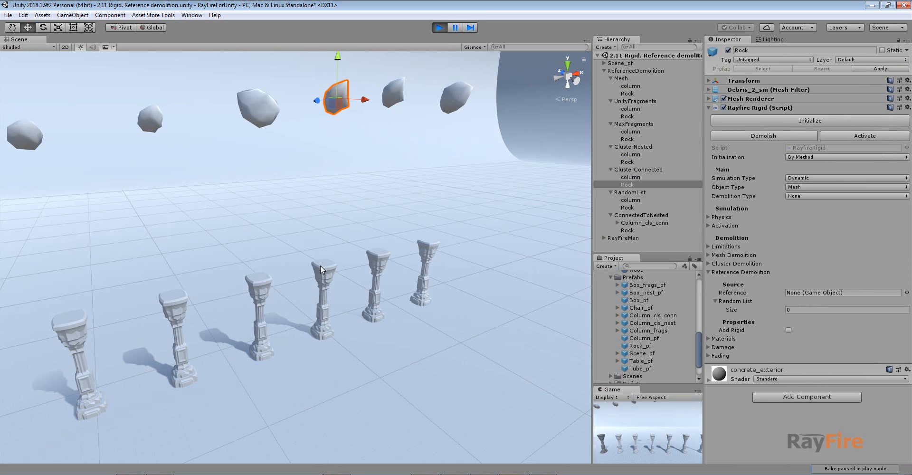
Initialize the Rock above the ClusterConnected column to drop it and demolish the column, and clear the selection
click(323, 267)
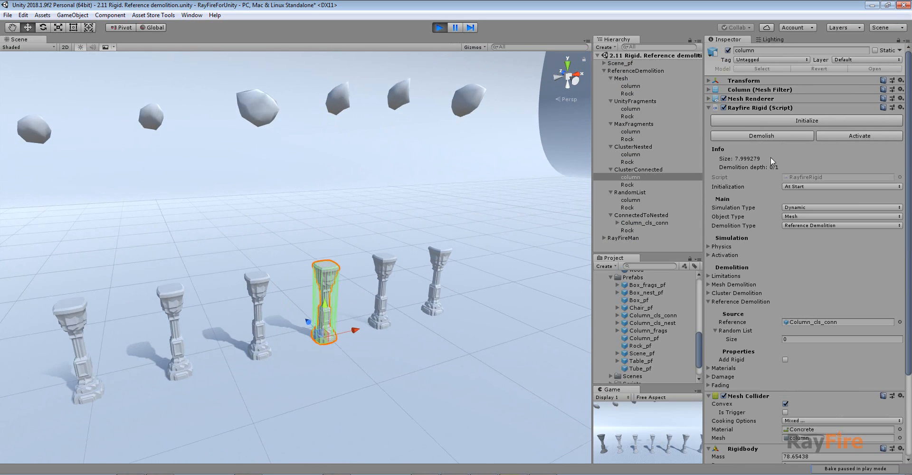
click(331, 108)
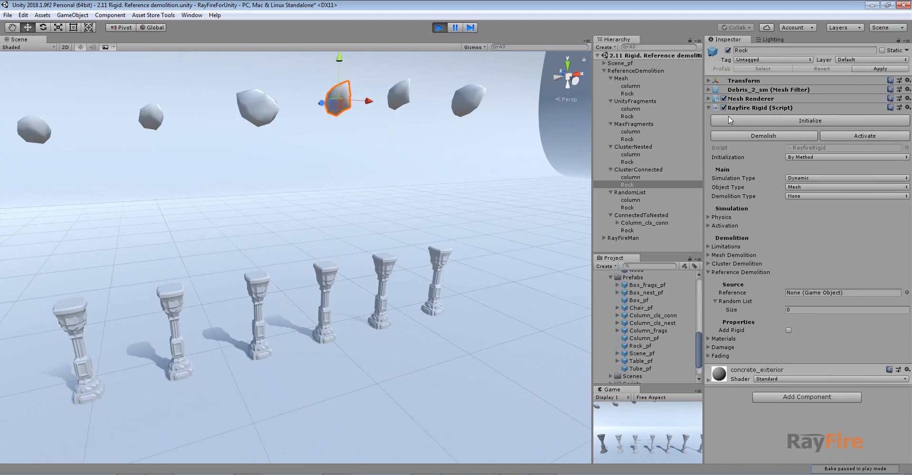
click(465, 197)
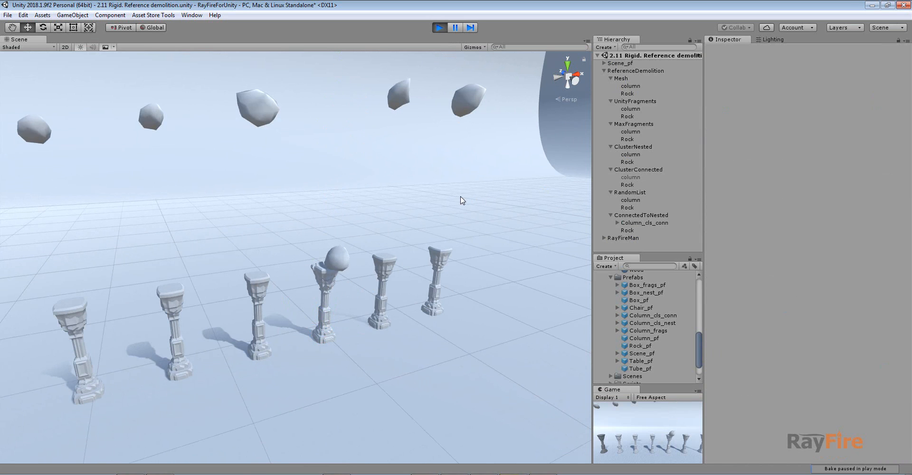
Select the standing remainder of the ClusterConnected column and inspect the connected cluster from several sides
scroll(328, 362, up, 6)
click(349, 360)
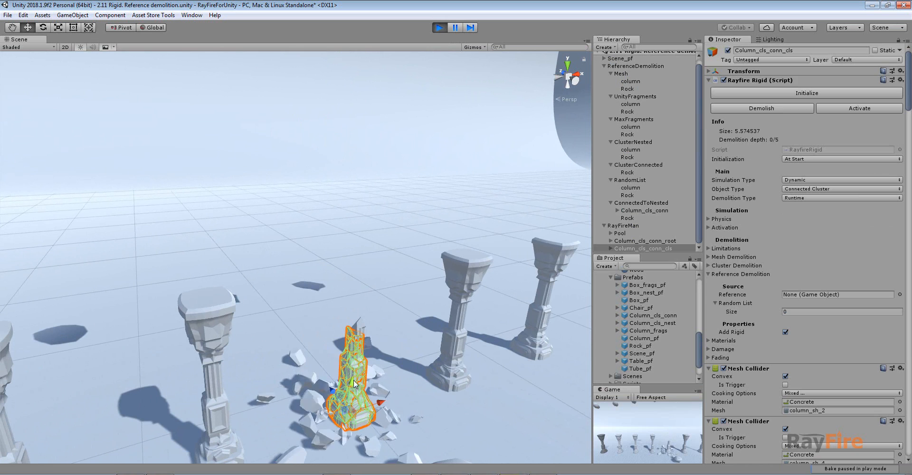
middle_drag(351, 359, 341, 301)
alt+drag(341, 301, 237, 275)
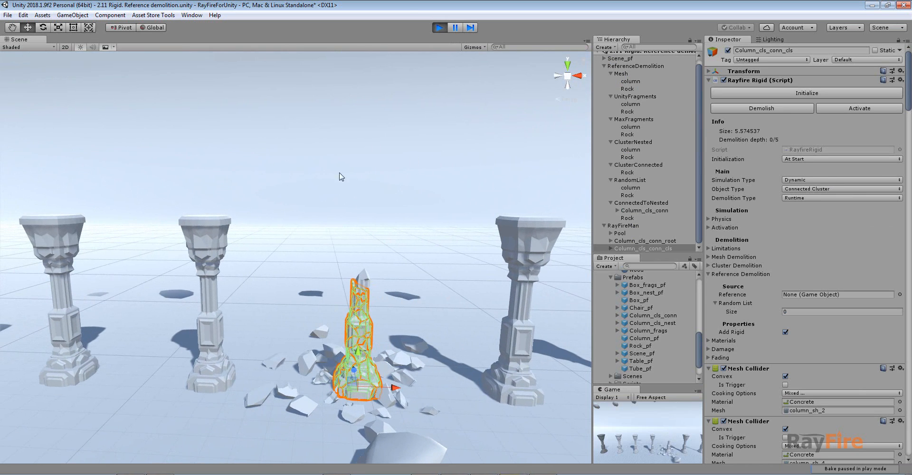
alt+drag(398, 268, 225, 341)
Move the fallen Rock through the standing connected cluster to break it apart further, and select the leftover base cluster
click(228, 400)
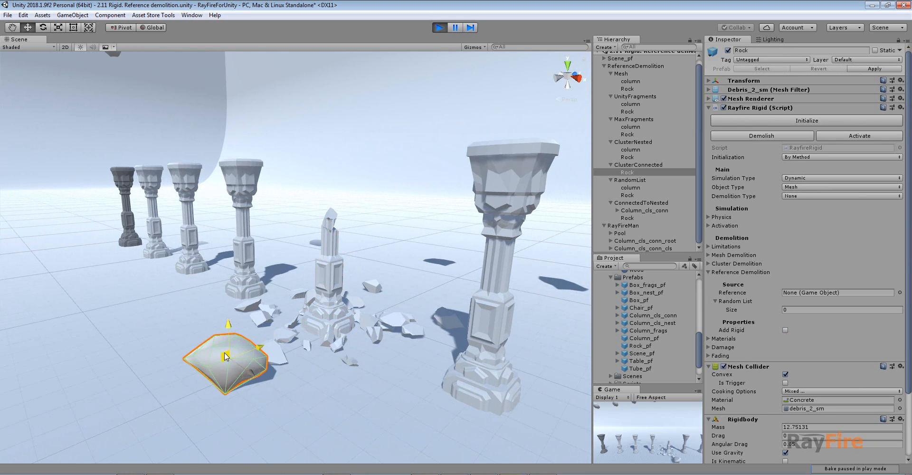
drag(228, 402, 339, 64)
alt+drag(271, 300, 434, 387)
click(333, 312)
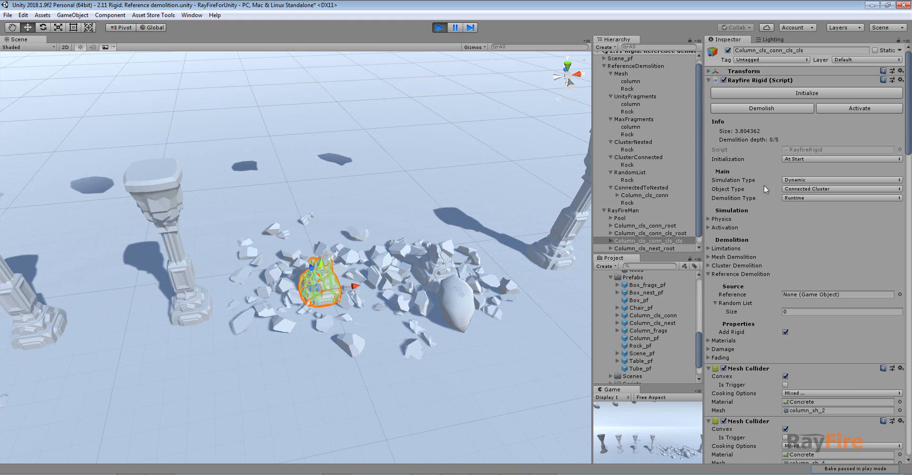
Stop play mode and select the RandomList column to show its Reference Demolition random list
key(ctrl+p)
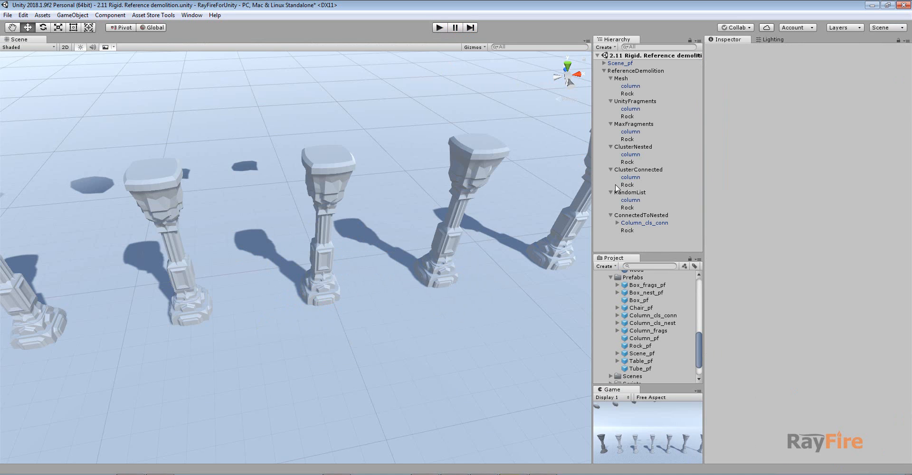
click(633, 201)
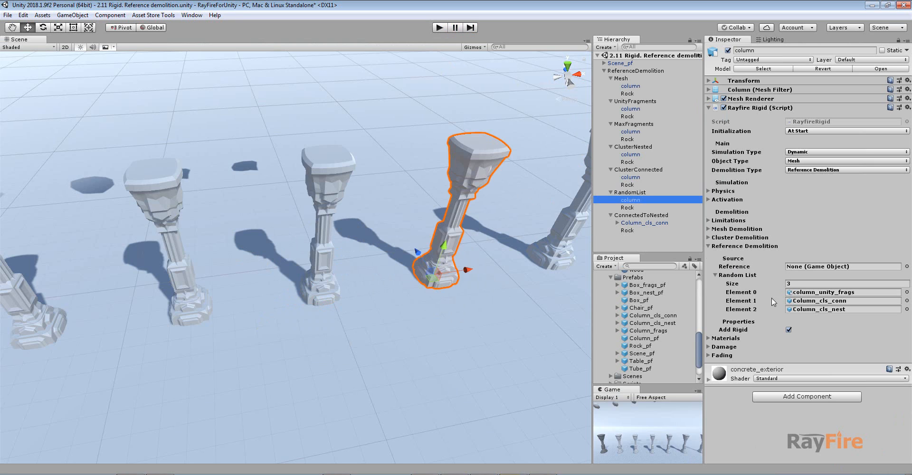
middle_drag(413, 165, 361, 169)
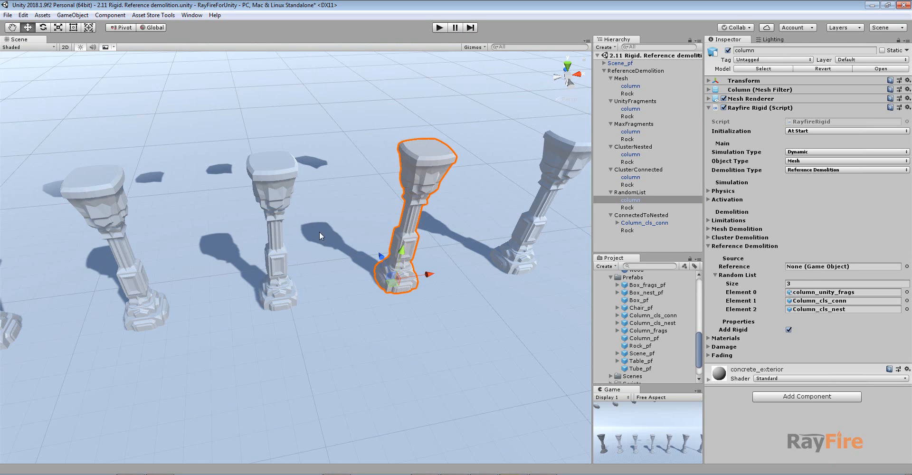
middle_drag(411, 157, 388, 163)
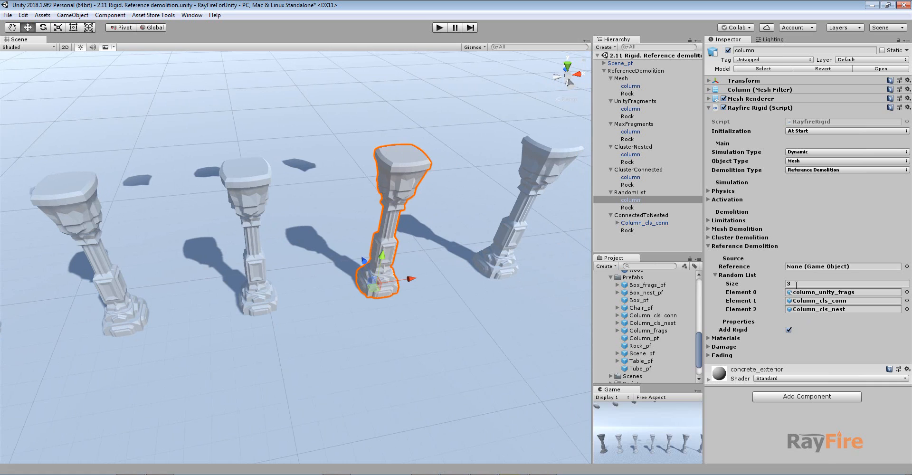
Locate the random list's column_unity_frags, Column_cls_conn and Column_cls_nest in the project, and check the UnityFragments column's reference for comparison
click(819, 293)
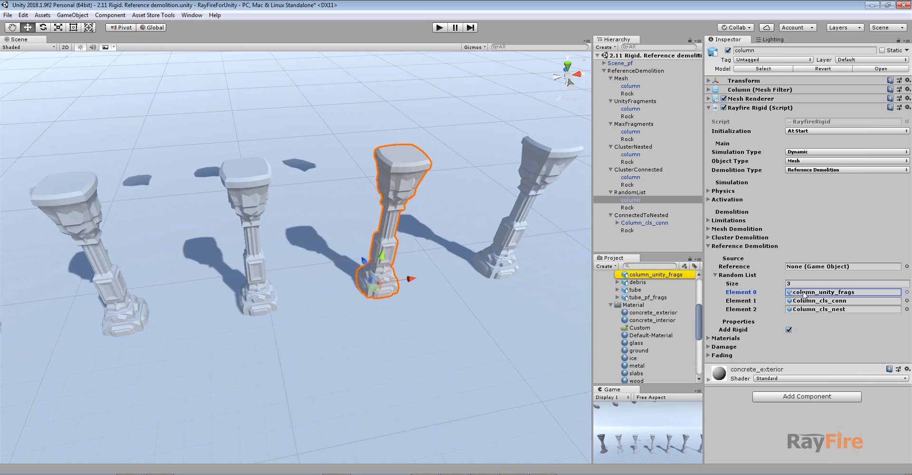
scroll(308, 283, down, 5)
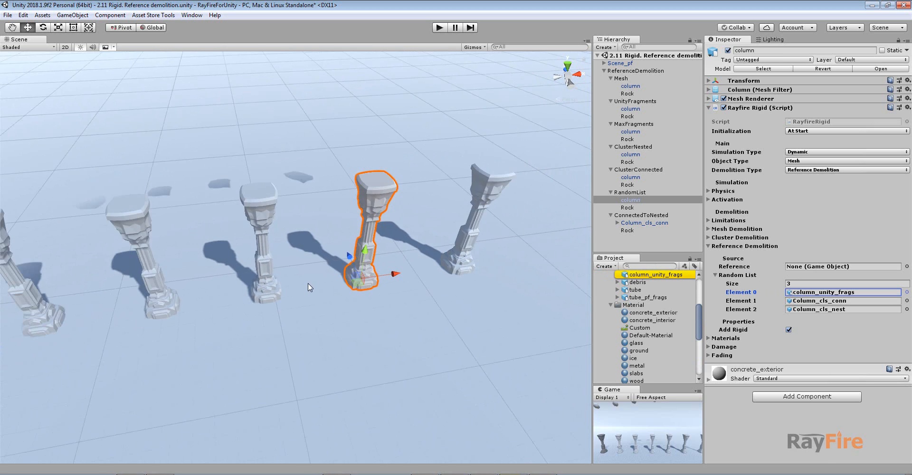
click(630, 109)
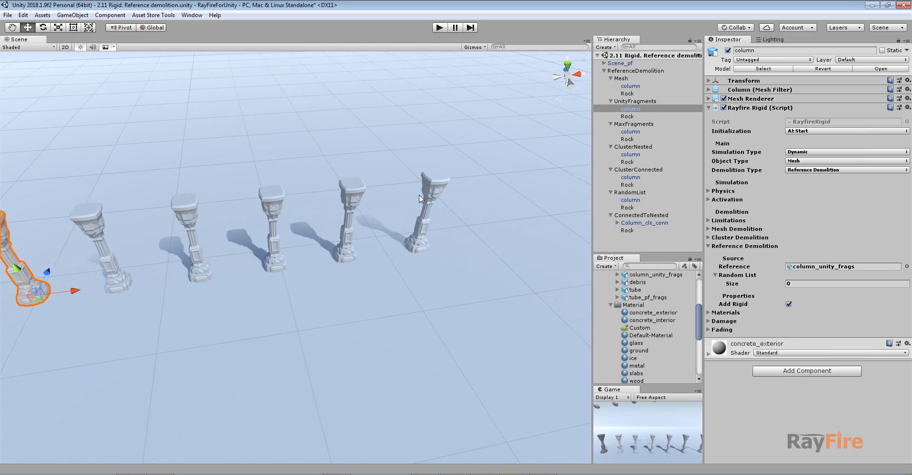
click(354, 192)
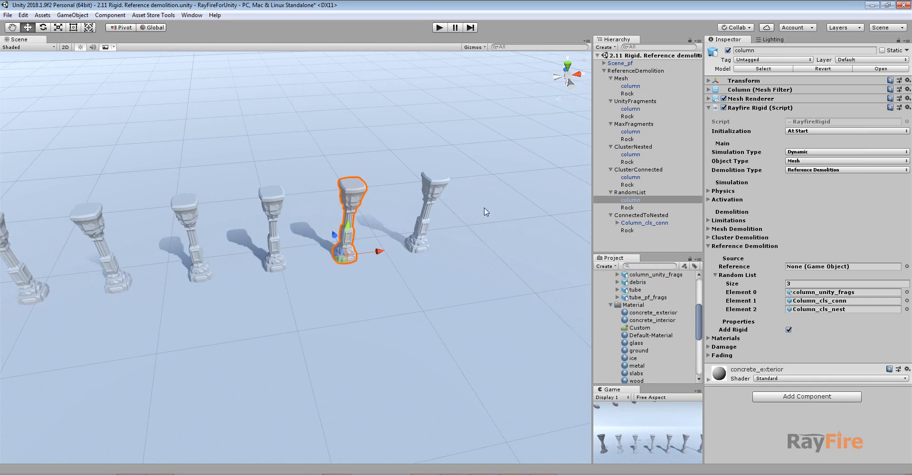
click(804, 301)
click(806, 310)
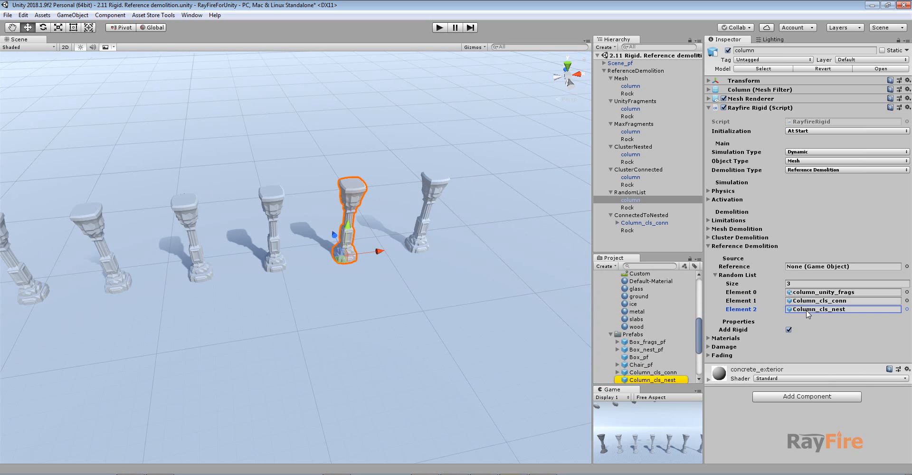
Start play mode and initialize the Rock above the RandomList column to drop it and demolish the column
middle_drag(415, 188, 378, 214)
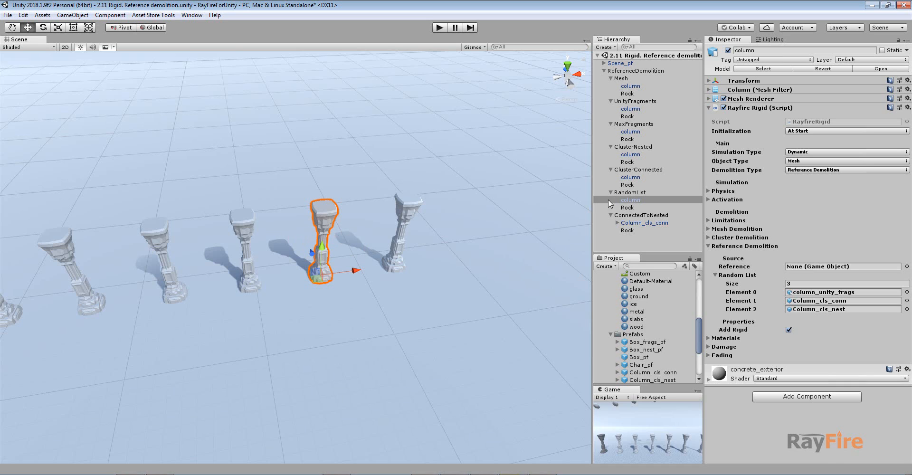
click(625, 200)
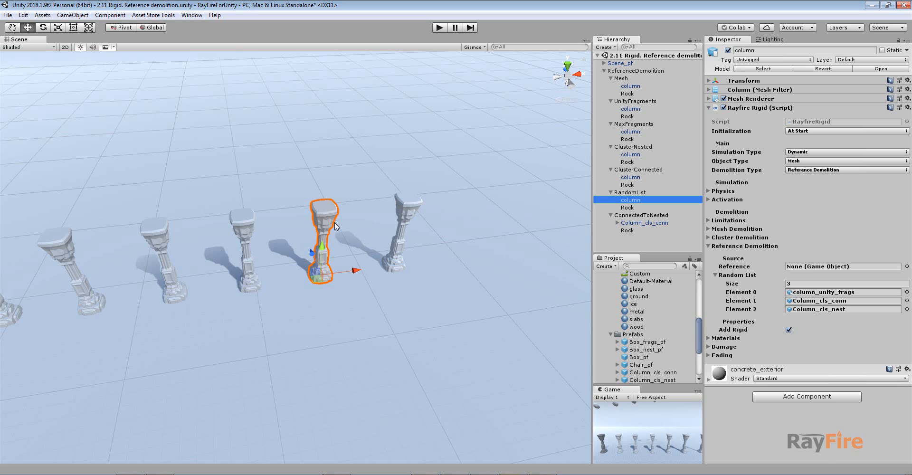
scroll(335, 223, up, 3)
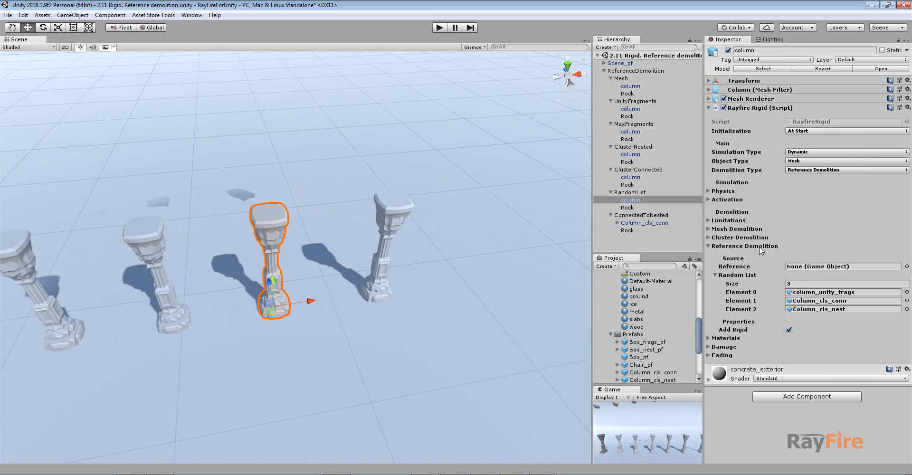
scroll(389, 123, down, 3)
middle_drag(380, 122, 393, 165)
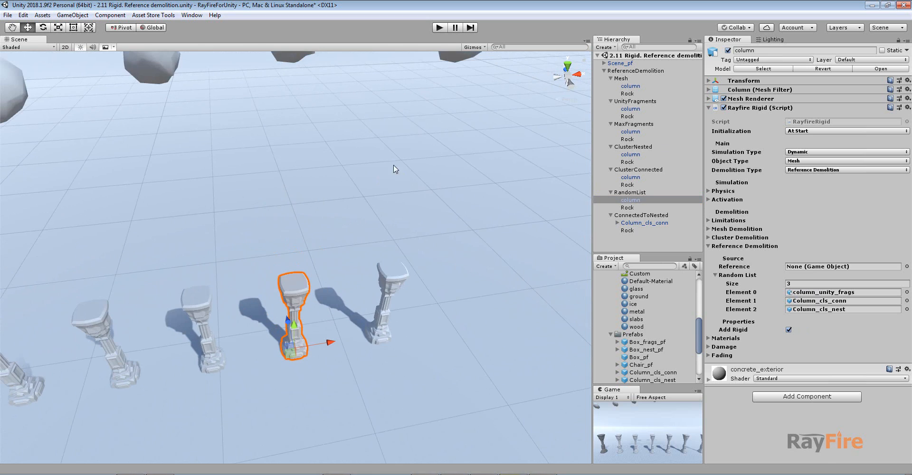
click(440, 28)
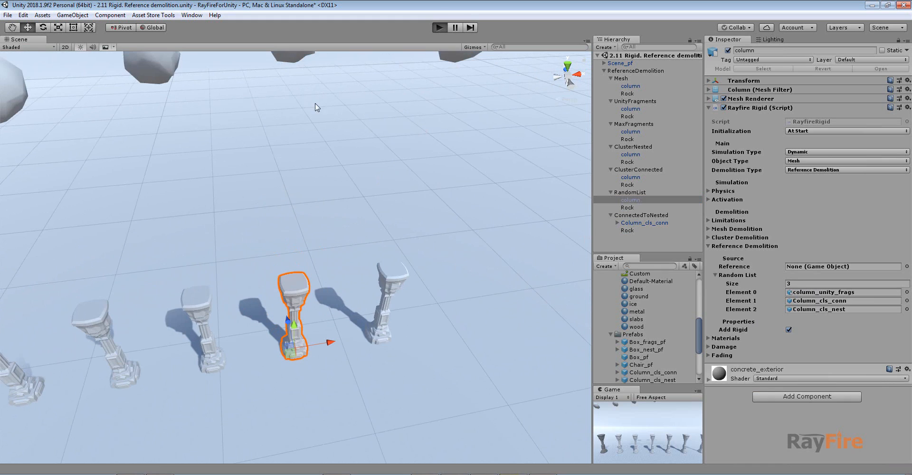
click(290, 54)
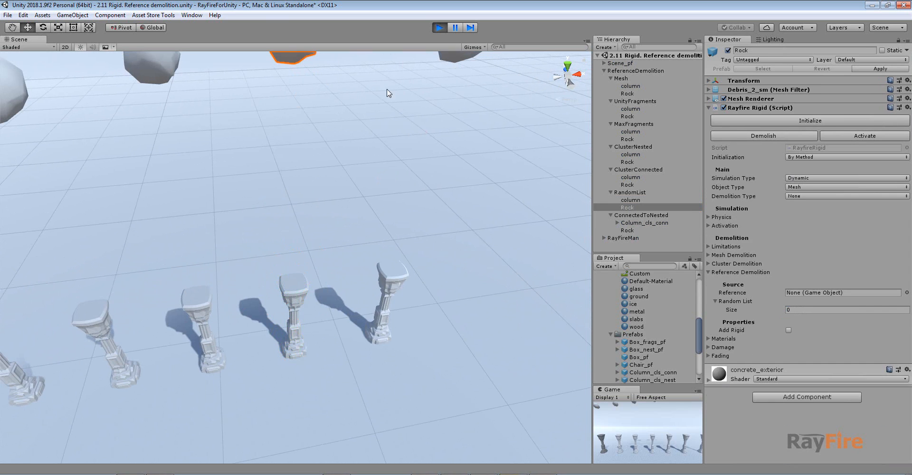
click(750, 120)
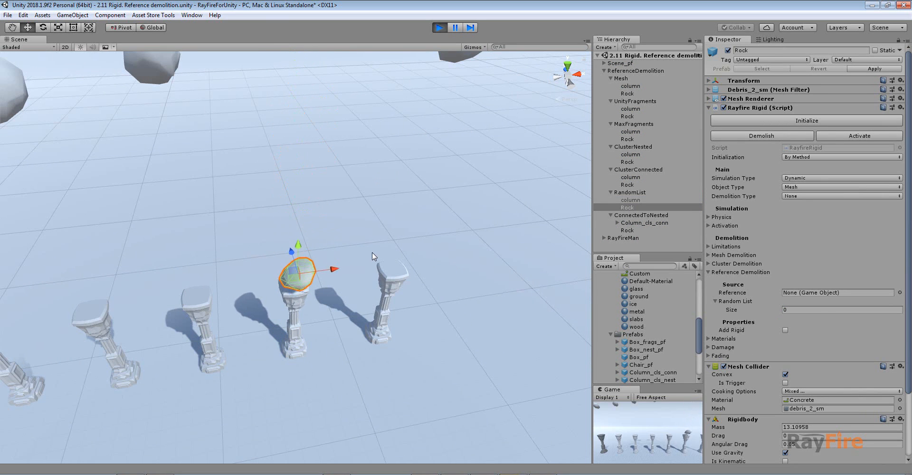
Select the RandomList column's remaining connected cluster for inspection, and restart play mode for another random demolition
scroll(346, 287, up, 3)
click(350, 246)
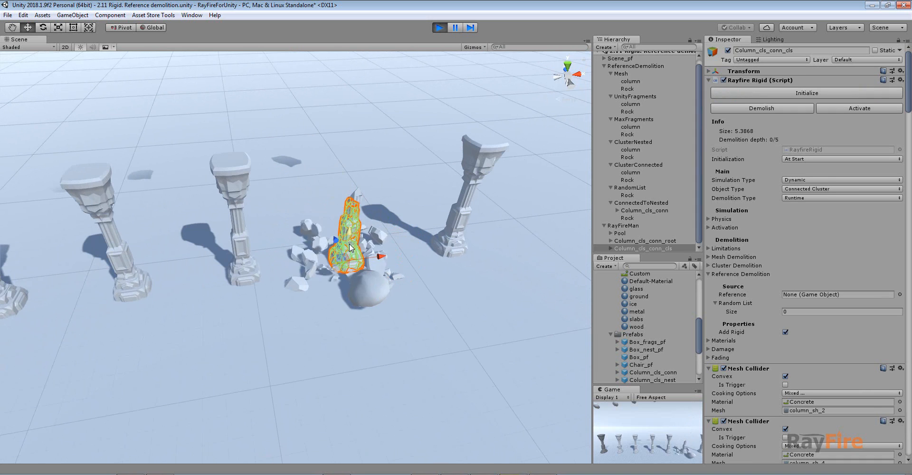
scroll(433, 145, down, 5)
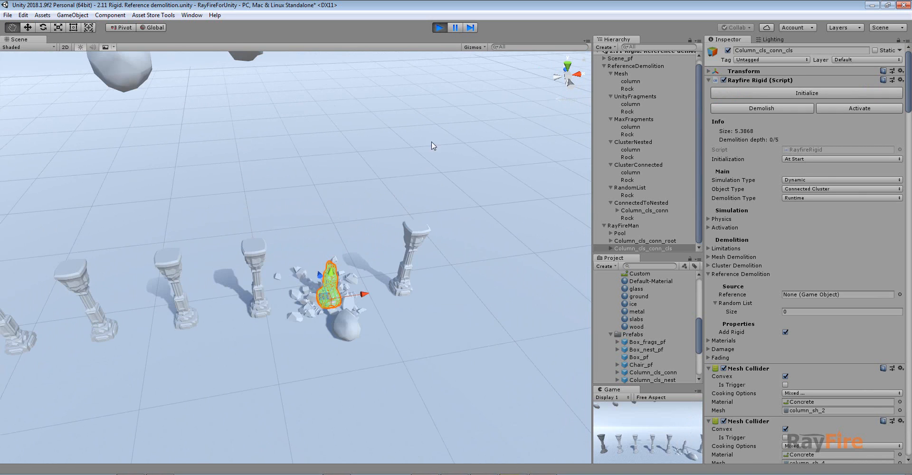
click(439, 28)
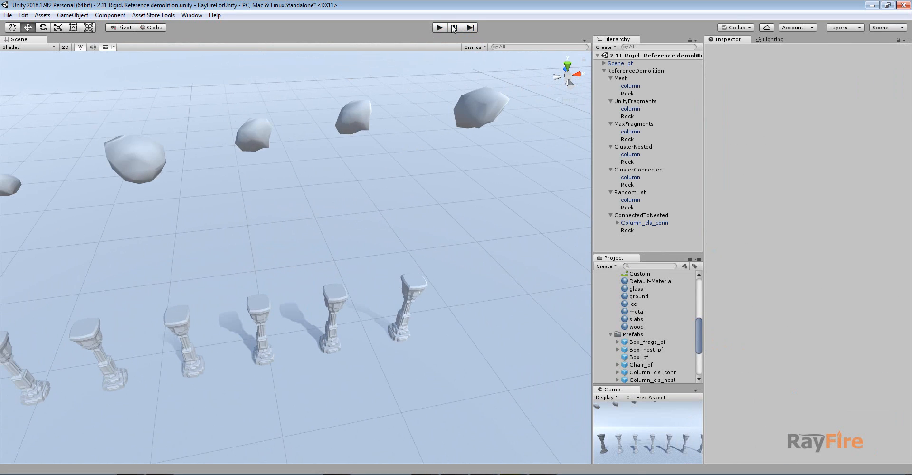
click(440, 27)
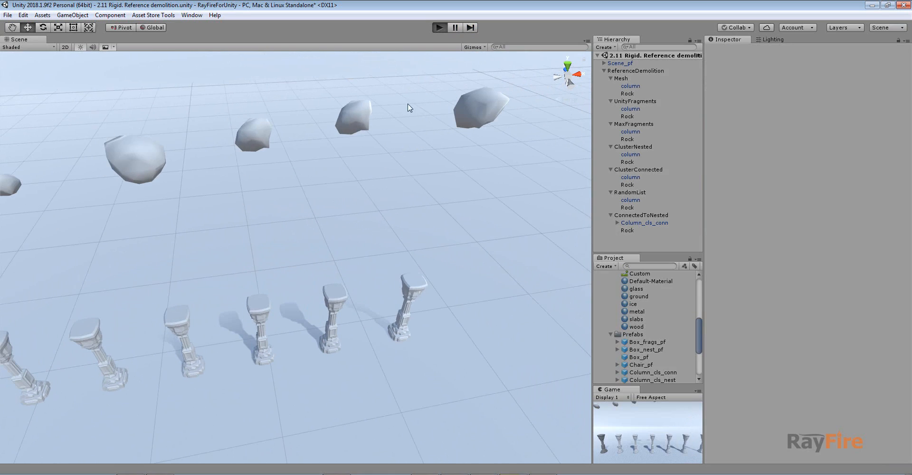
Initialize the Rock above the RandomList column to demolish it, select the remaining cluster for inspection, and stop play mode
click(362, 123)
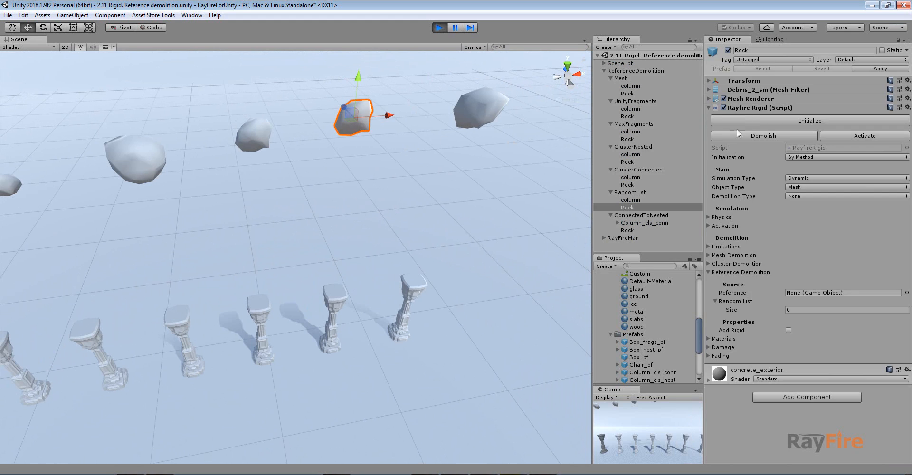
click(746, 119)
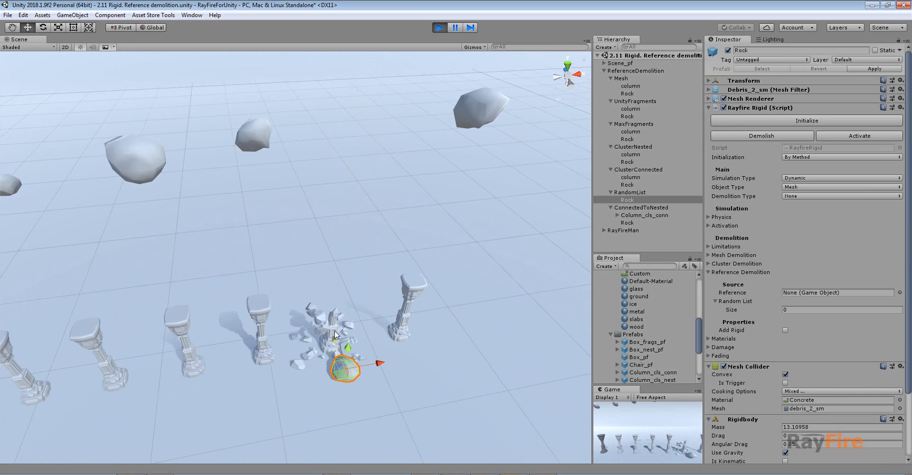
click(334, 327)
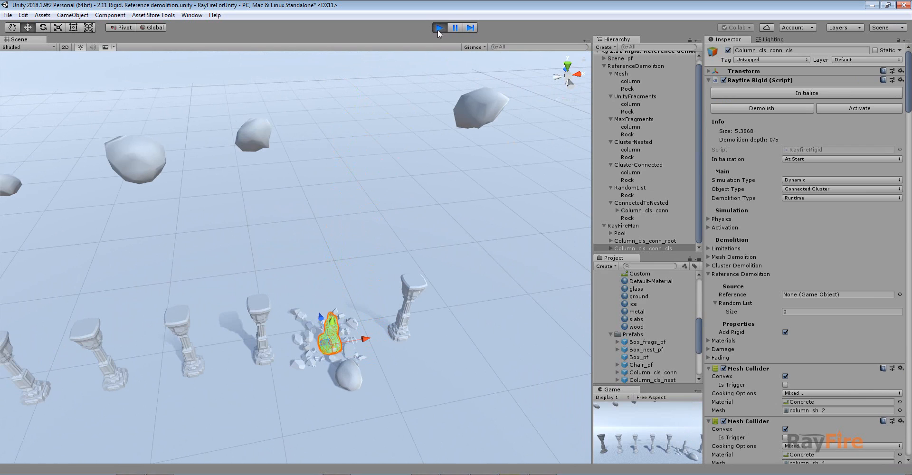
click(439, 28)
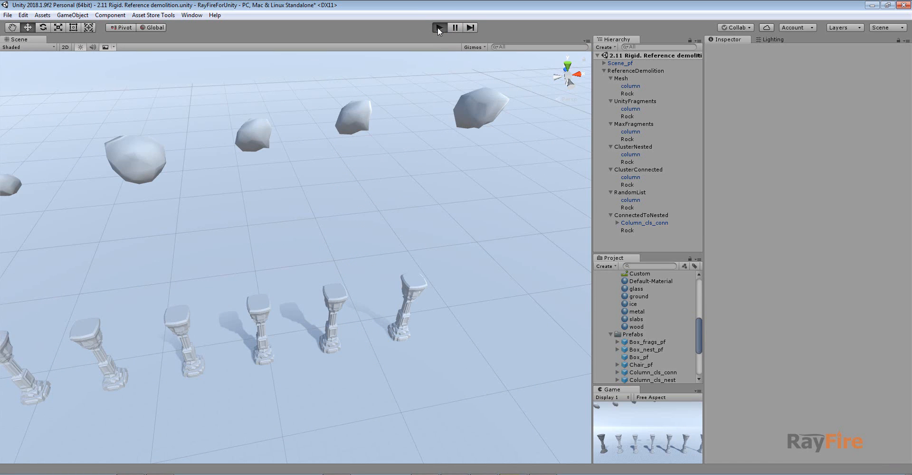
Start play mode again and initialize the Rock above the RandomList column for another random demolition
click(439, 28)
click(358, 116)
click(757, 121)
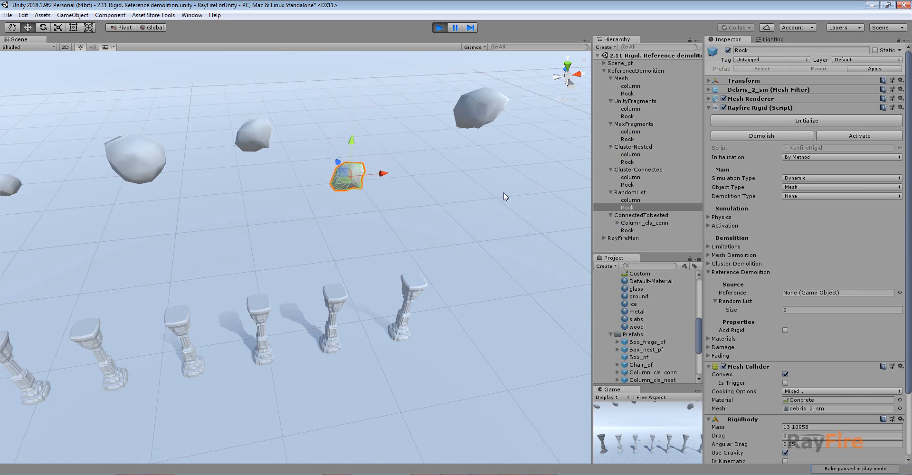
Select the upper piece of the demolished RandomList column, examine how the column breaks apart, and stop play mode
click(336, 285)
scroll(363, 217, down, 4)
alt+drag(363, 216, 357, 322)
key(e)
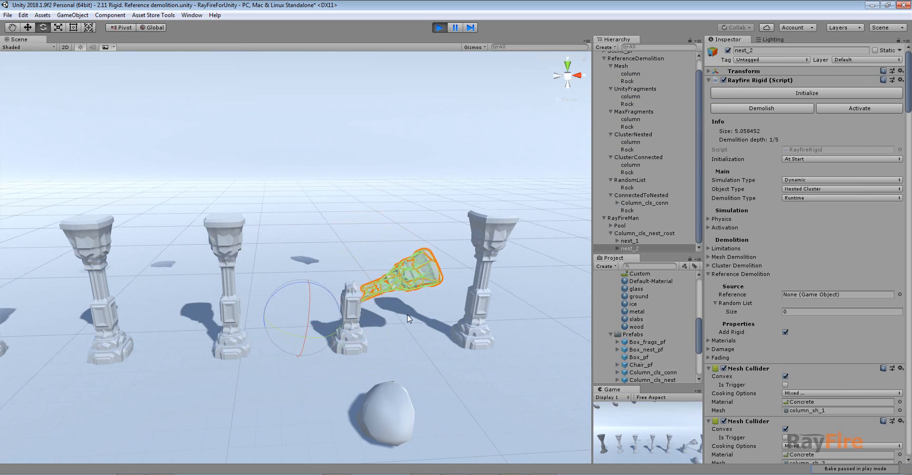
scroll(431, 223, down, 3)
middle_drag(429, 186, 385, 252)
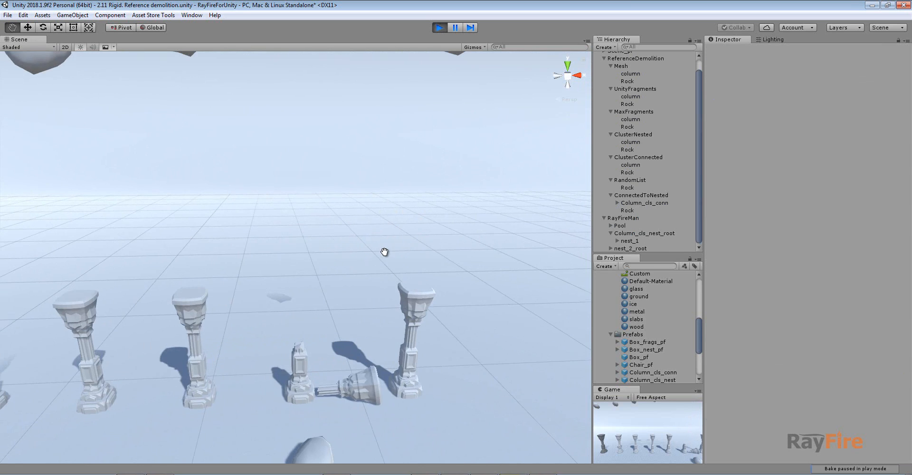
scroll(327, 324, down, 4)
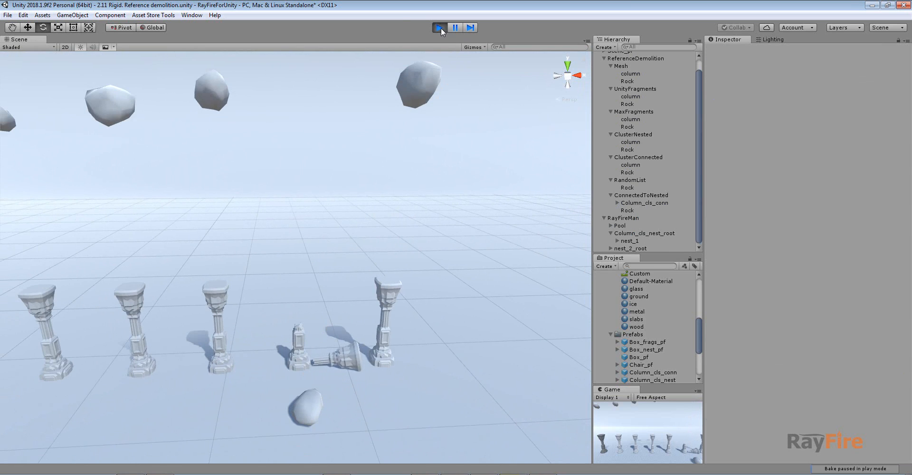
click(440, 27)
Compare the reference settings of ConnectedToNested's Column_cls_conn with the RandomList column, and locate its Column_cls_nest reference in the project
click(388, 289)
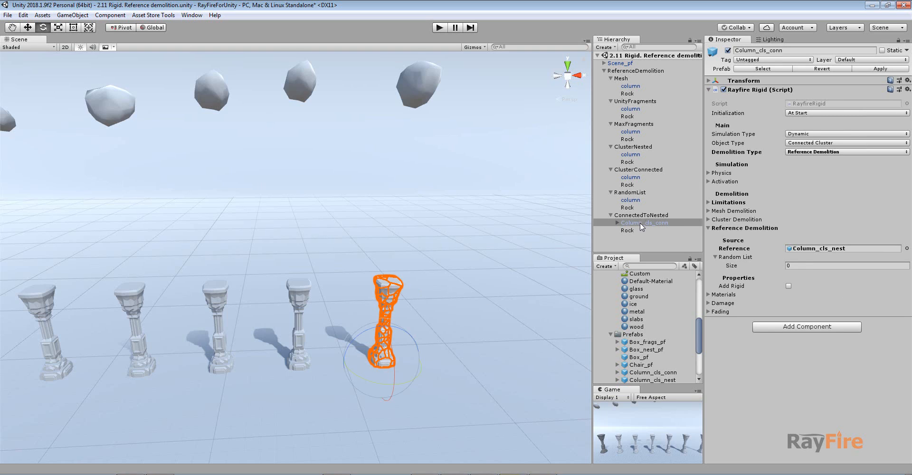
click(635, 200)
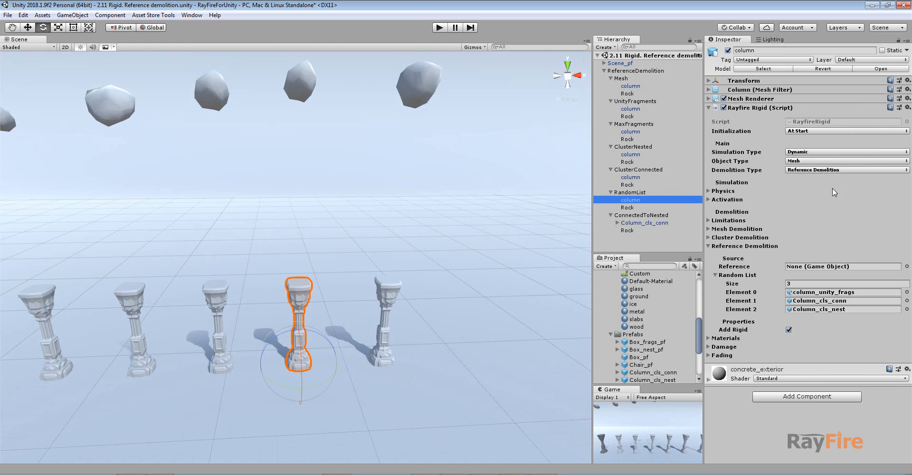
click(650, 223)
key(f)
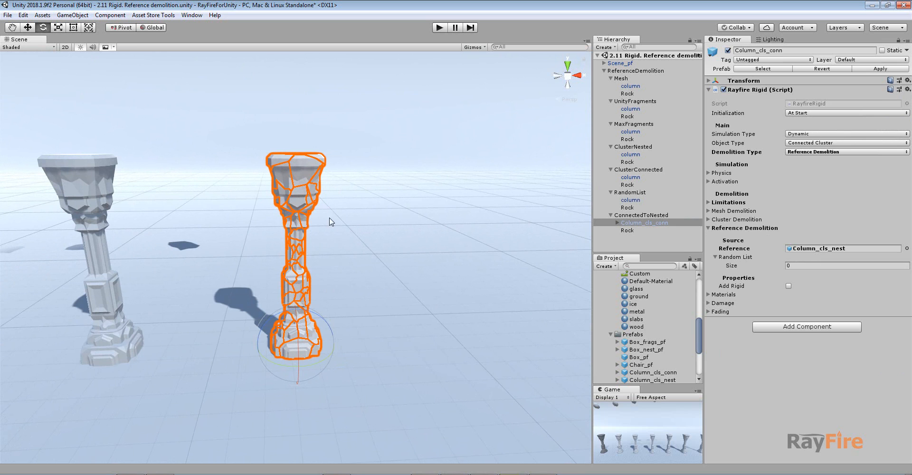
right_drag(305, 218, 327, 285)
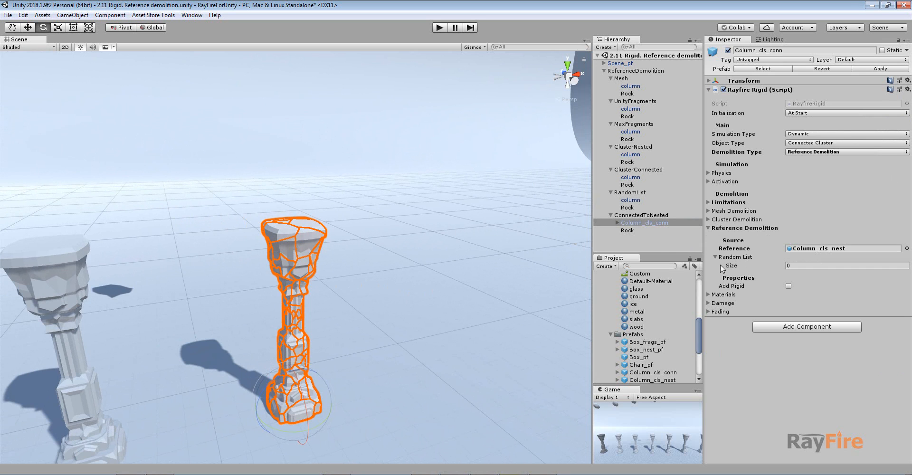
click(829, 249)
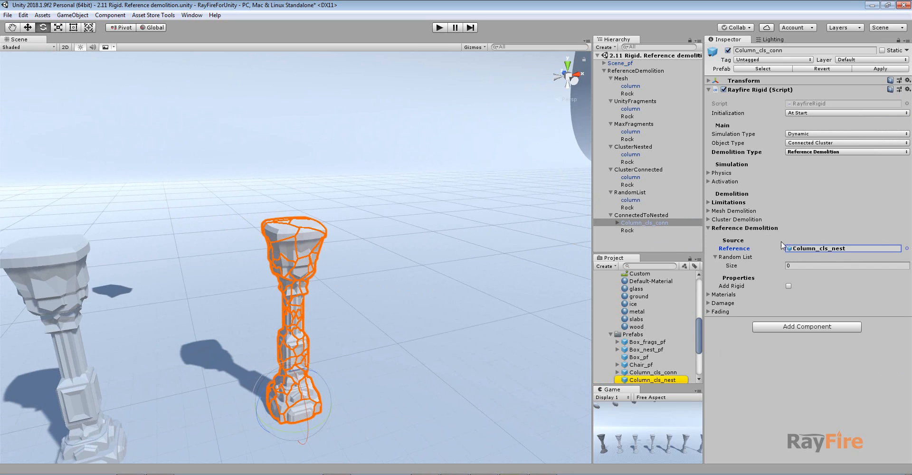
Examine the ConnectedToNested Rock and the Column_cls_conn cluster beneath it from several angles
scroll(382, 230, down, 4)
middle_drag(422, 140, 421, 200)
click(304, 105)
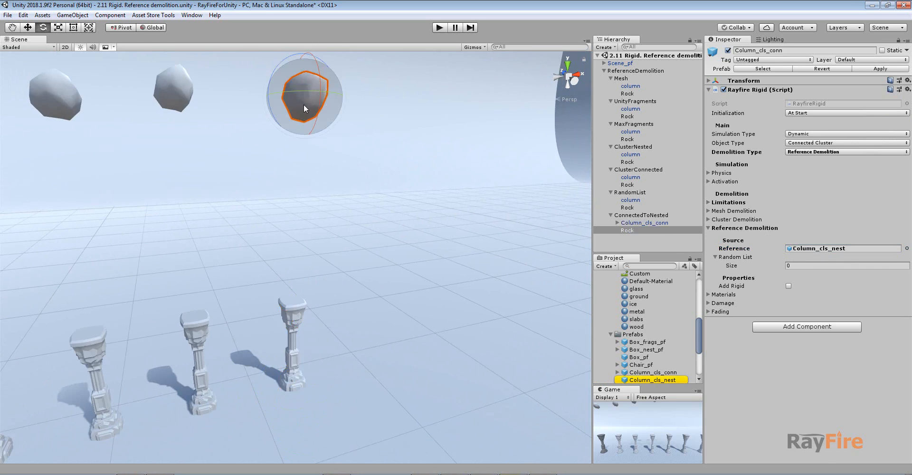
click(292, 310)
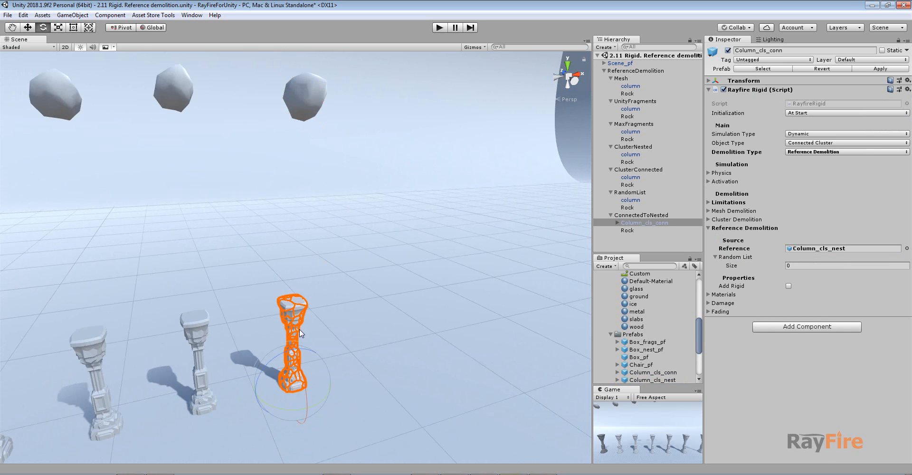
scroll(295, 330, up, 2)
middle_drag(252, 371, 281, 300)
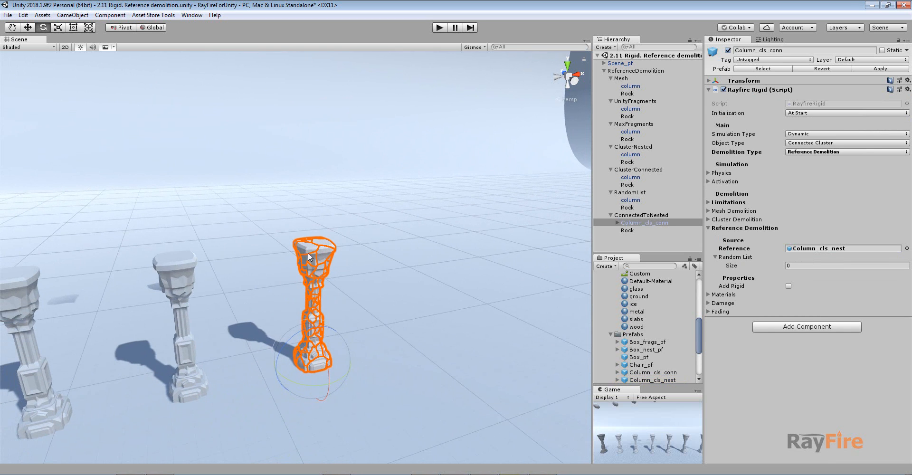
alt+drag(383, 297, 308, 258)
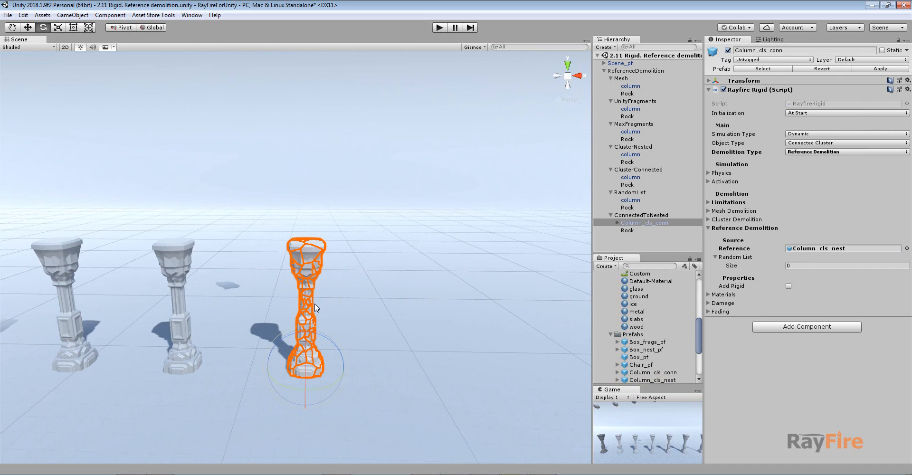
alt+drag(320, 306, 393, 281)
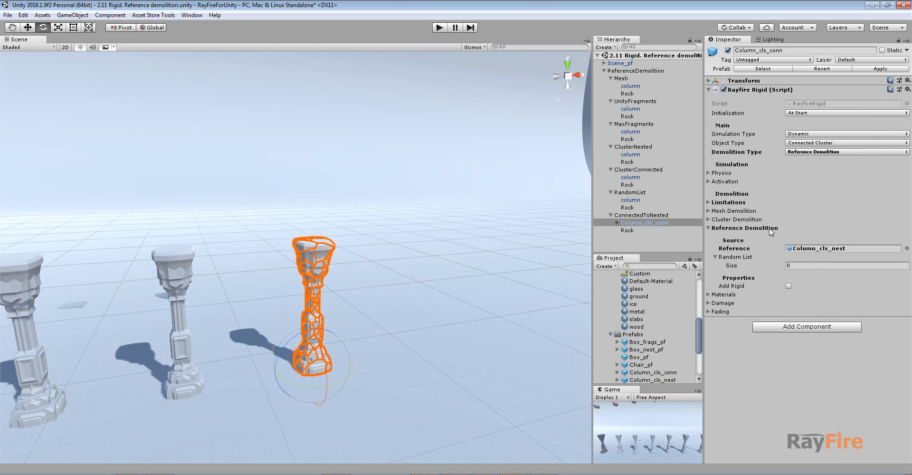
alt+drag(392, 212, 335, 155)
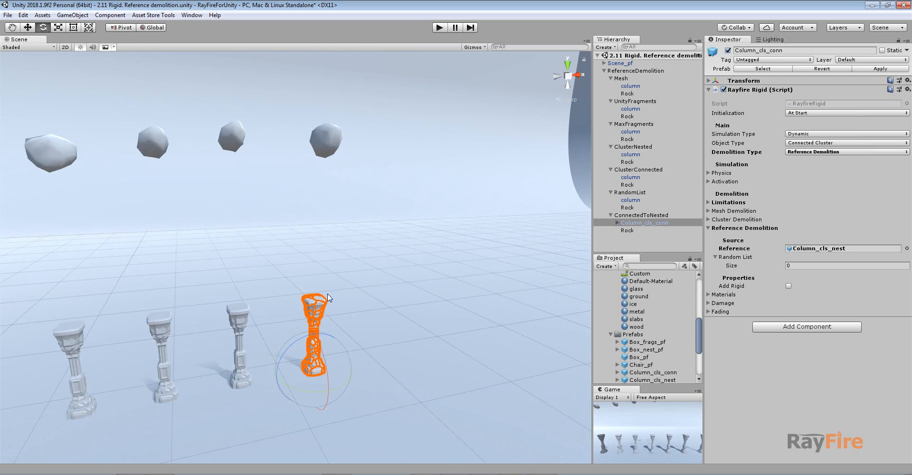
Start play mode, initialize the Rock above the ConnectedToNested column to demolish it, and stop play mode
click(438, 27)
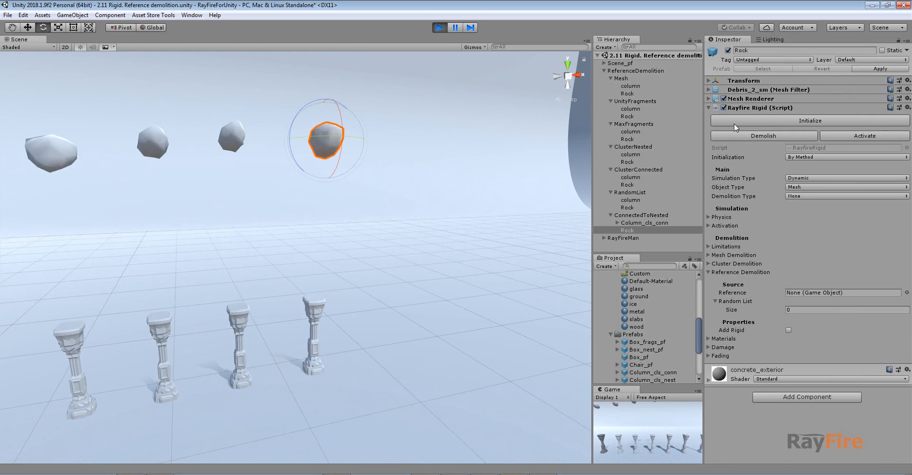
click(734, 122)
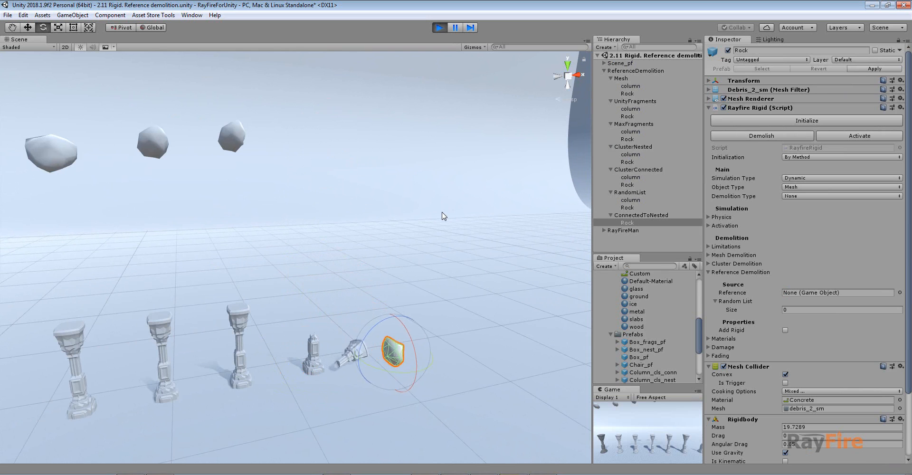
click(441, 27)
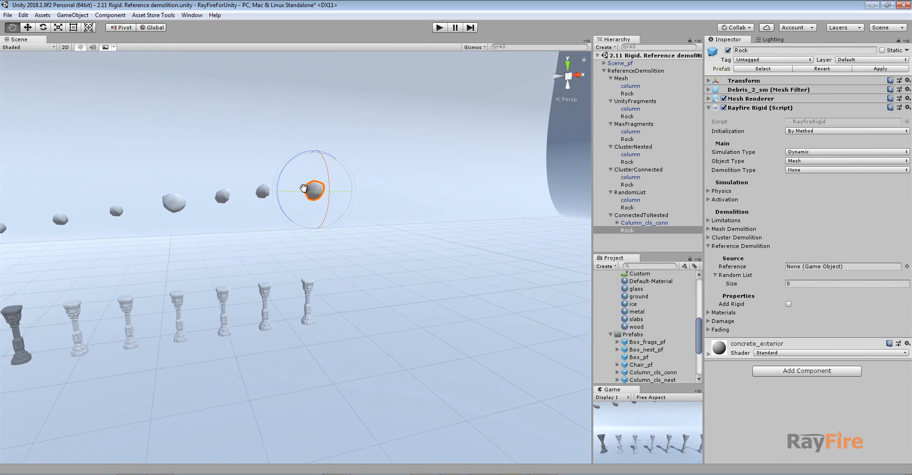
Select the MaxFragments column and check its Reference Demolition settings among the row of columns
middle_drag(303, 189, 405, 198)
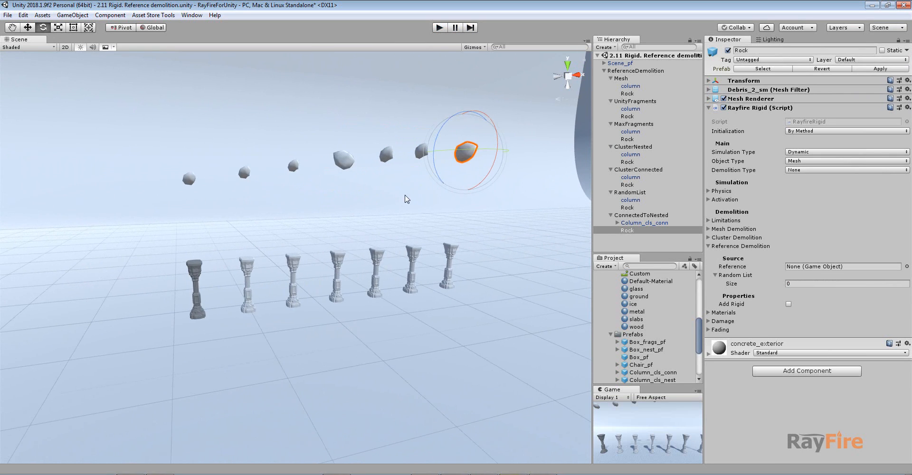
click(295, 257)
key(f)
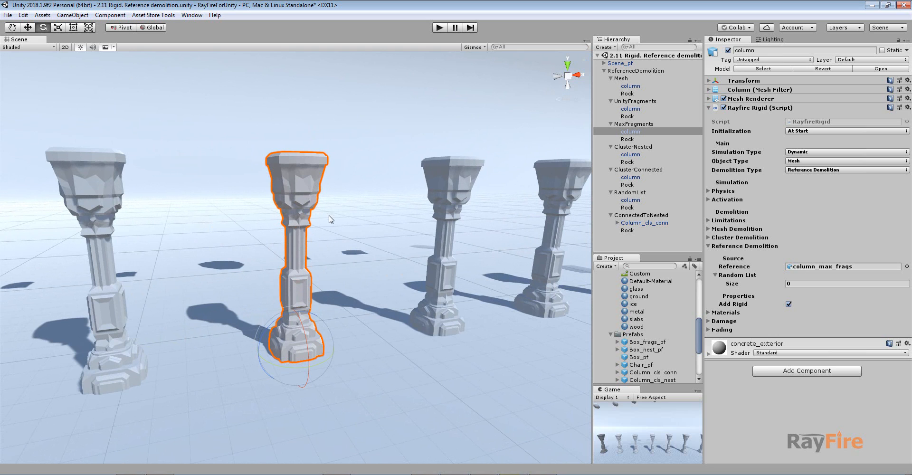
scroll(385, 288, down, 4)
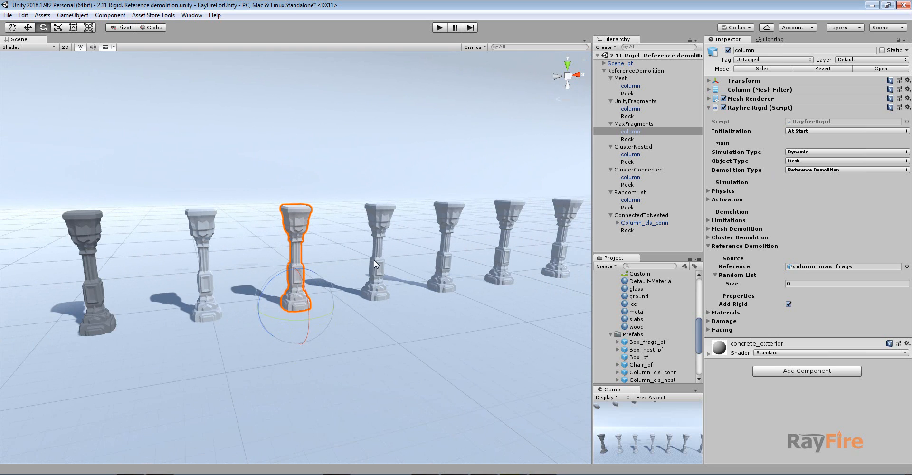
Select the Mesh group's column and frame it for a close view in the scene
click(630, 86)
key(f)
alt+drag(255, 259, 418, 328)
key(w)
alt+drag(318, 309, 404, 265)
alt+drag(288, 135, 428, 157)
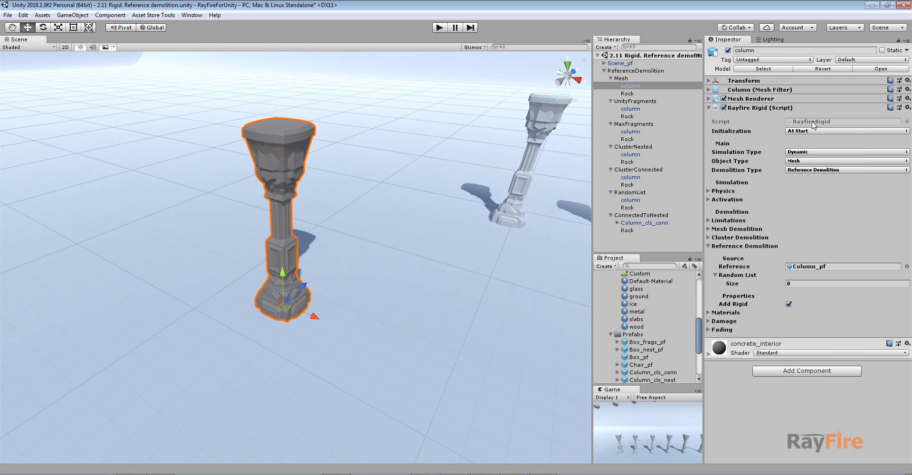
Collapse the Mesh column's Rayfire Rigid settings and add a Rayfire Shatter component to the column
click(709, 108)
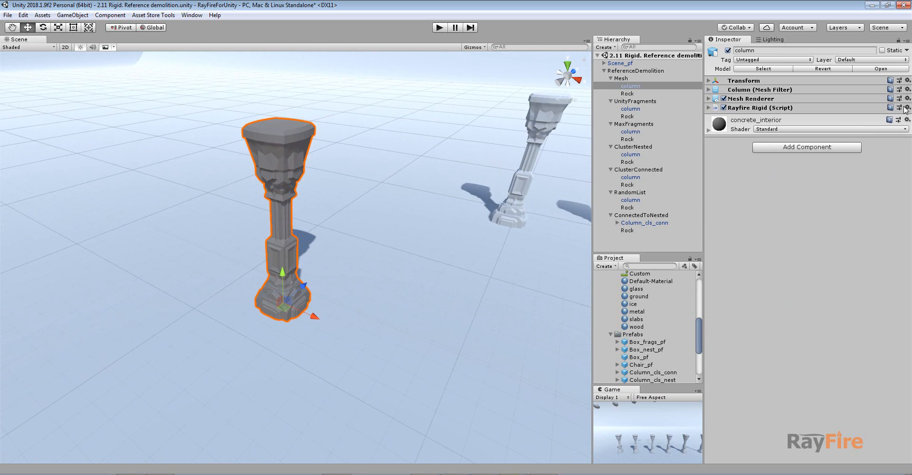
click(899, 107)
click(94, 8)
click(790, 147)
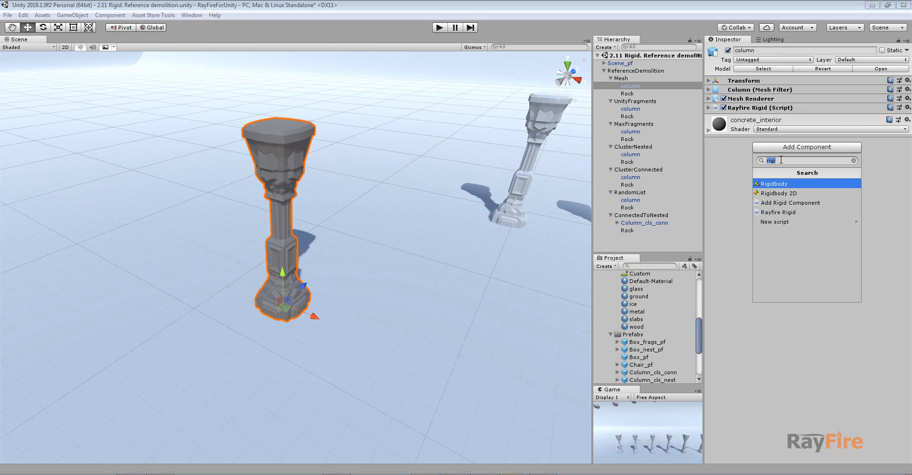
text(rayfi)
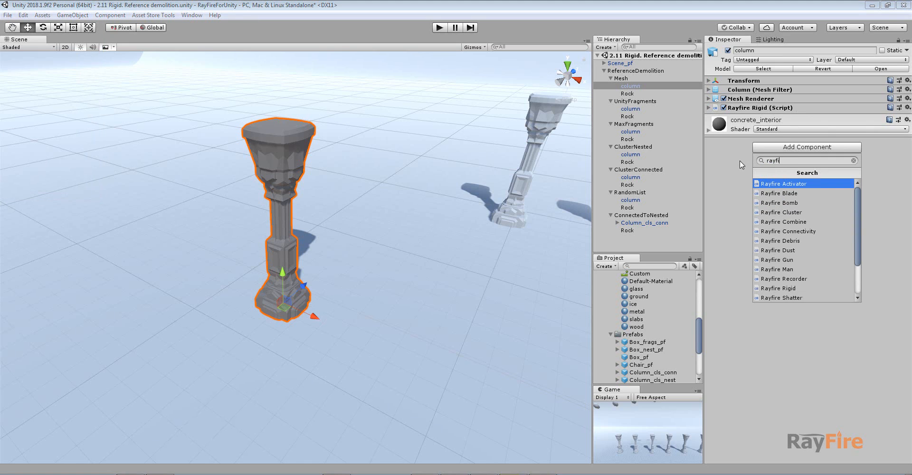
text(re)
key(Down)
key(Down)
key(Down)
key(Down)
key(Down)
key(Down)
key(Down)
key(Down)
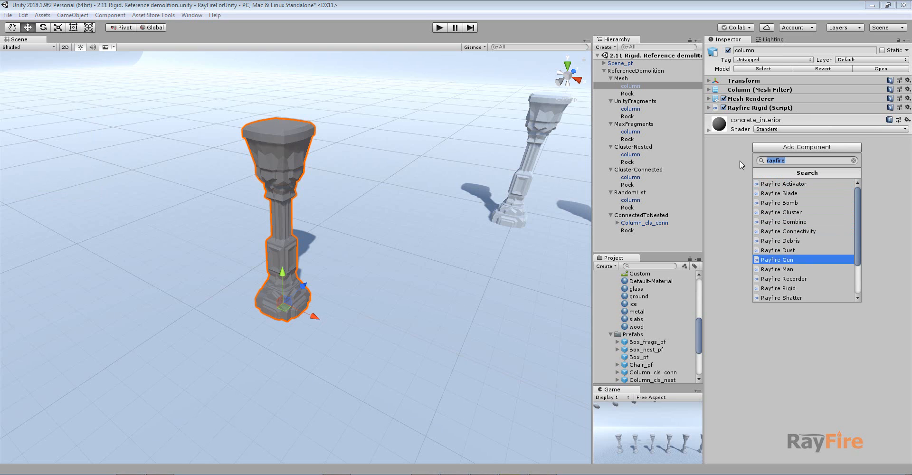
key(Down)
key(Down)
key(Down)
key(Down)
key(Return)
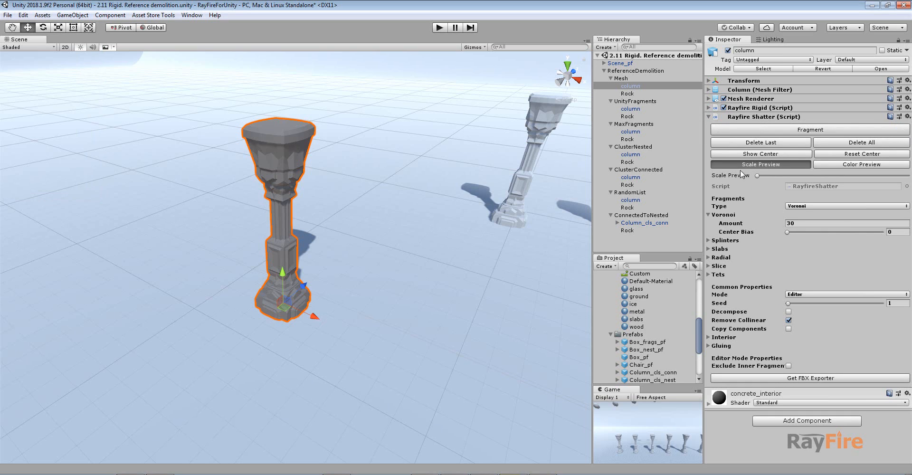
Fragment the Mesh column with Voronoi and an amount of 30, preview the separated fragments, and reset the preview scale
click(777, 129)
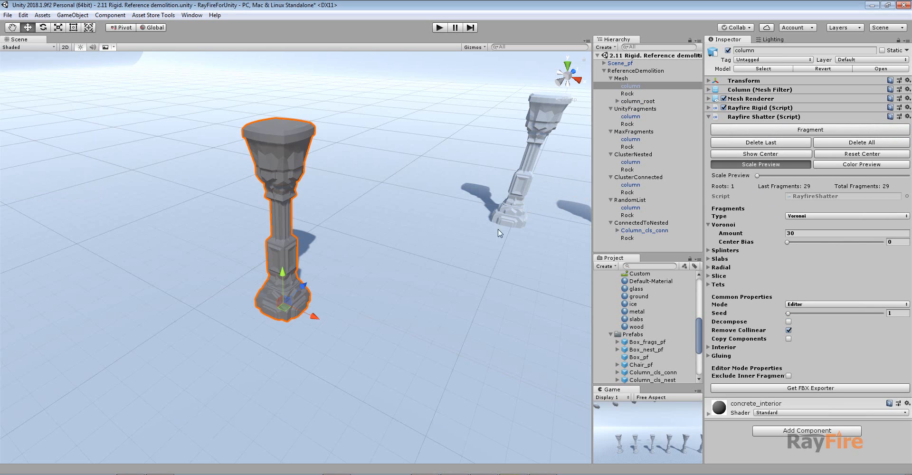
drag(758, 175, 853, 176)
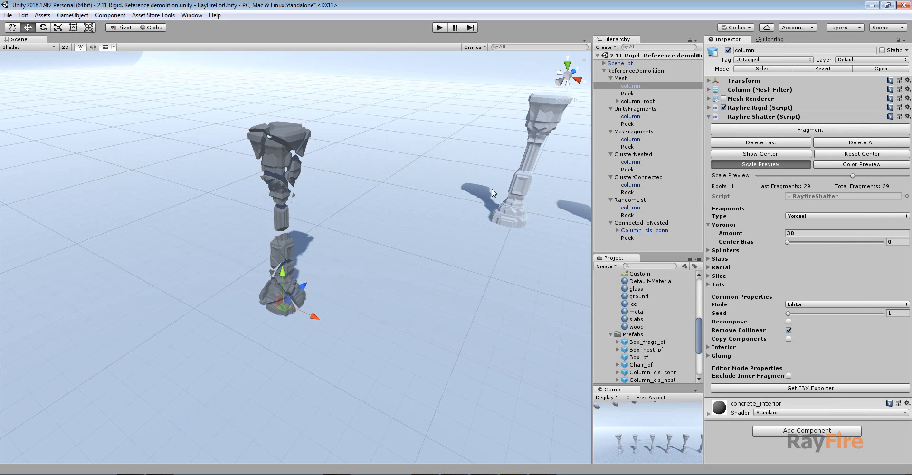
alt+drag(494, 193, 751, 179)
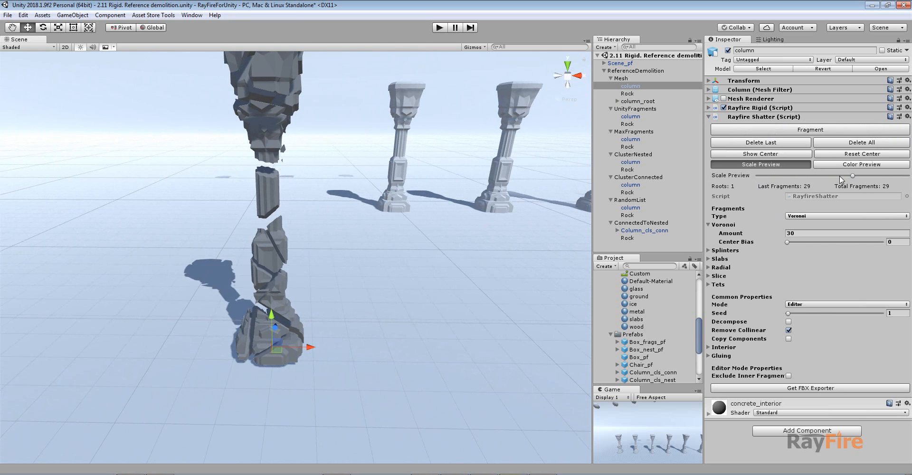
drag(842, 177, 670, 222)
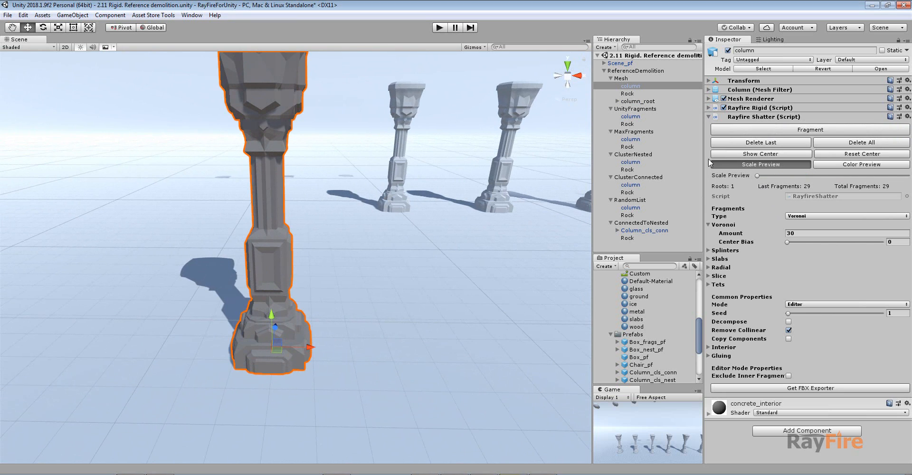
Move the original Mesh column sideways so it stands beside its generated fragments
key(f)
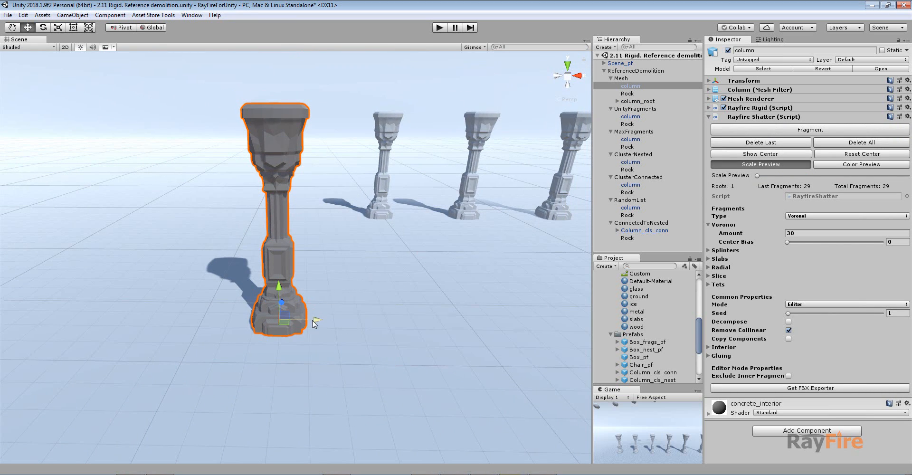
key(ctrl+d)
drag(312, 320, 222, 318)
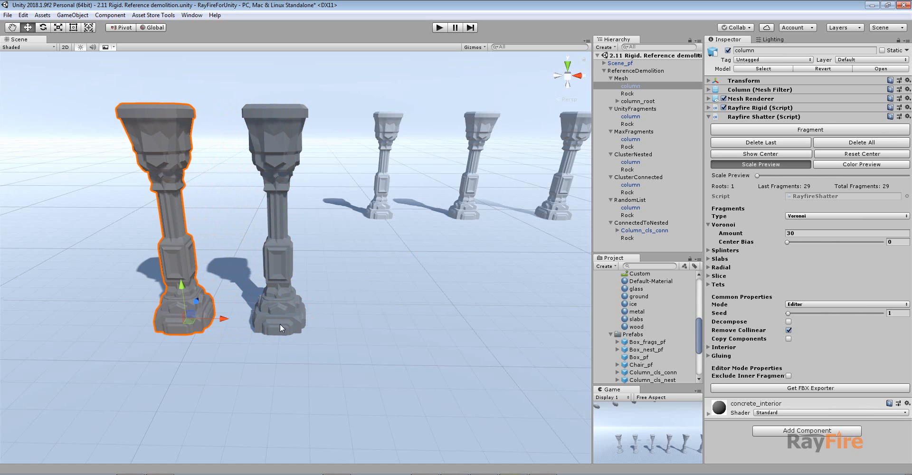
Examine the individual fragments inside column_root by going through them in the Mesh group
click(280, 325)
click(617, 101)
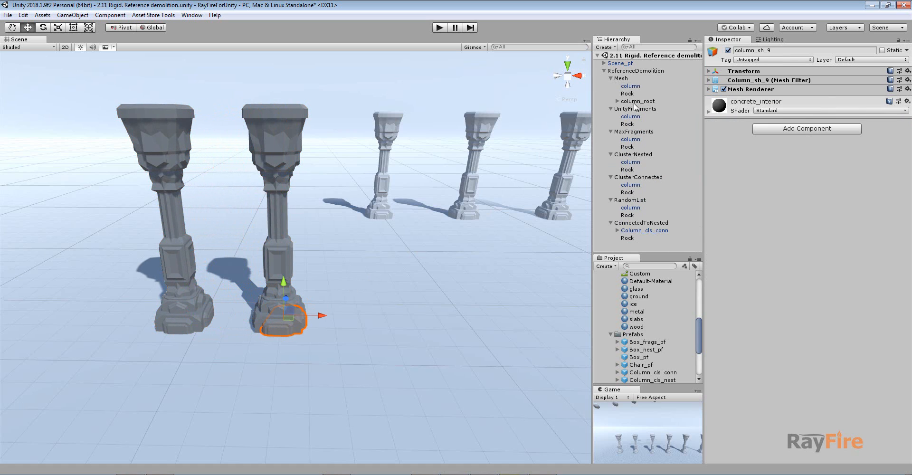
click(633, 102)
click(617, 101)
key(Down)
key(Down)
key(Down)
key(Down)
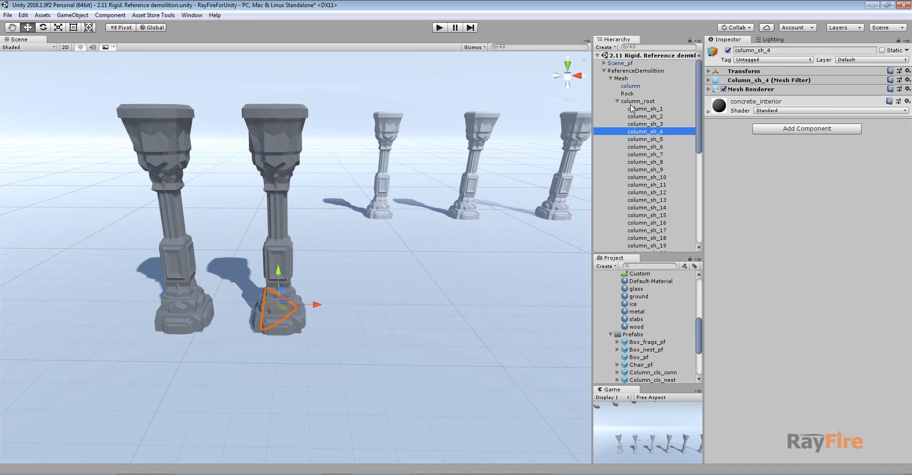
click(617, 102)
click(618, 102)
click(616, 102)
Collapse the project folders and create a prefab of column_root in the main Assets folder
click(632, 103)
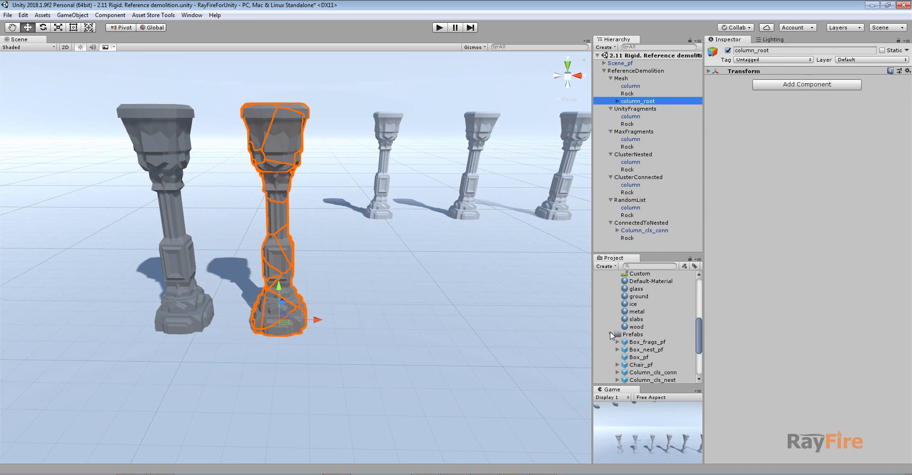
click(611, 335)
scroll(612, 338, up, 5)
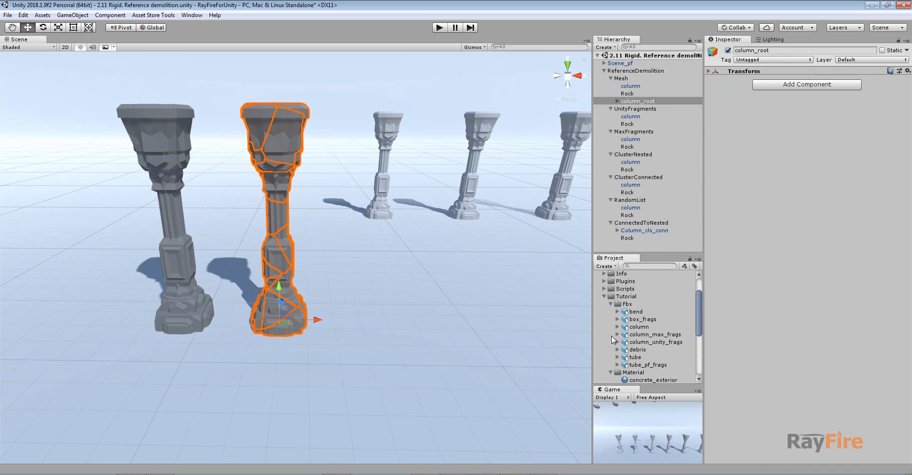
click(604, 296)
click(597, 299)
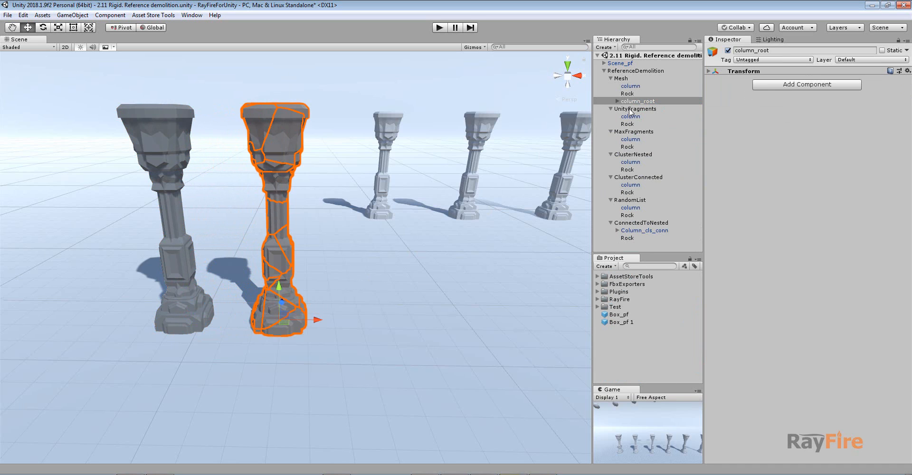
drag(637, 102, 632, 312)
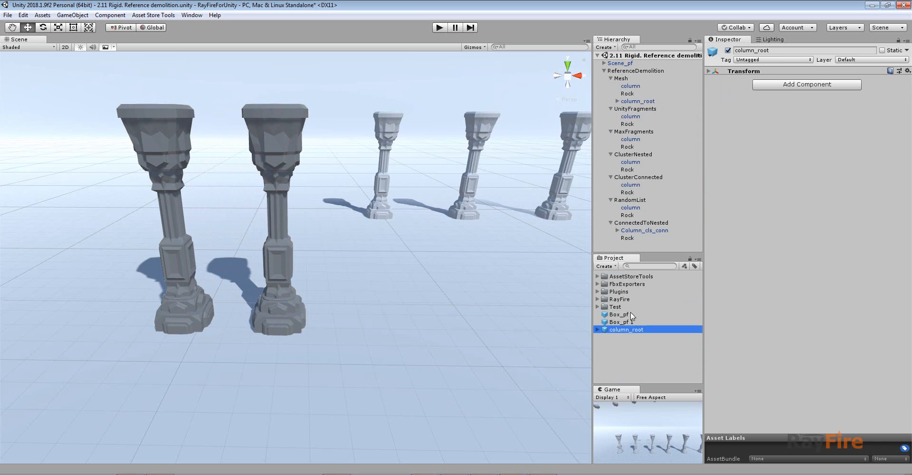
Expand the column_root prefab and check the mesh reference in column_sh_1's Mesh Filter
click(597, 330)
click(625, 338)
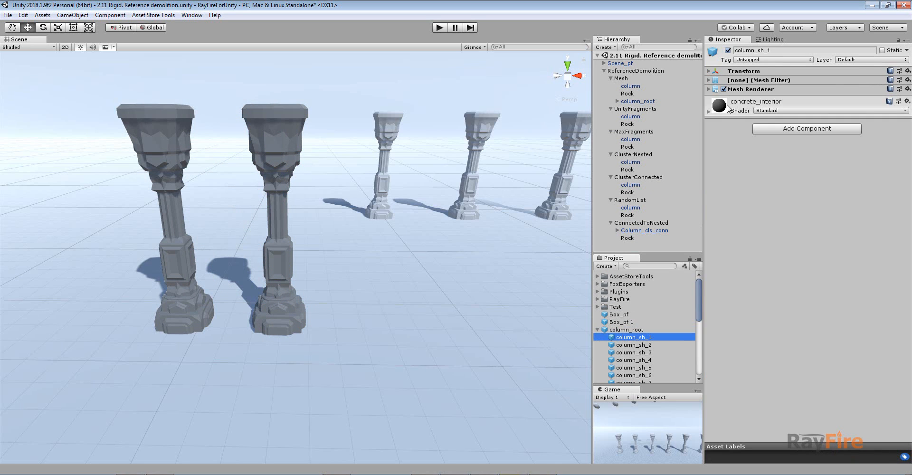
click(709, 80)
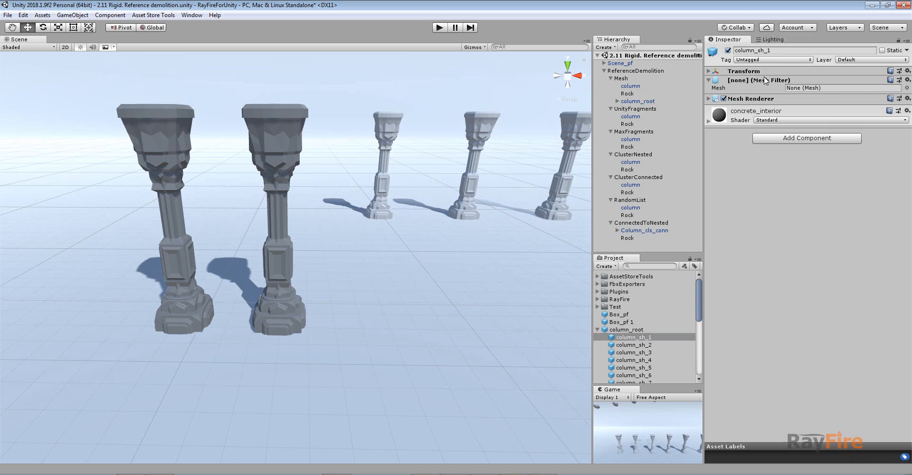
click(817, 88)
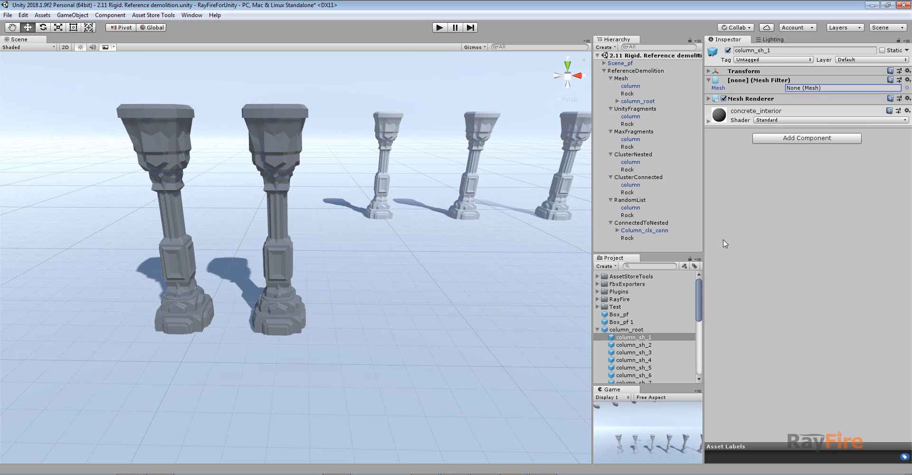
Compare the mesh reference of the scene fragment column_sh_19 with that of the prefab's column_sh_1
click(292, 135)
click(292, 136)
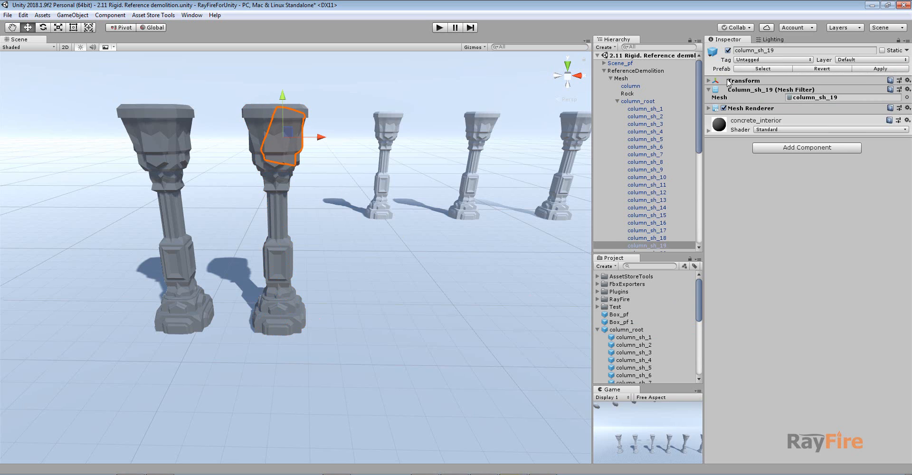
double_click(812, 97)
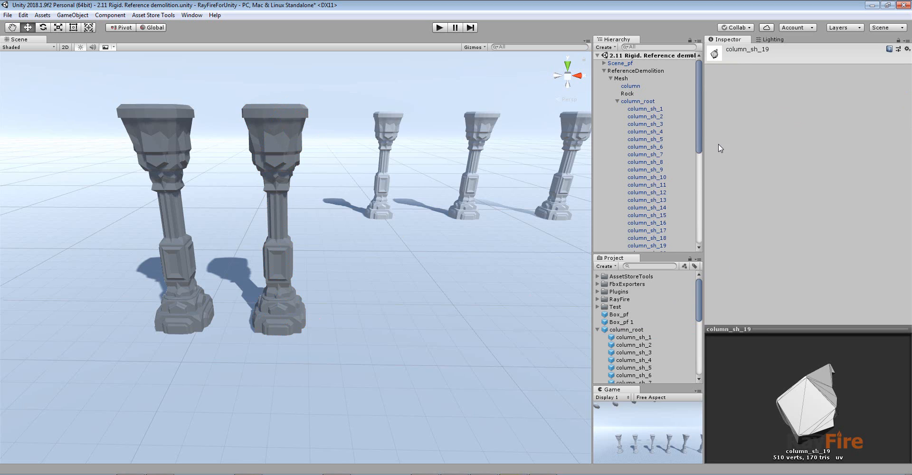
click(632, 338)
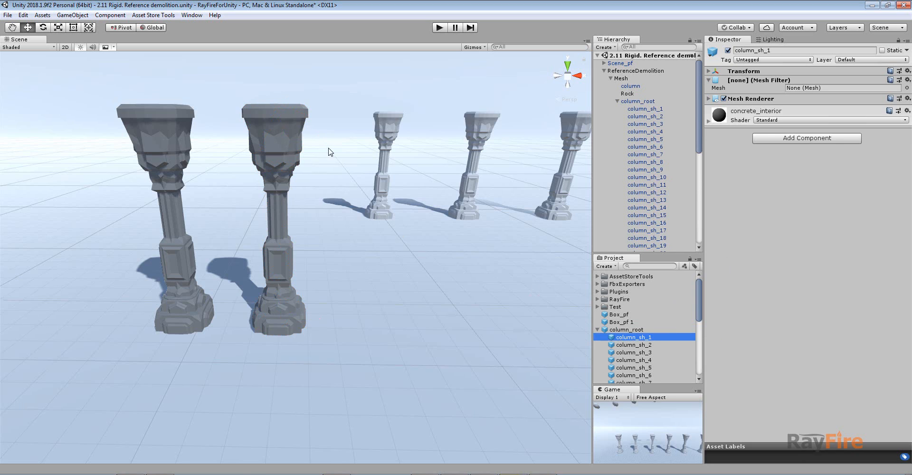
click(288, 155)
click(286, 147)
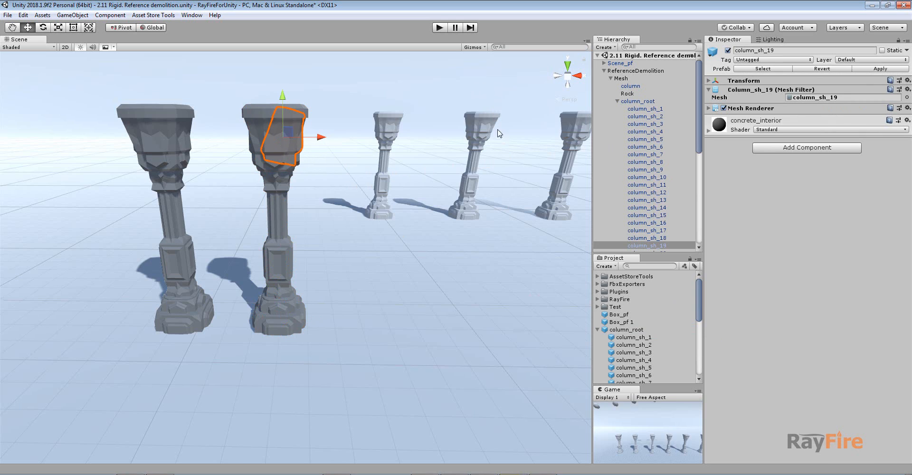
Export the scene's column_root to an FBX file named column_root in Assets, in Binary format with Model(s) Only
click(618, 101)
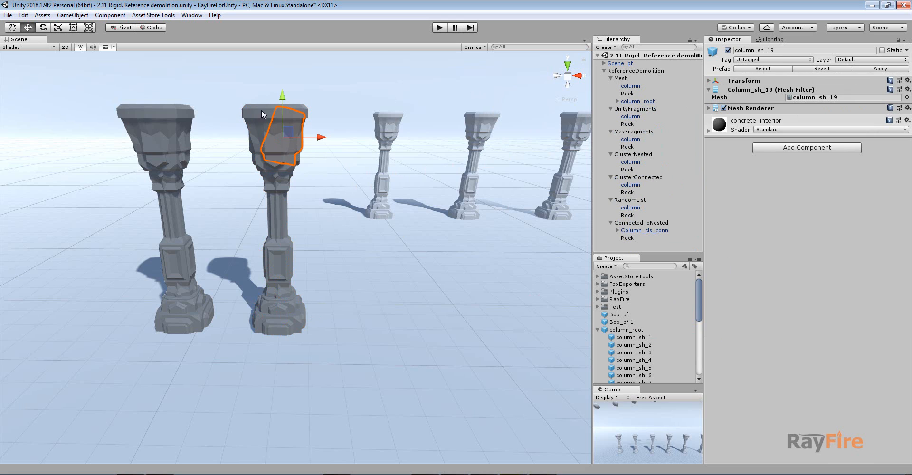
click(267, 87)
click(271, 122)
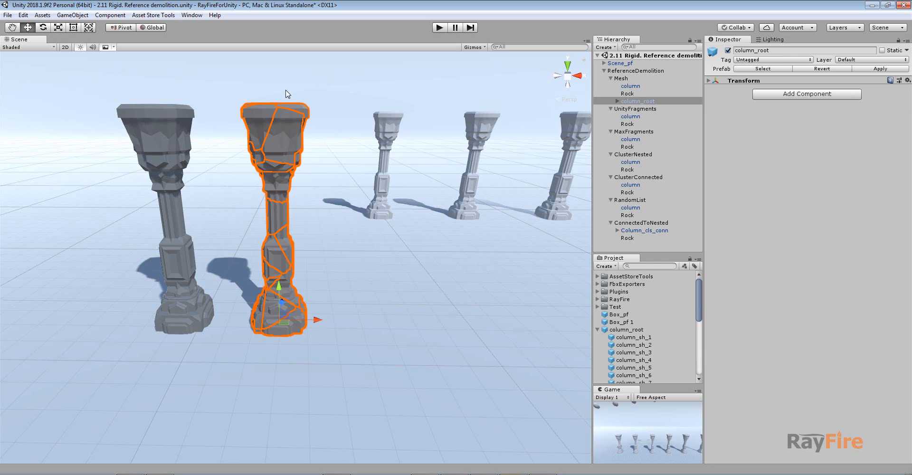
right_click(634, 102)
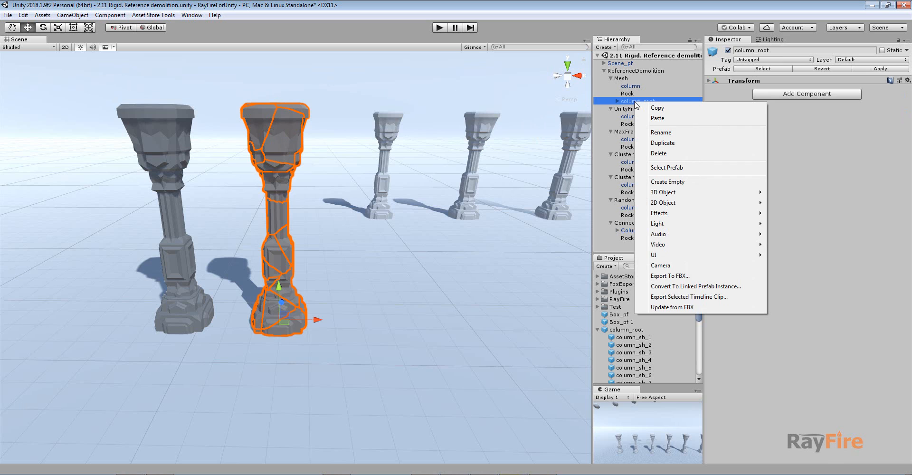
click(622, 284)
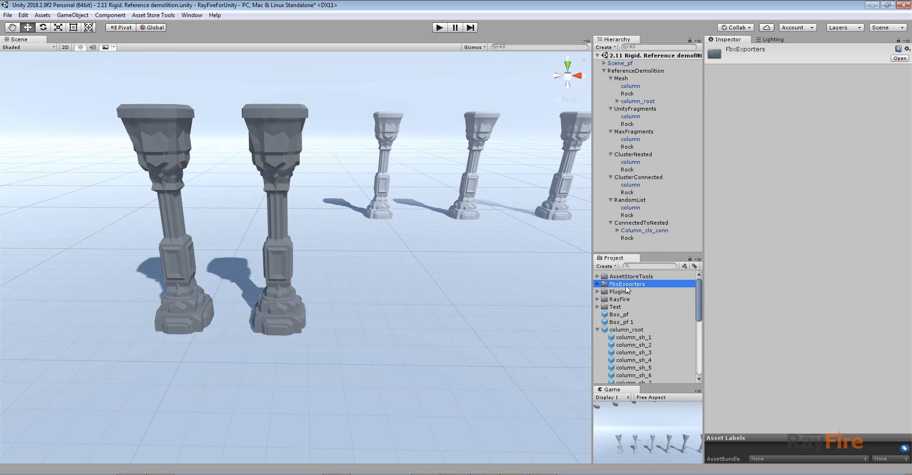
right_click(646, 102)
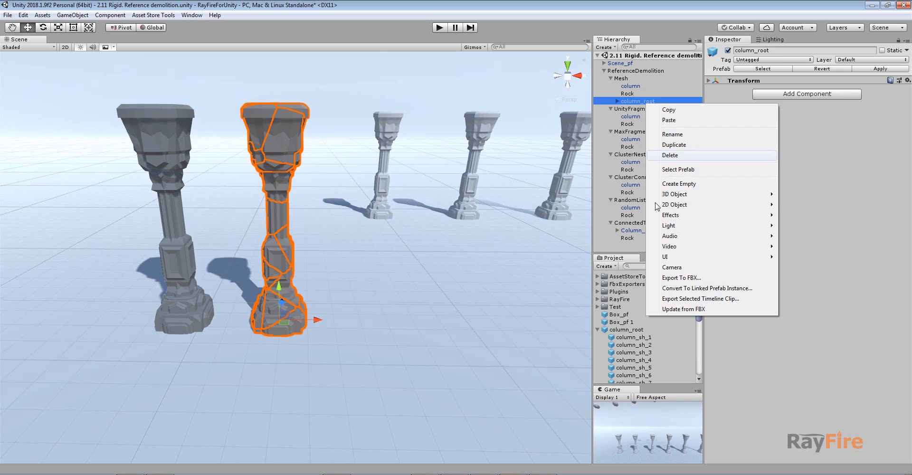
click(683, 278)
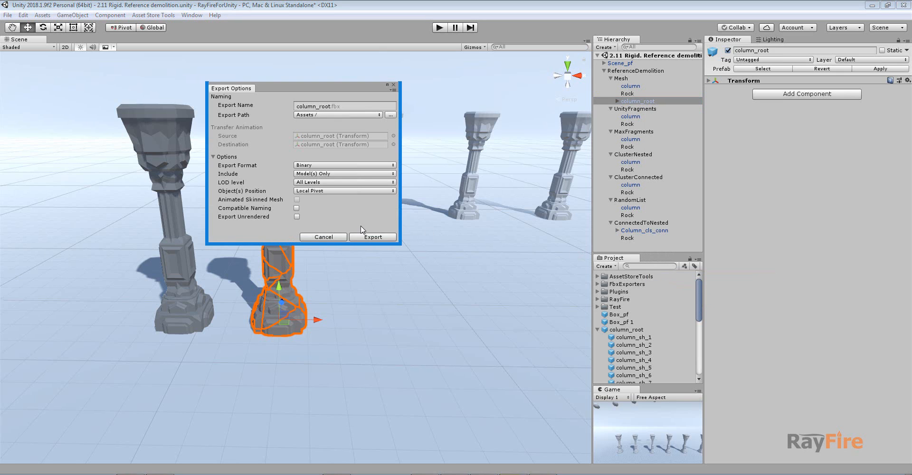
click(372, 237)
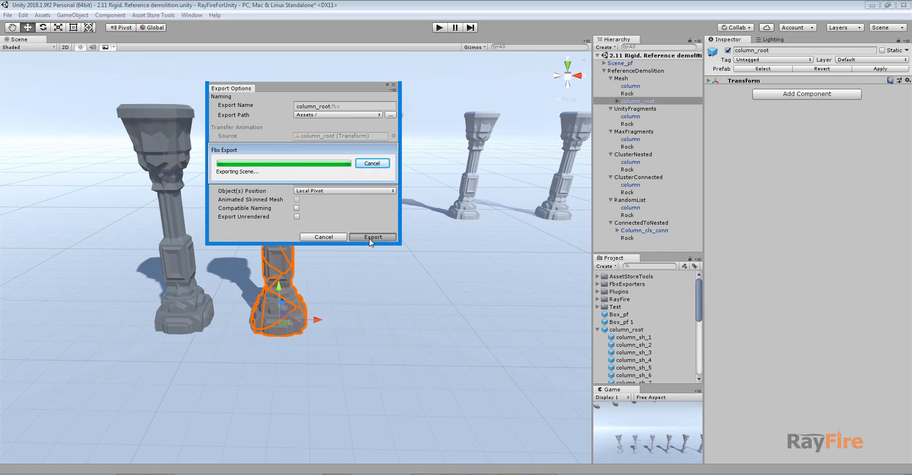
Examine the exported column_root FBX asset and preview the meshes of its fragments column_sh_1 to column_sh_3
click(597, 331)
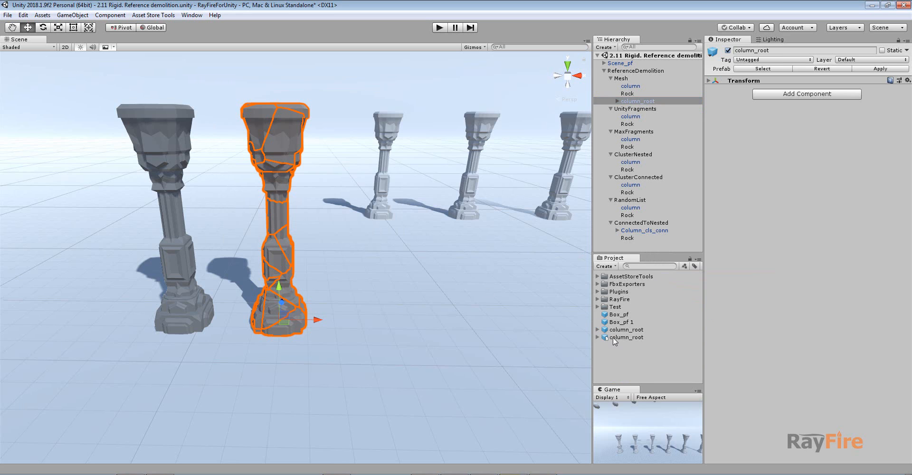
click(612, 338)
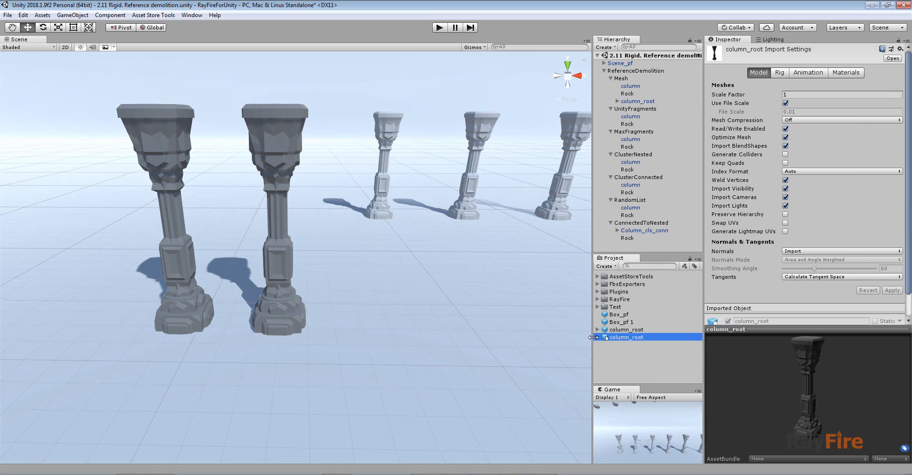
click(598, 337)
click(632, 345)
click(632, 353)
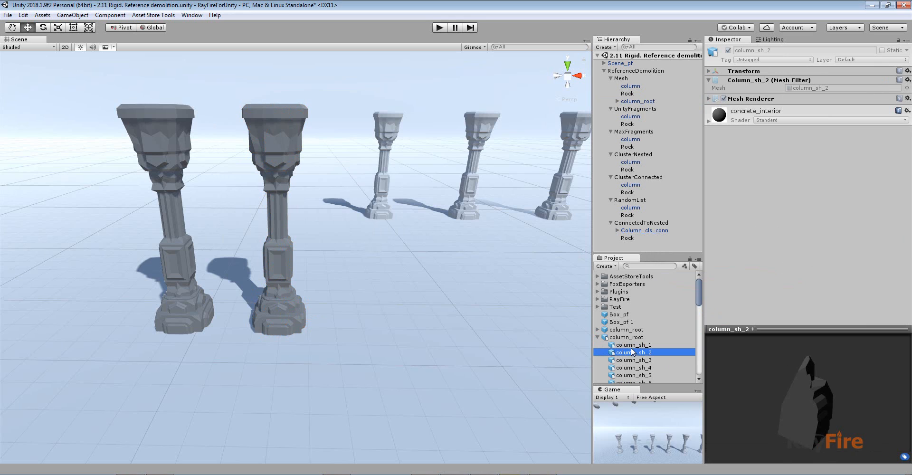
click(632, 360)
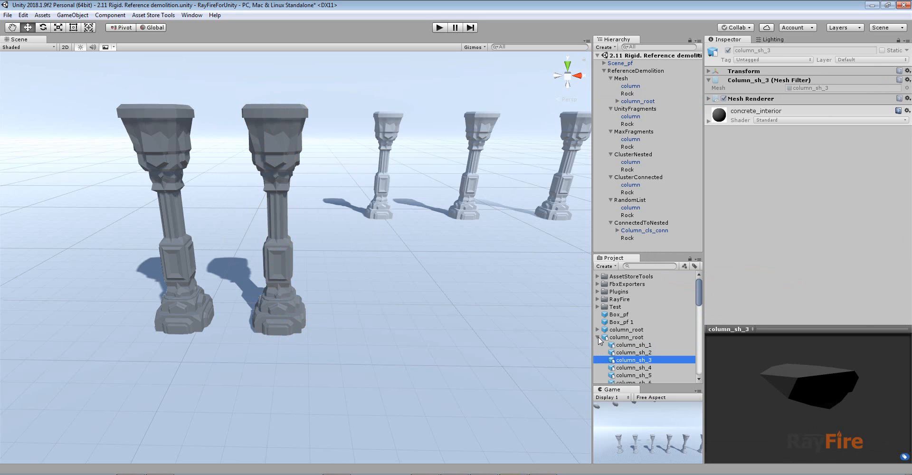
click(598, 337)
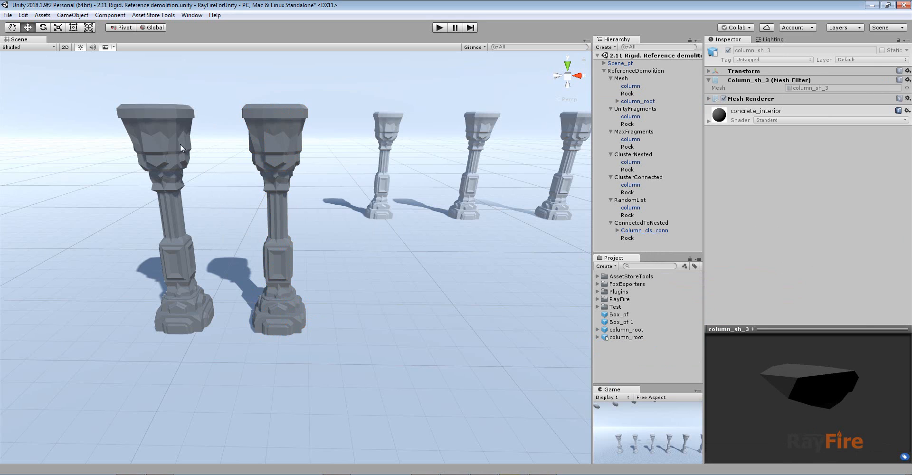
Place an instance of the exported column_root FBX in the scene, away from the two dark columns, and select it
drag(617, 338, 463, 324)
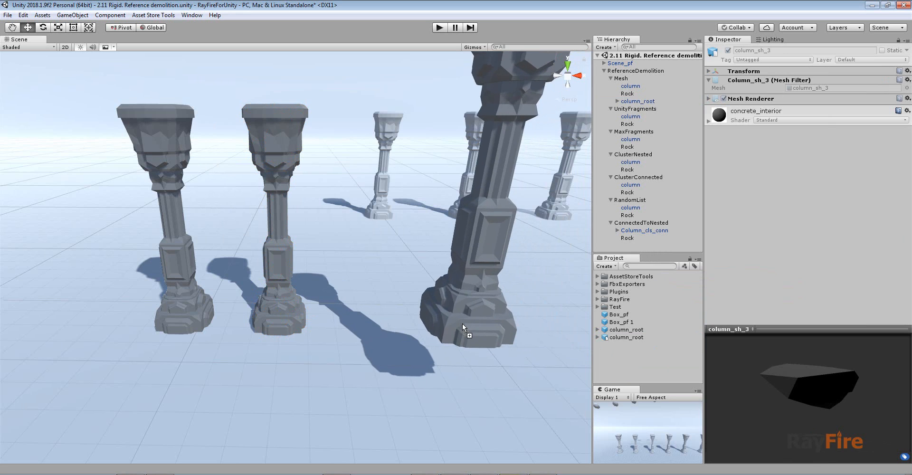
click(482, 267)
click(493, 212)
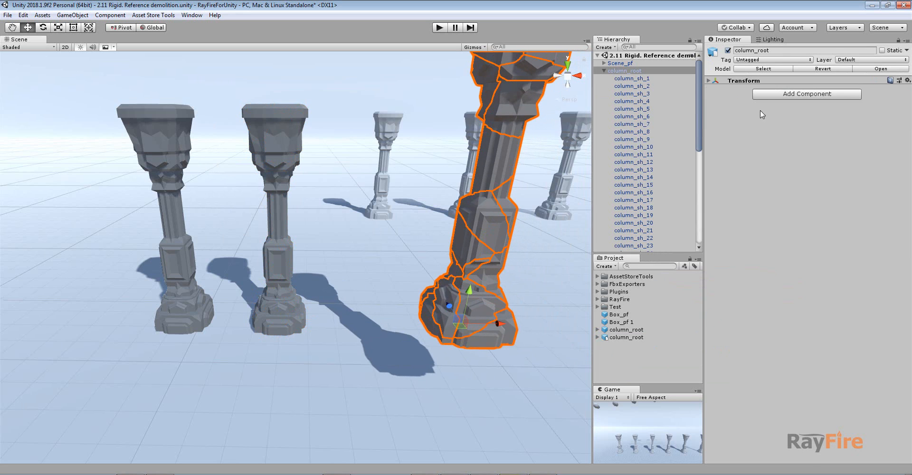
Locate the mesh asset referenced by the placed instance's column_sh_11 fragment and check the column_root FBX containing it
click(500, 158)
click(810, 98)
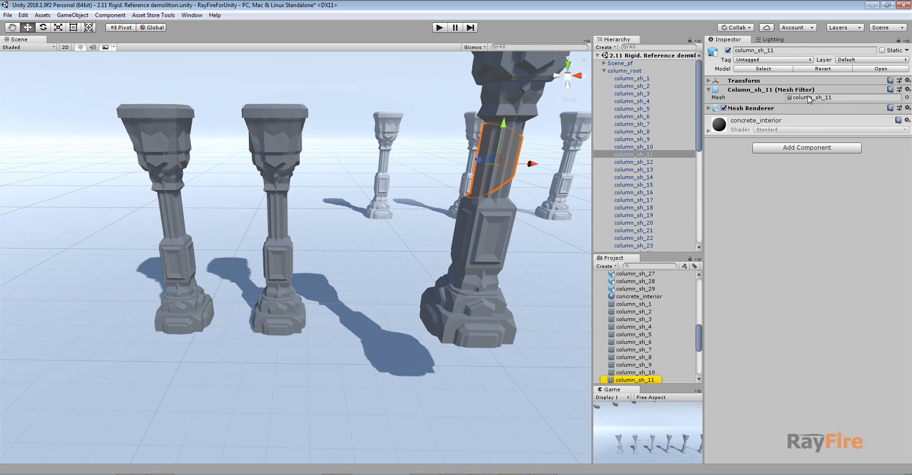
scroll(636, 316, up, 12)
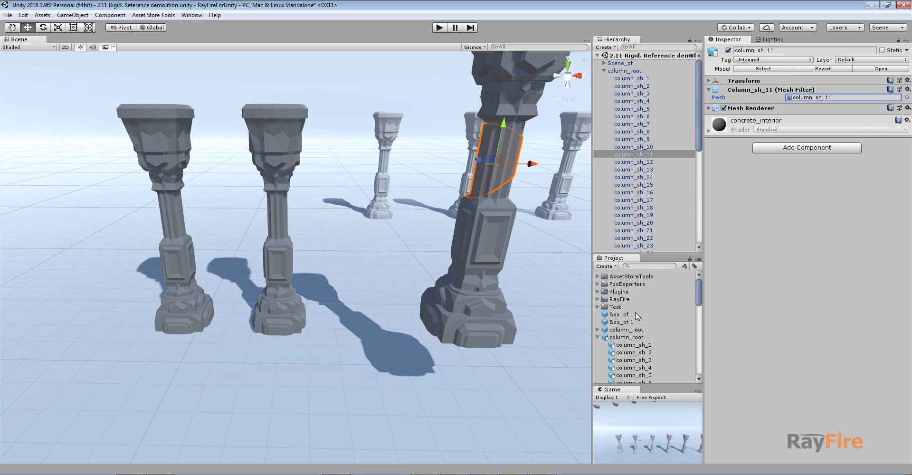
click(616, 339)
click(598, 336)
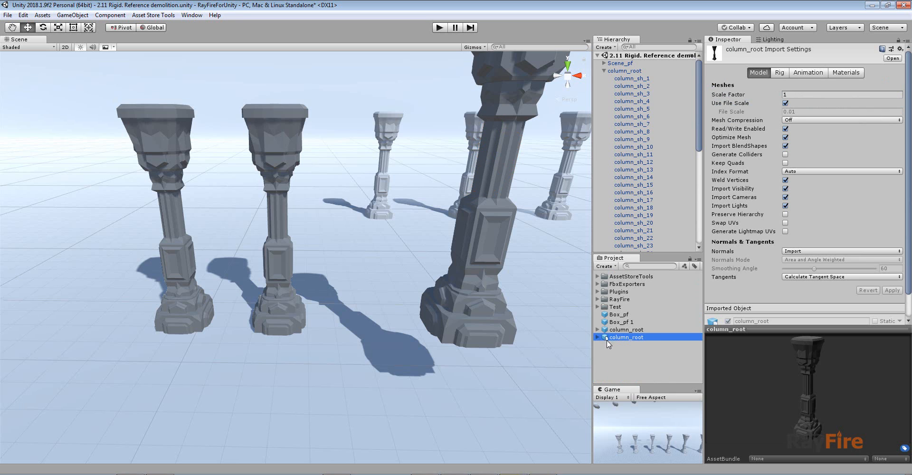
Delete the placed FBX instance and the original column_root fragments from the scene, and frame the remaining Mesh column
click(486, 272)
key(Delete)
click(276, 147)
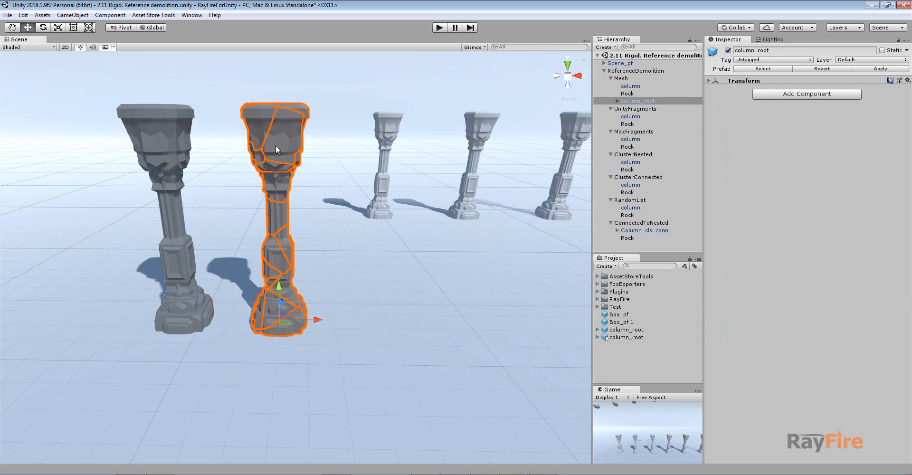
key(Delete)
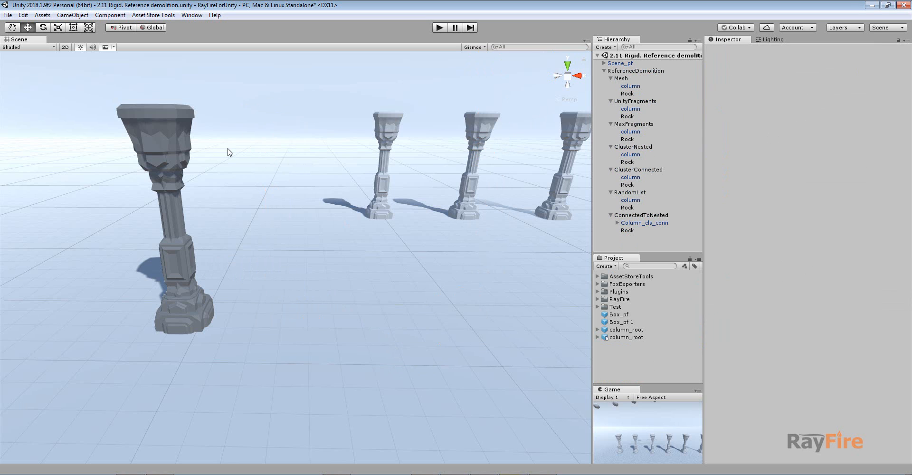
click(188, 139)
key(f)
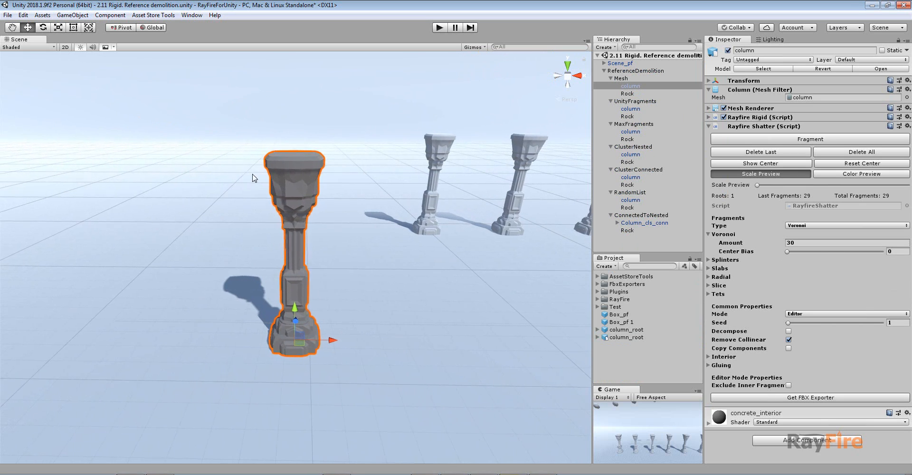
Remove the Rayfire Shatter component from the Mesh column and assign the column_root FBX as its Reference Demolition source
scroll(311, 275, down, 3)
scroll(323, 315, down, 1)
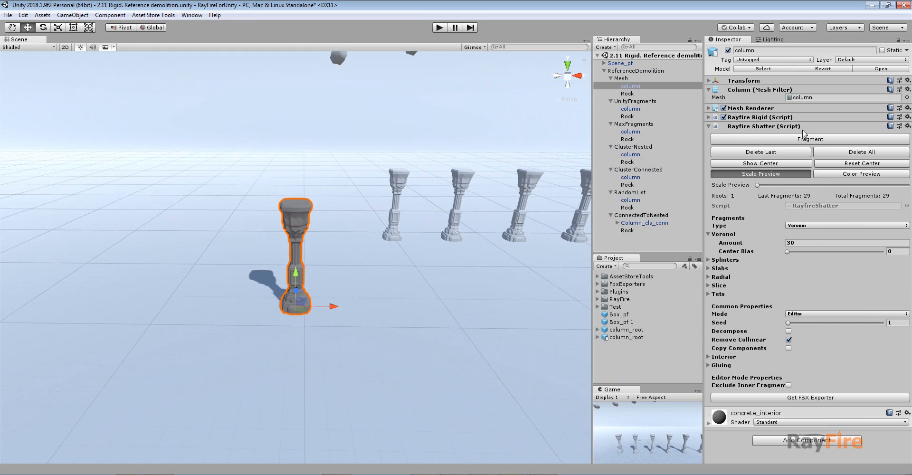
click(908, 127)
click(826, 149)
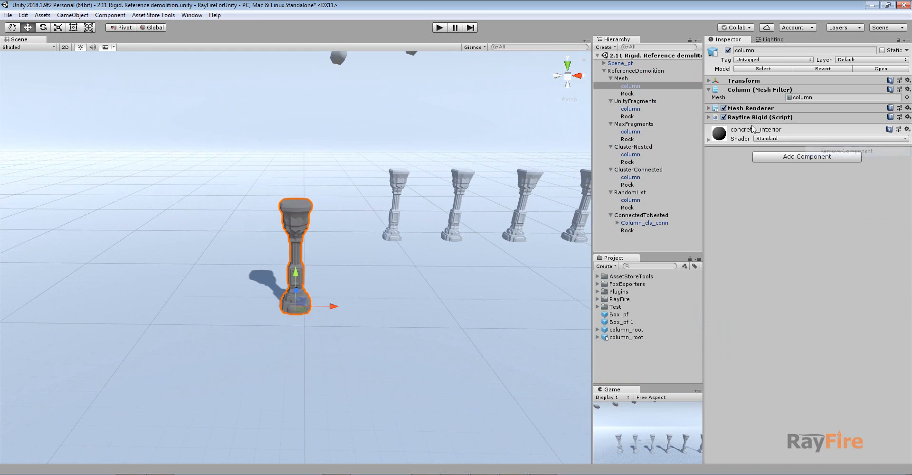
click(709, 118)
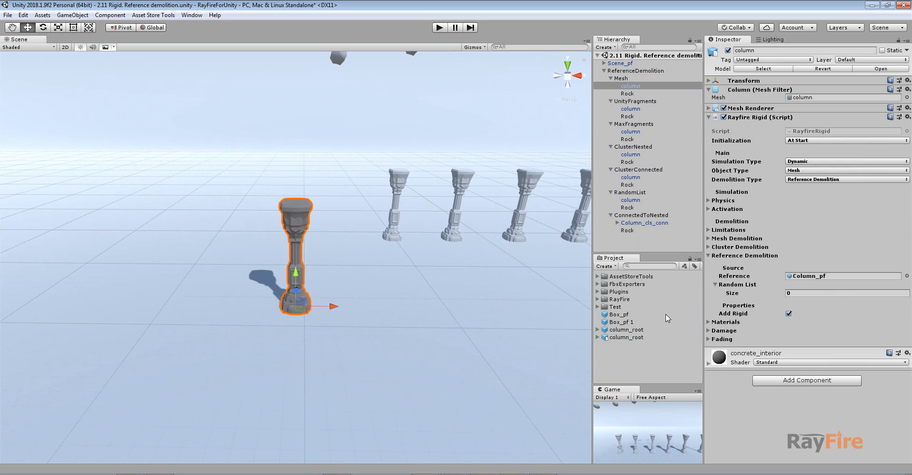
drag(627, 338, 810, 278)
Test the column_root reference in play mode by initializing the rock above the Mesh column, examine the demolition, and stop the simulation
scroll(309, 265, down, 2)
alt+drag(310, 266, 384, 56)
key(f)
scroll(453, 181, down, 3)
click(435, 32)
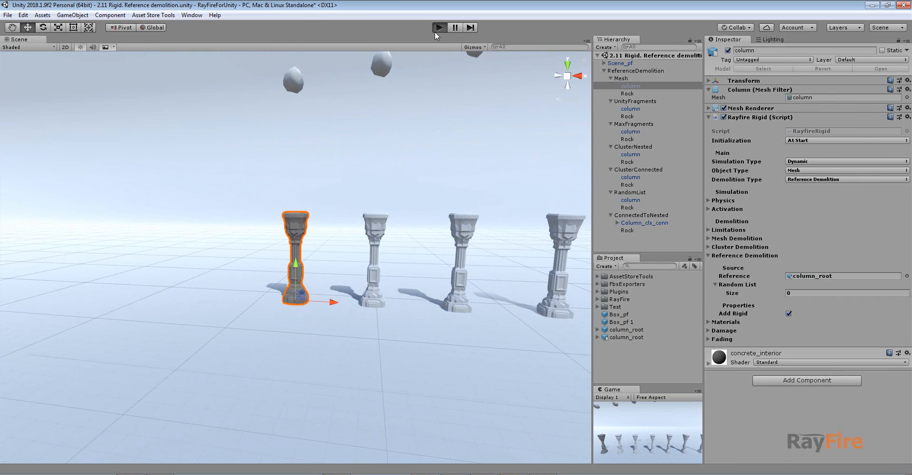
click(297, 76)
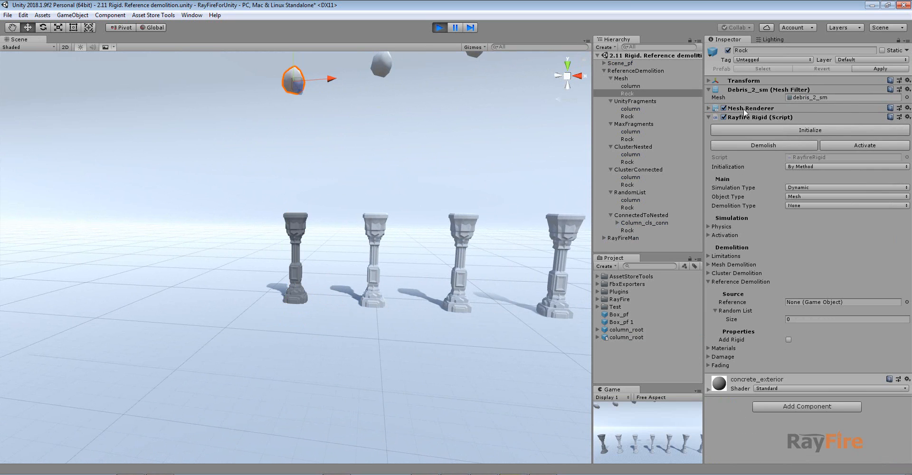
click(825, 129)
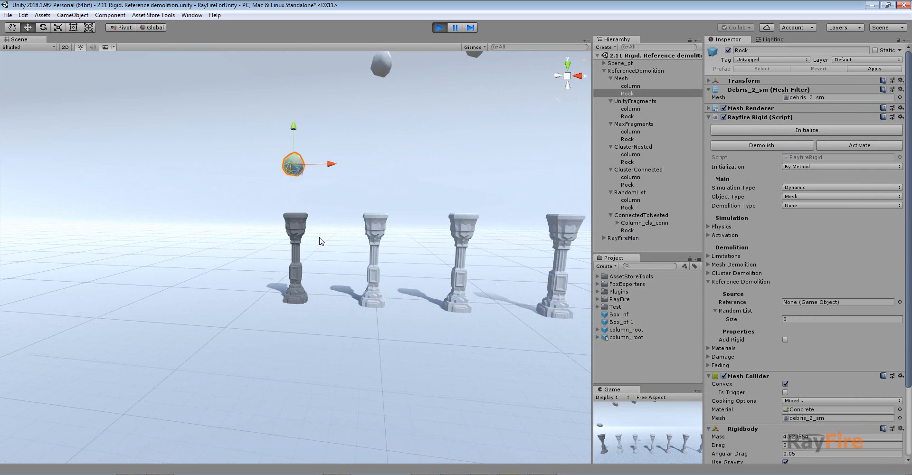
scroll(314, 266, up, 5)
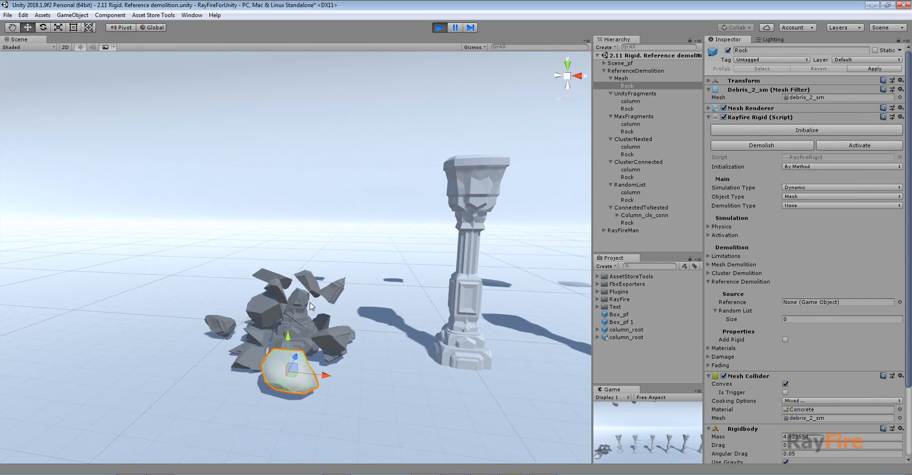
alt+drag(298, 309, 409, 313)
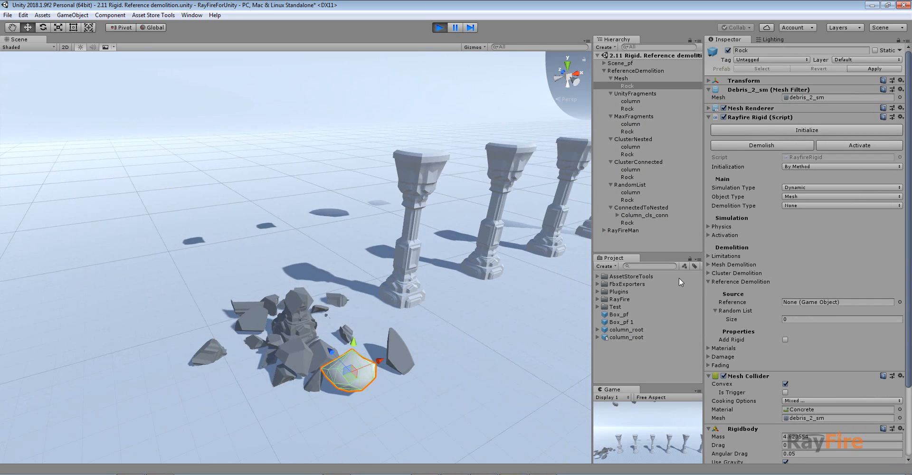
click(622, 337)
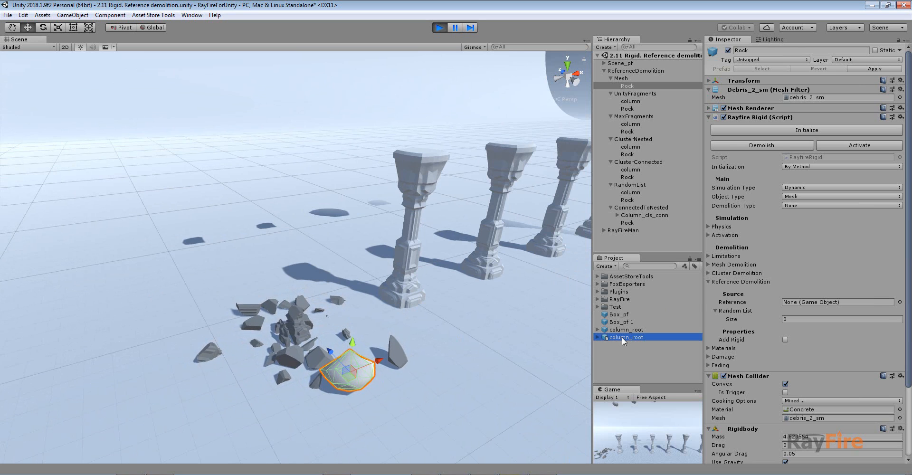
click(439, 27)
click(439, 27)
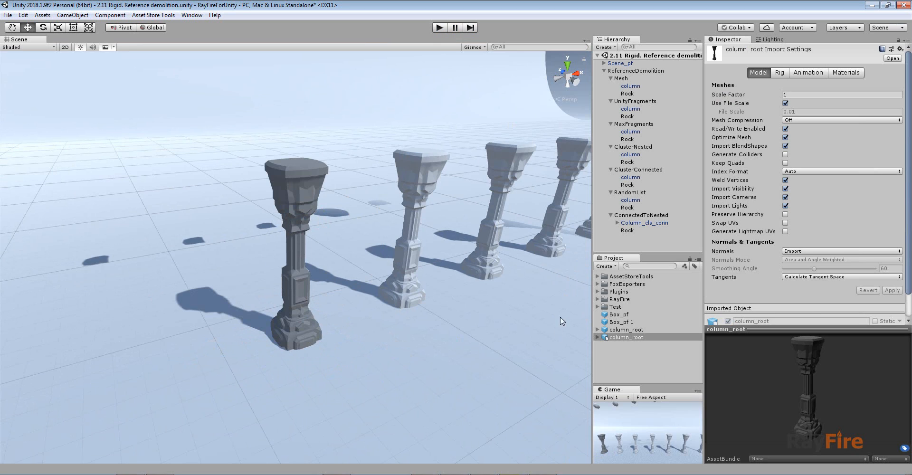
Place an instance of the column_root FBX in the scene beside the dark Mesh column and expand its fragment list
drag(621, 338, 173, 312)
scroll(213, 266, down, 6)
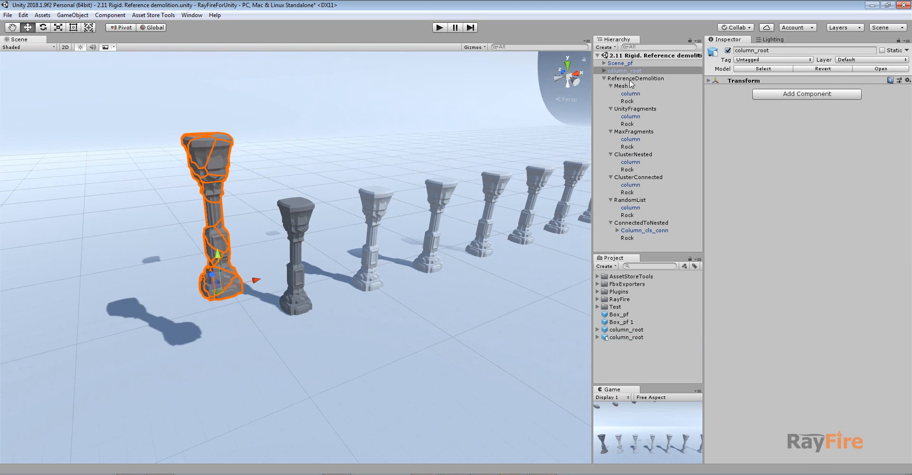
click(604, 71)
click(629, 79)
scroll(637, 133, down, 1)
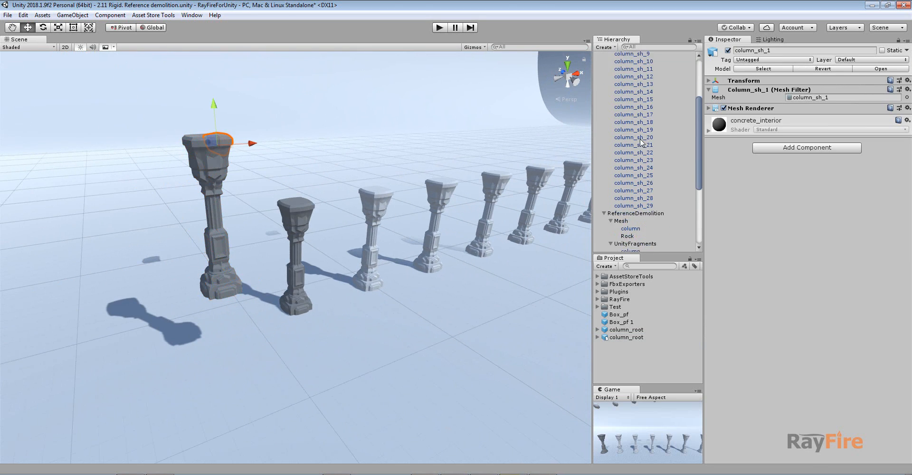
scroll(617, 146, up, 1)
drag(108, 104, 246, 206)
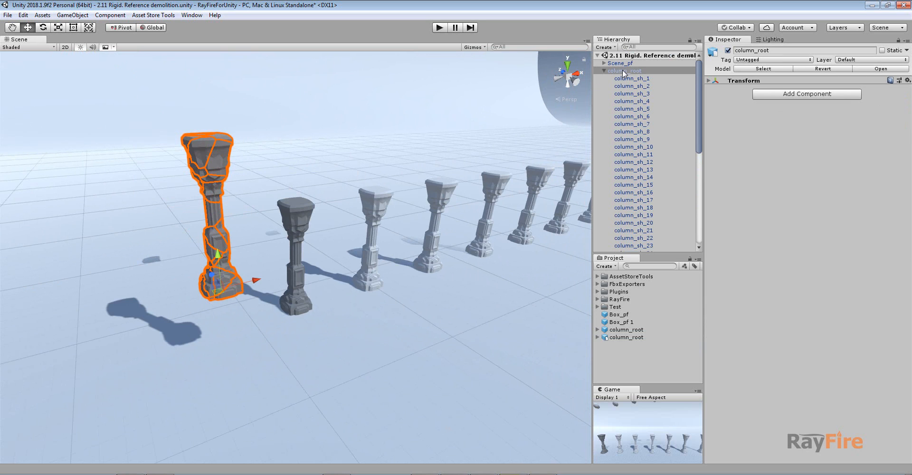
Assign the concrete_exterior material to fragments column_sh_1 to column_sh_16 of the placed column_root instance
click(627, 79)
scroll(631, 136, down, 3)
shift+click(639, 134)
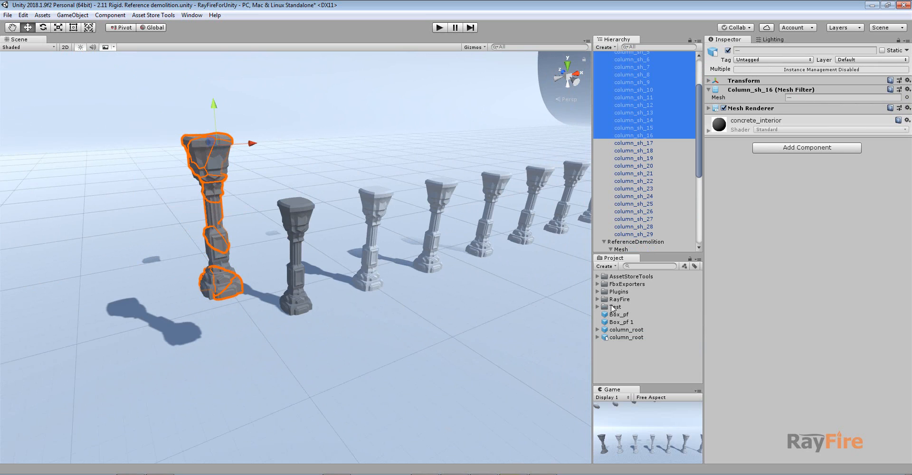
click(598, 299)
click(598, 299)
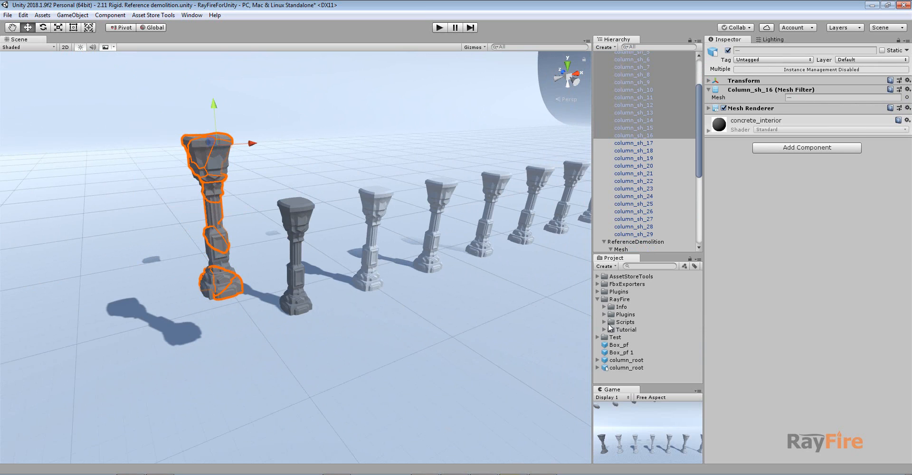
click(605, 330)
scroll(612, 356, down, 1)
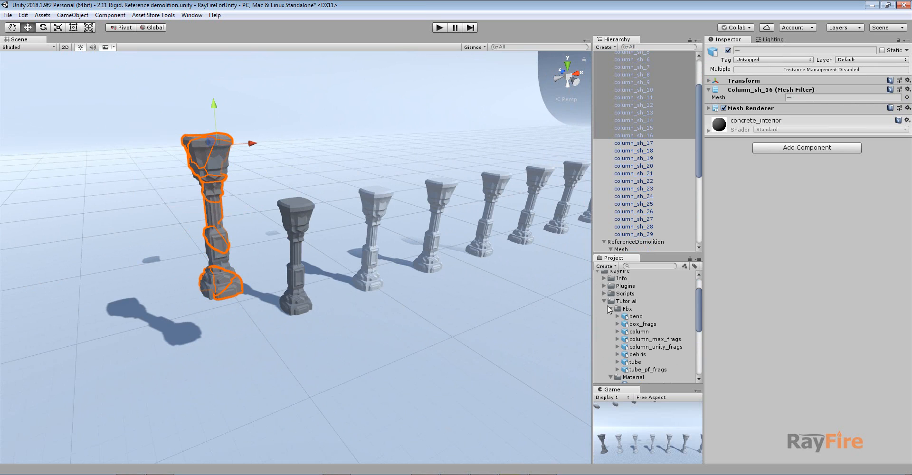
click(604, 301)
click(604, 330)
click(610, 310)
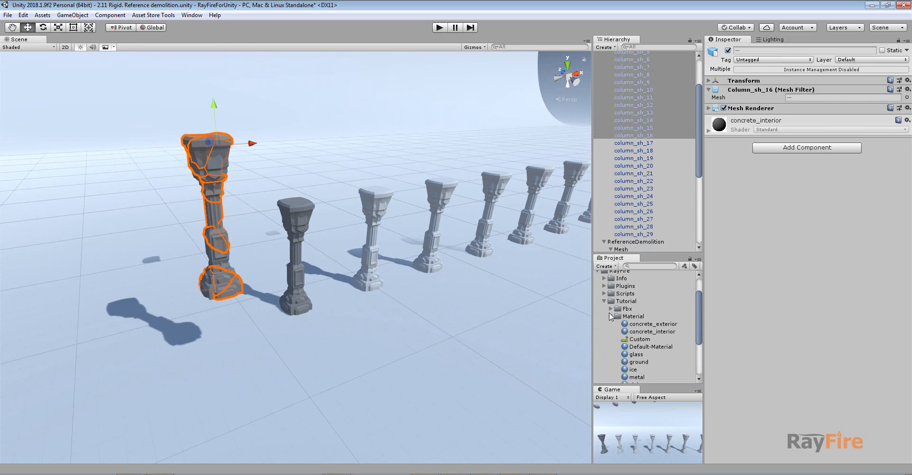
click(709, 108)
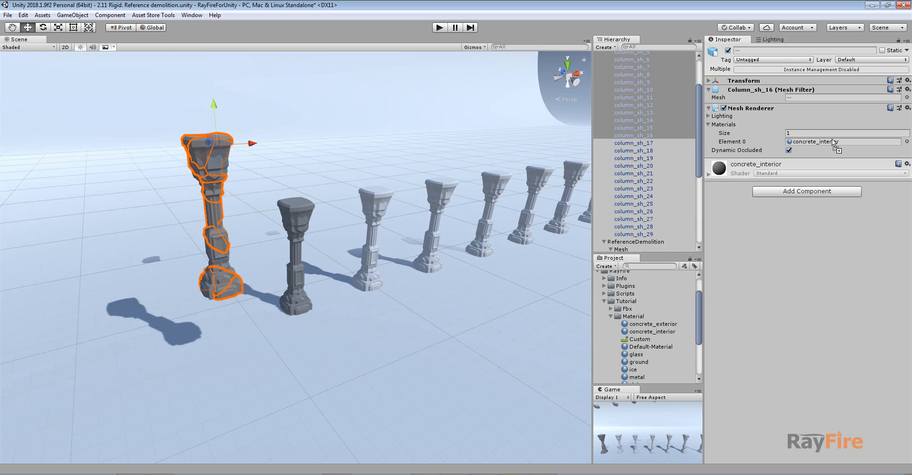
drag(832, 139, 833, 138)
click(269, 99)
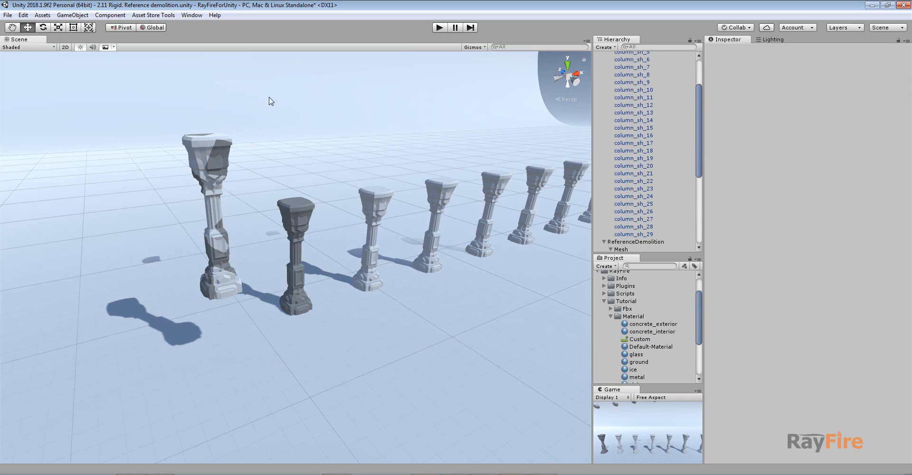
Save the recolored column_root instance as a new prefab among the project's root assets
click(197, 132)
scroll(216, 151, up, 3)
click(604, 70)
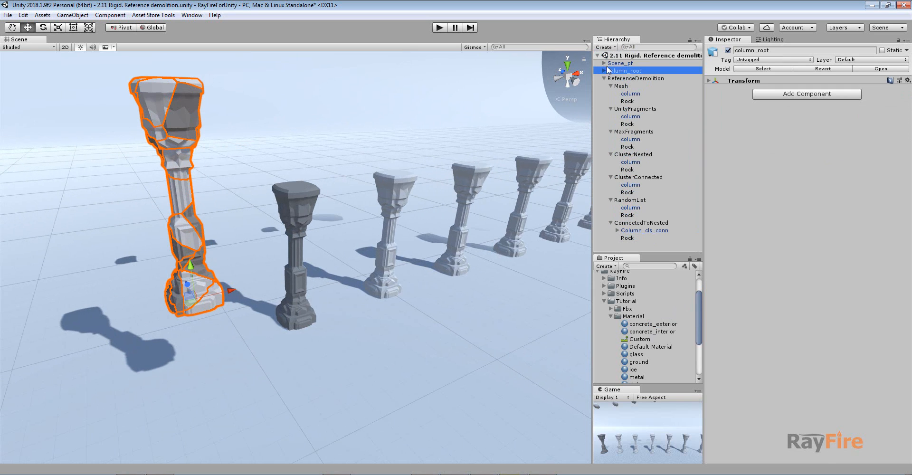
drag(608, 70, 636, 287)
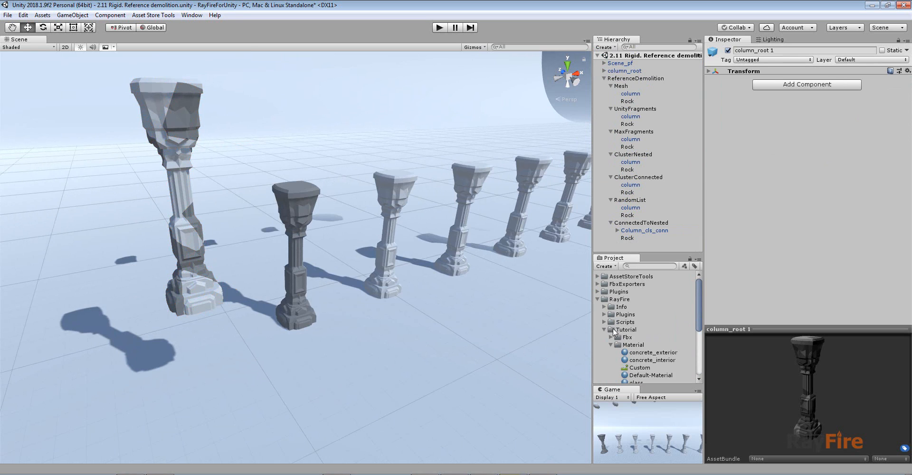
click(598, 299)
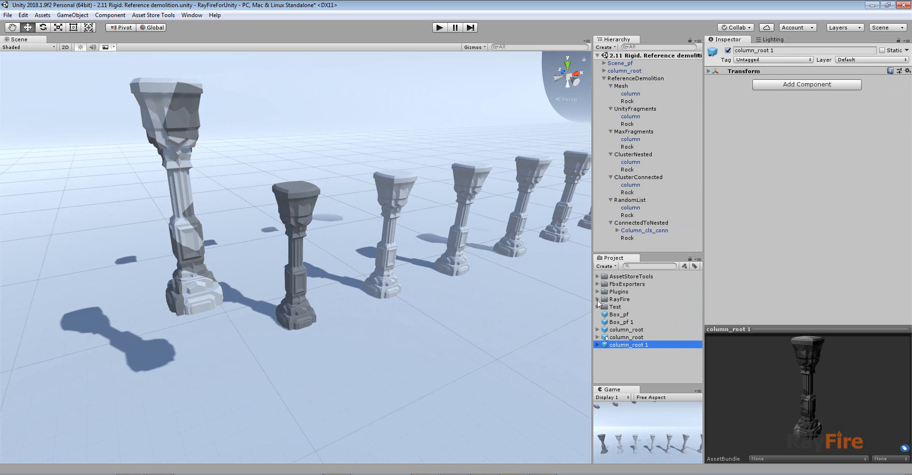
Check the mesh reference of column_sh_1 in the old column_root prefab, and delete that prefab from the project
click(619, 338)
click(621, 331)
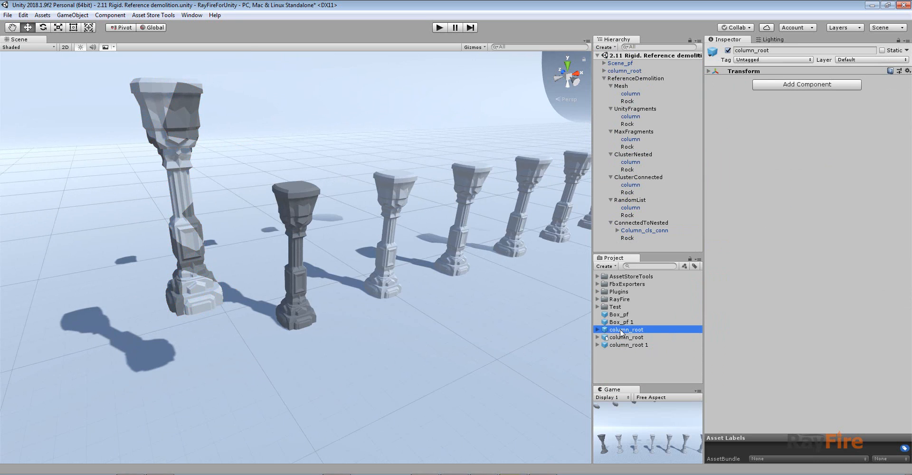
click(598, 330)
click(620, 338)
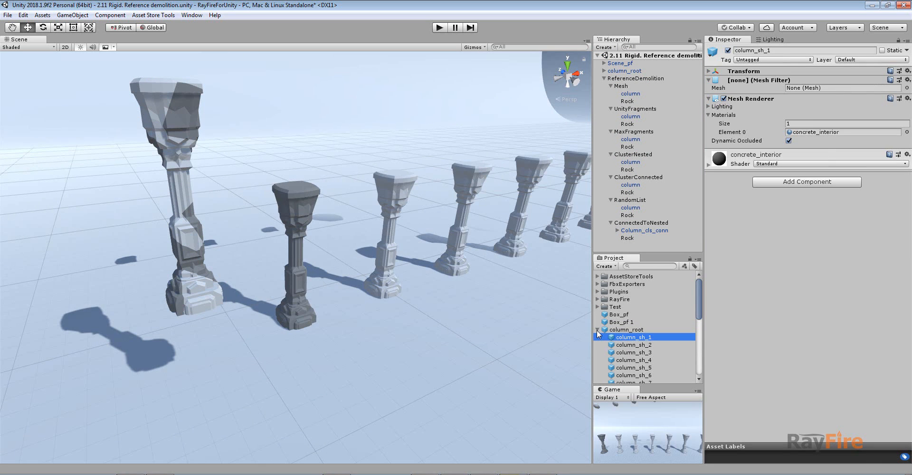
click(598, 329)
click(623, 330)
key(Delete)
key(Return)
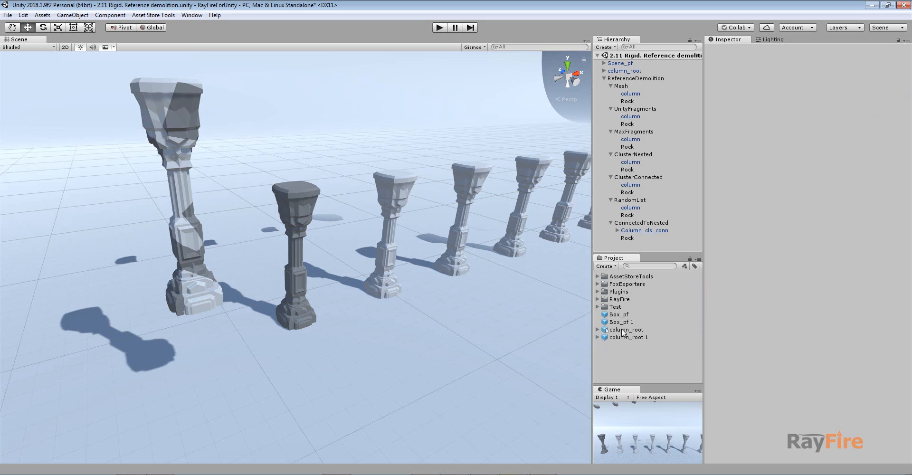
Compare the Mesh column's current reference with the column_root assets and set its Reference Demolition source to the column_root 1 prefab
click(623, 329)
click(621, 338)
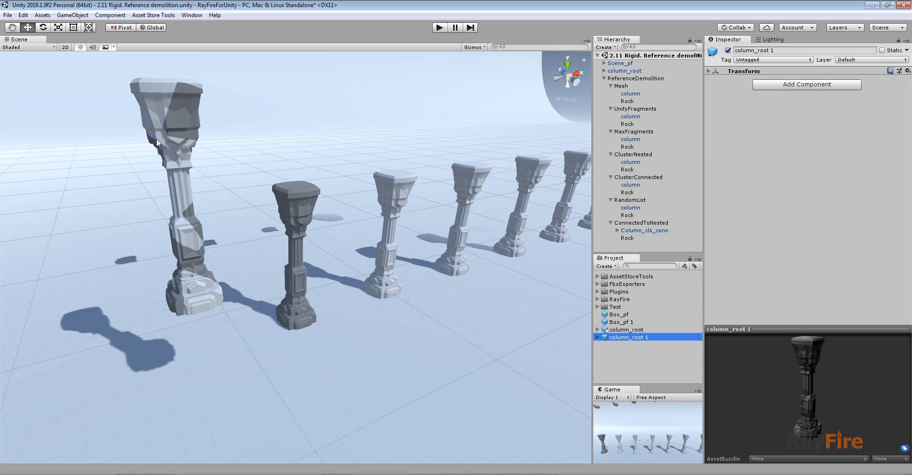
click(281, 189)
click(833, 323)
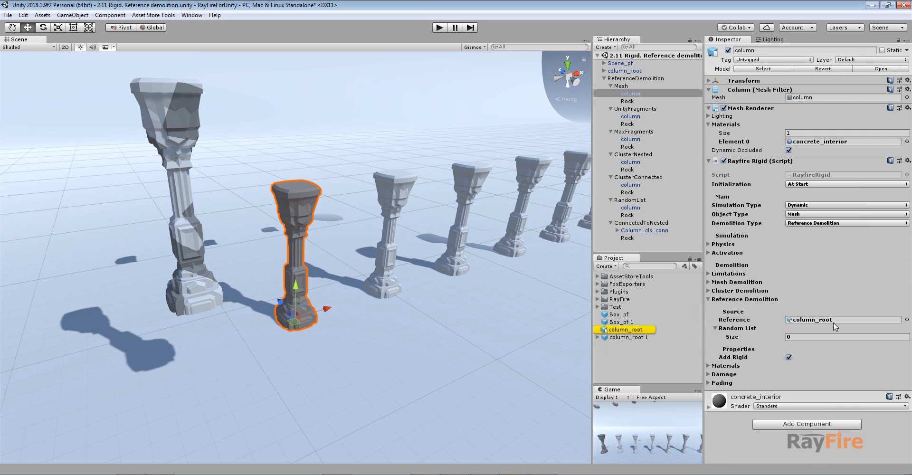
click(629, 337)
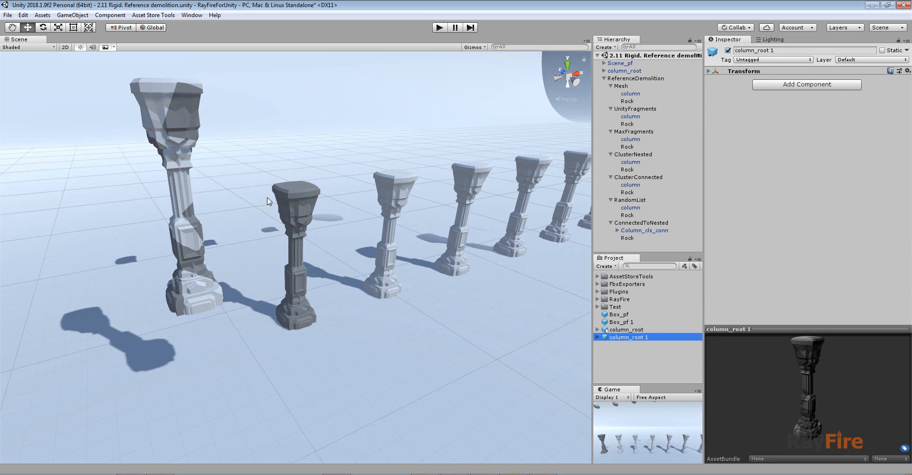
click(283, 189)
click(170, 127)
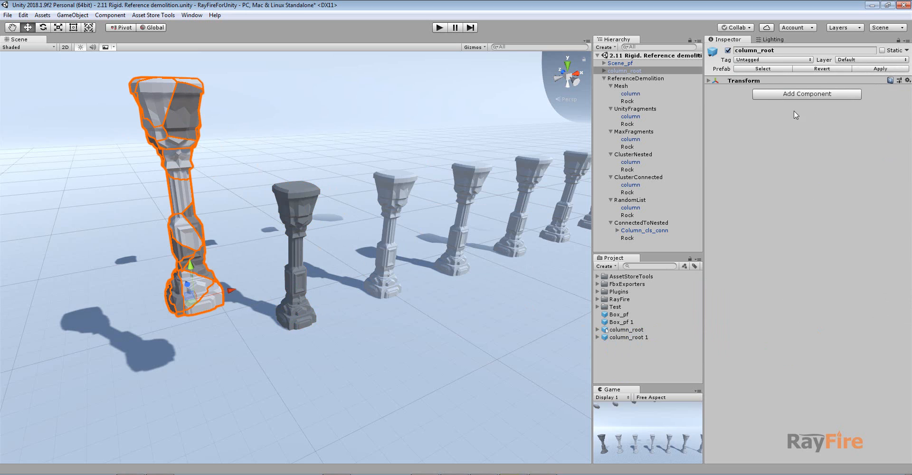
click(296, 196)
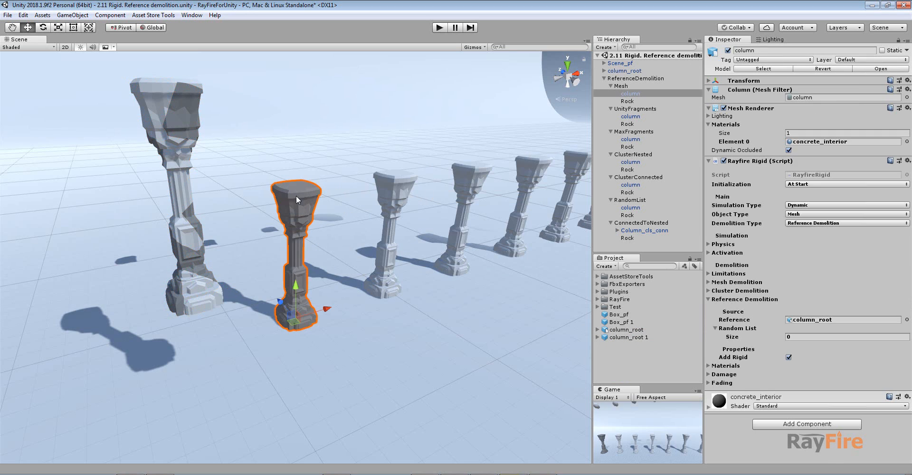
drag(618, 338, 810, 319)
Delete the placed column_root instance from the scene and select the dark Mesh column to check its settings
click(180, 136)
key(Delete)
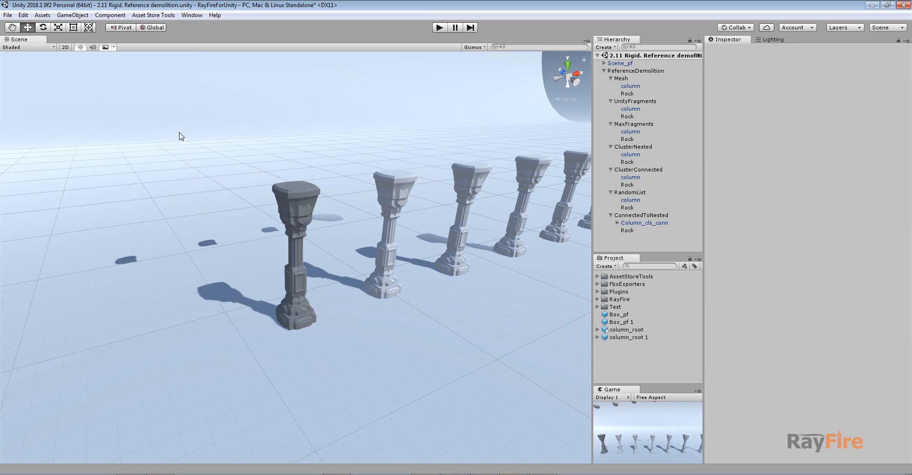
click(274, 190)
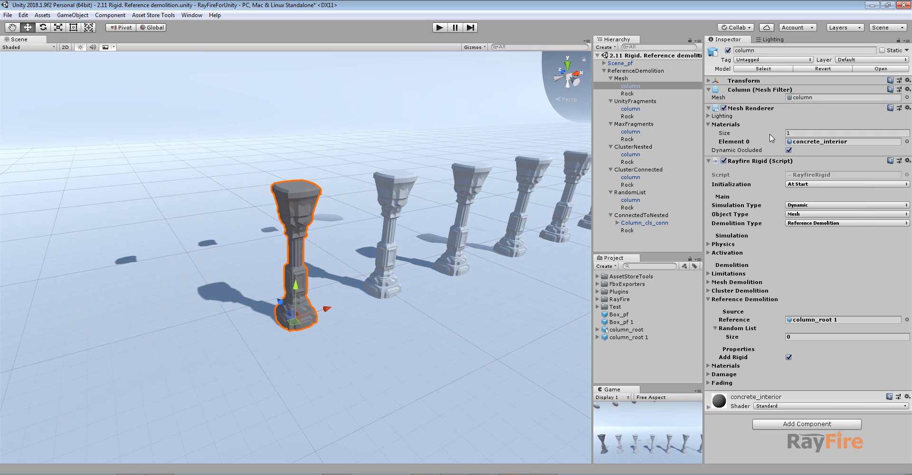
Run the simulation, initialize the rock above the Mesh column, and pause as the rock hits and demolishes the column
click(440, 27)
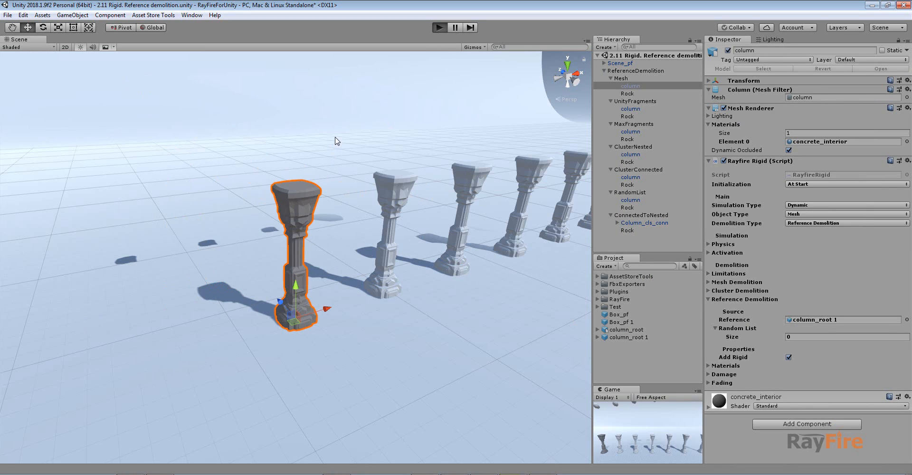
alt+drag(336, 142, 321, 215)
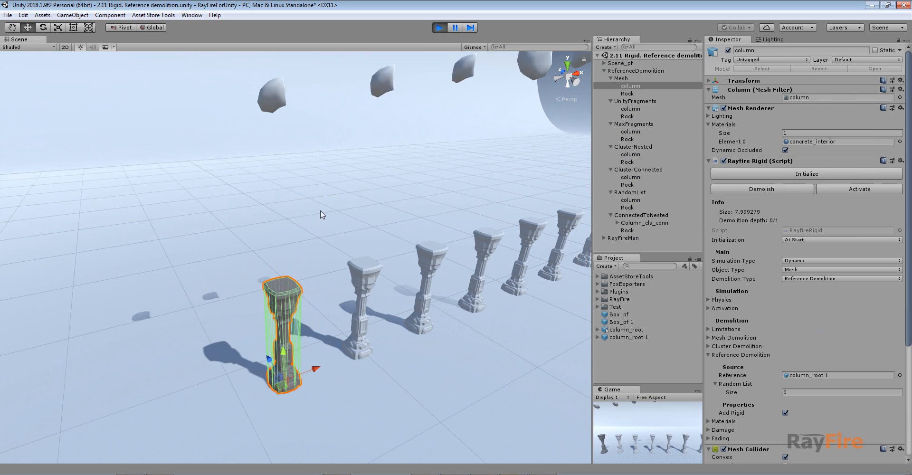
click(280, 100)
click(786, 173)
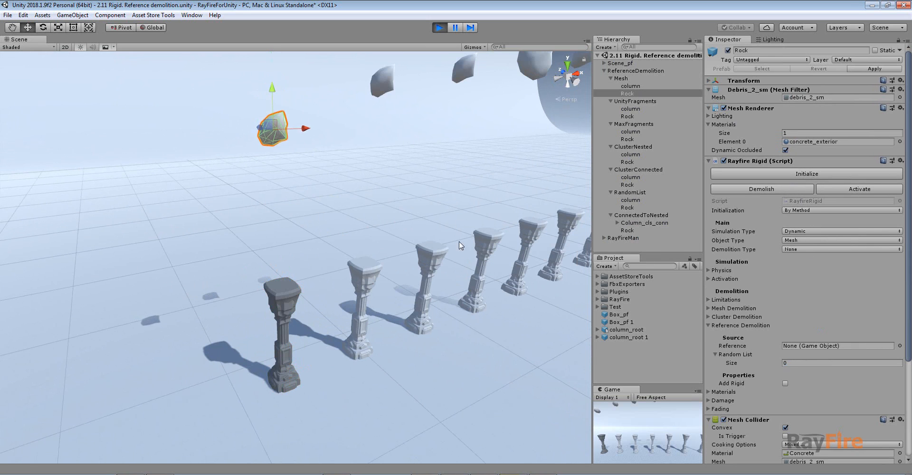
click(456, 30)
scroll(285, 190, up, 3)
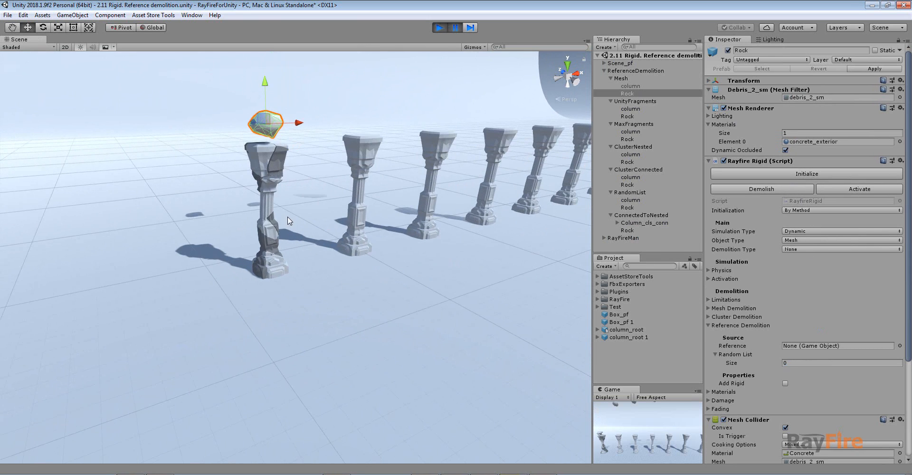
Inspect fragment column_sh_8's material and Rayfire Rigid settings, and examine the fragmented column from several angles in the paused simulation
click(274, 184)
scroll(278, 201, up, 5)
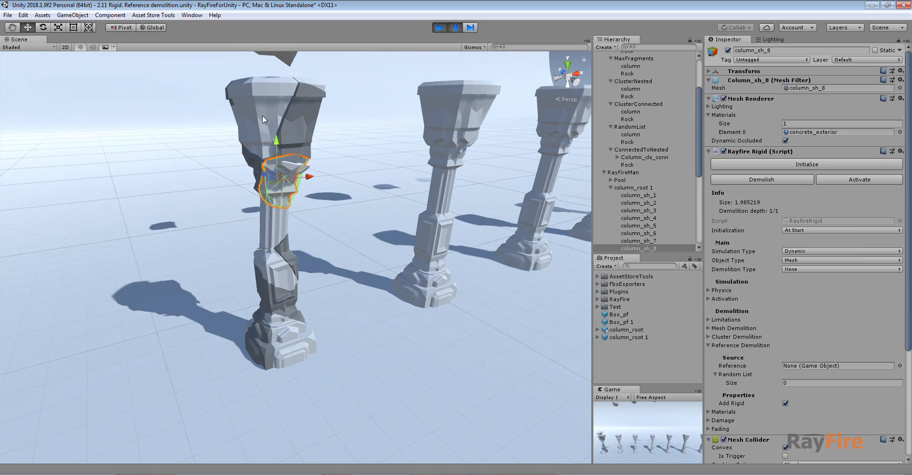
alt+drag(262, 115, 309, 244)
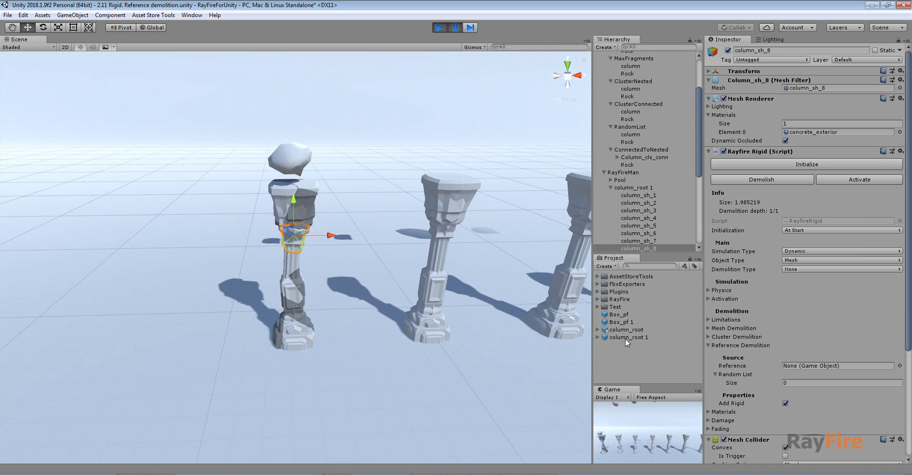
alt+drag(310, 269, 414, 273)
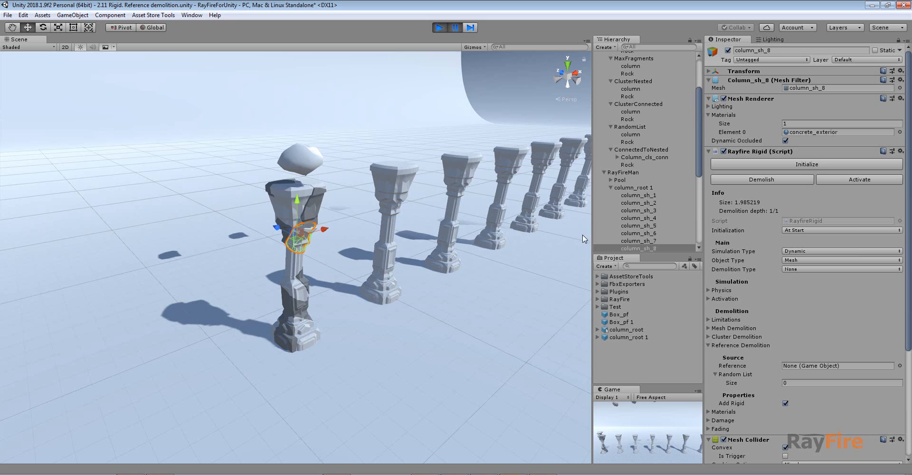
middle_drag(545, 212, 393, 243)
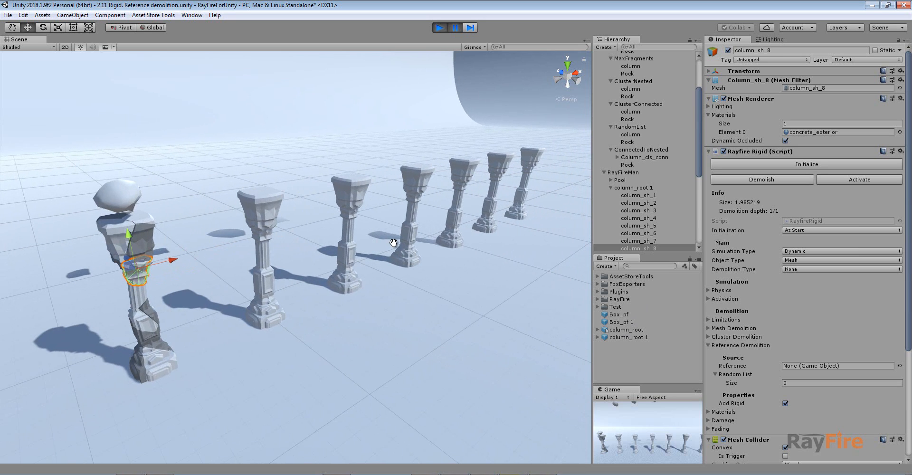